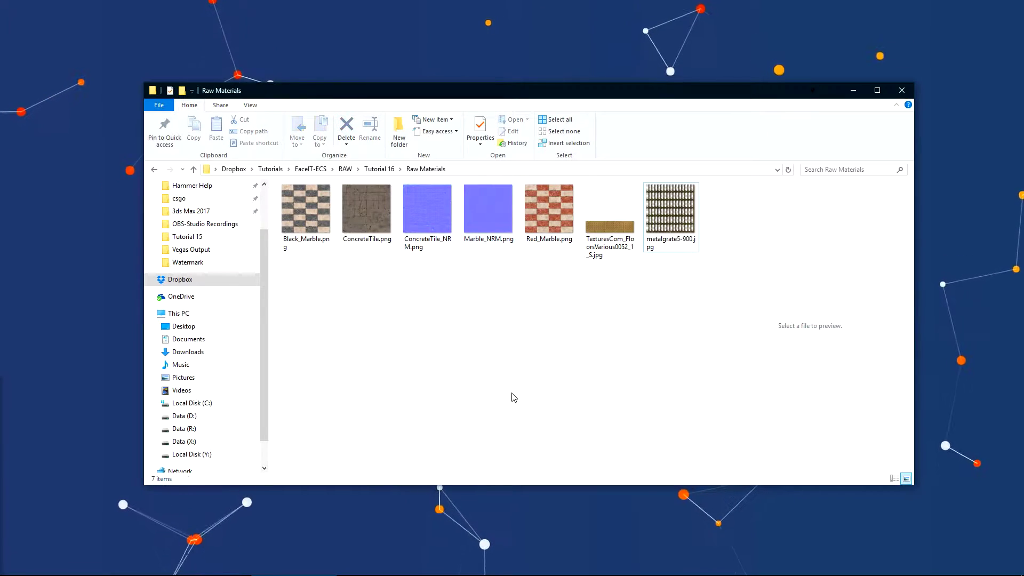
{"action": "left_click", "coordinate": [312, 247]}
{"action": "left_click", "coordinate": [444, 324]}
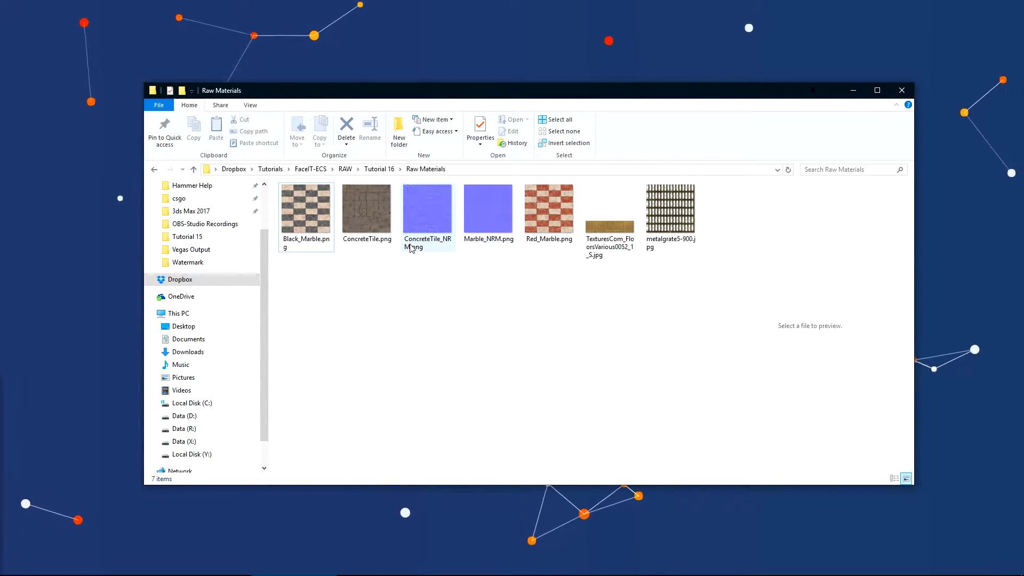
Switch to Chrome and open the page tophattwaffle.com/downloads.
{"action": "left_click", "coordinate": [52, 359]}
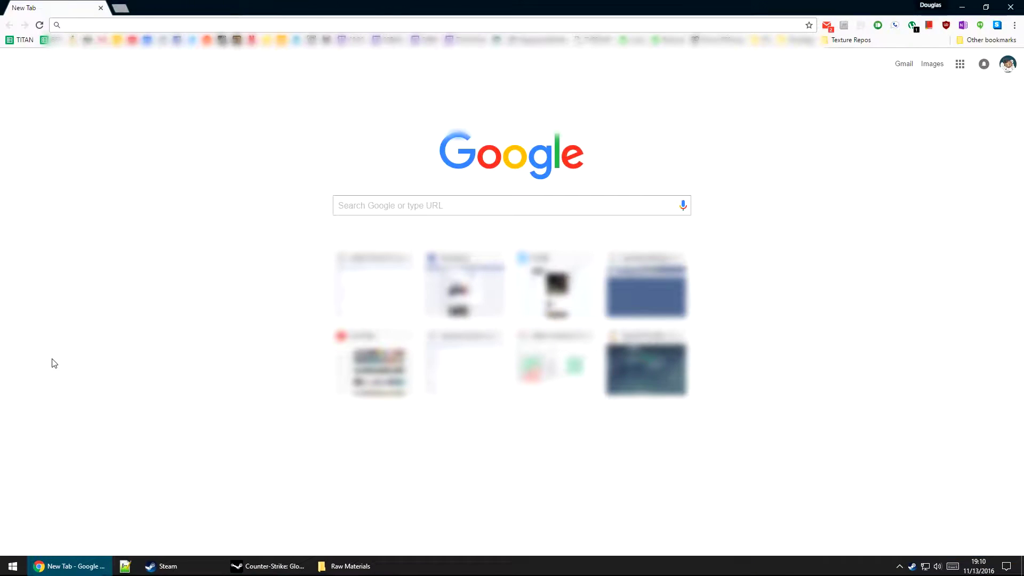
{"action": "type", "text": "tophattwaffle.com"}
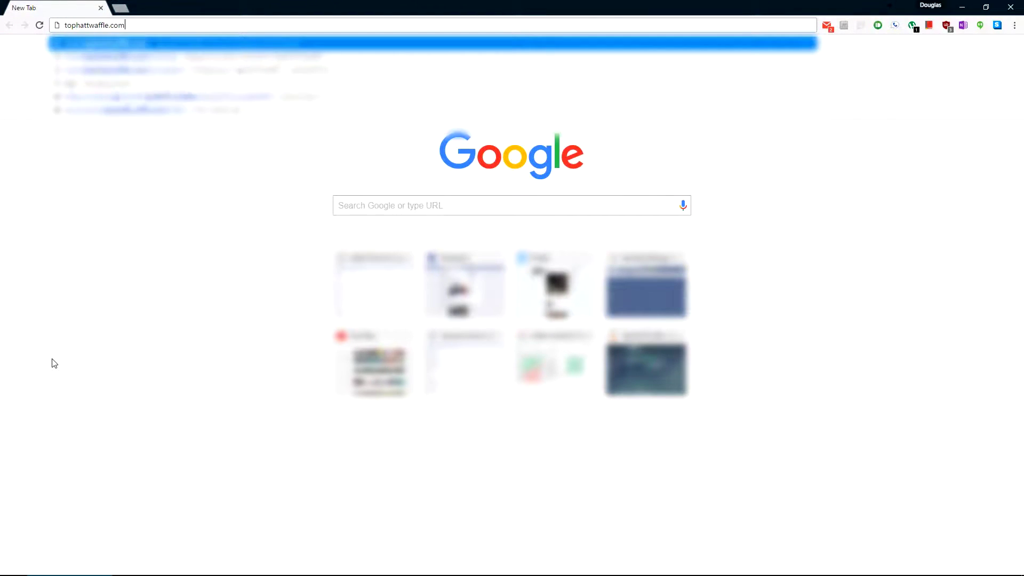
{"action": "type", "text": "/downloads"}
{"action": "key", "text": "Return"}
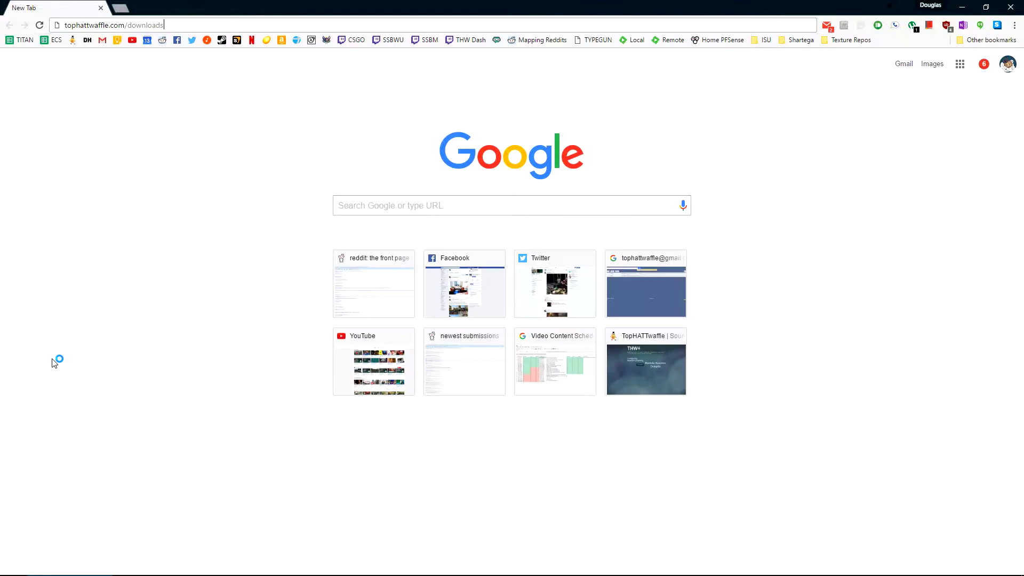
Download the VTFedit installer from the Texture Tools section and launch vtfedit132.exe.
{"action": "scroll", "coordinate": [168, 337], "scroll_direction": "down", "scroll_amount": 20}
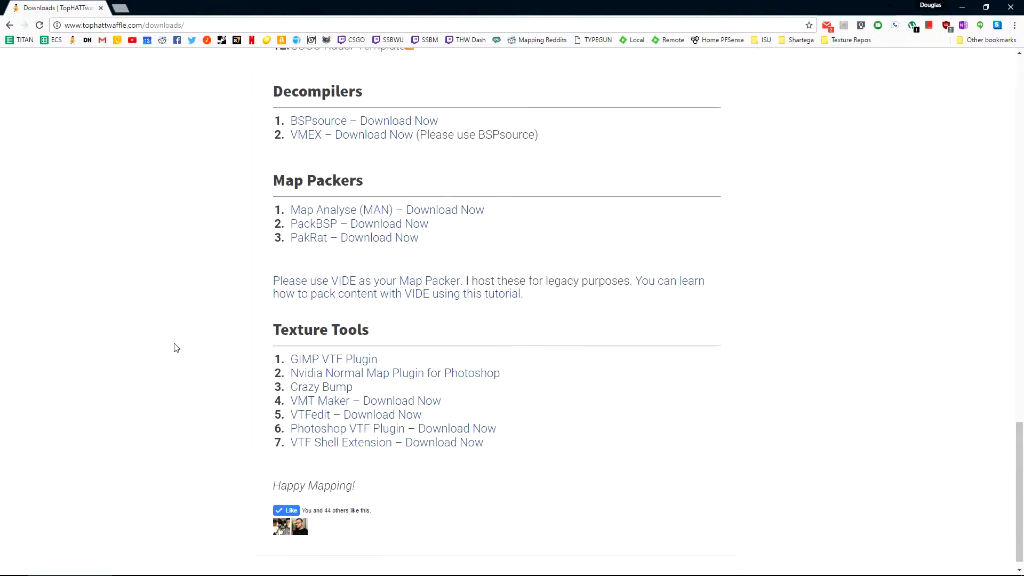
{"action": "scroll", "coordinate": [176, 347], "scroll_direction": "down", "scroll_amount": 1}
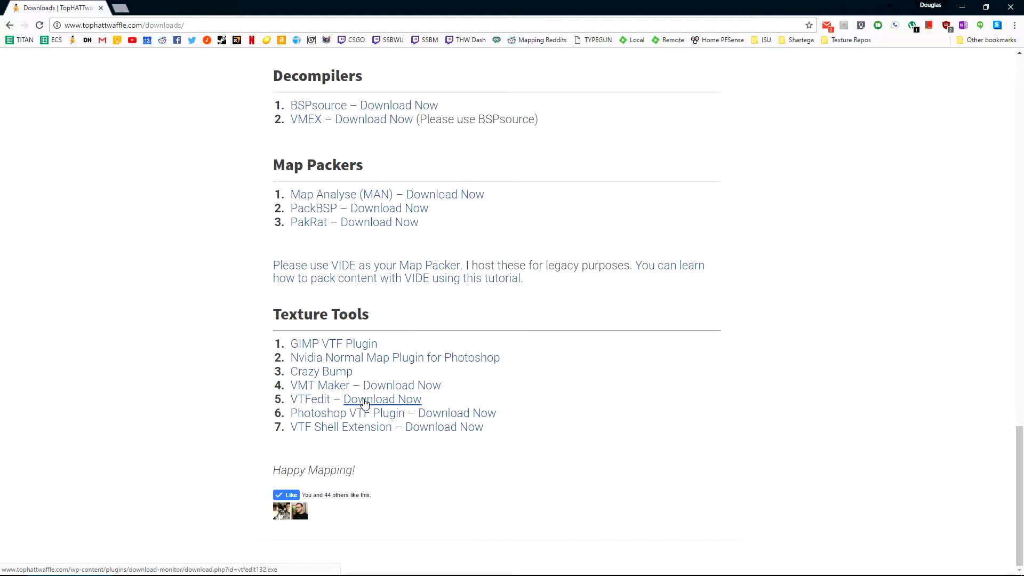
{"action": "left_click", "coordinate": [364, 400]}
{"action": "left_click", "coordinate": [547, 366]}
{"action": "left_click", "coordinate": [72, 563]}
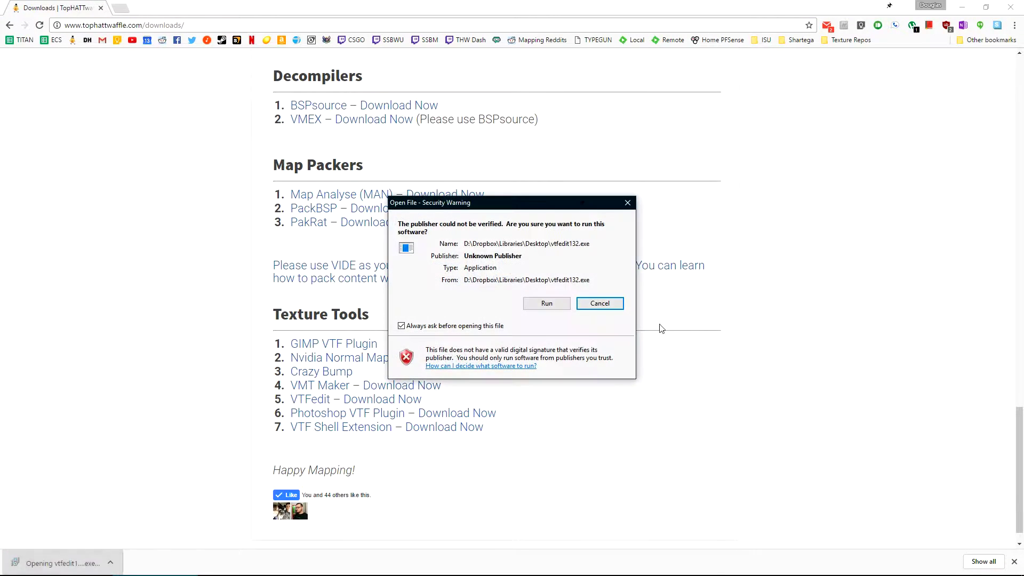
Run the VTFEdit setup, accept the license, keep the default folders, associate only .vtf files, and install it.
{"action": "left_click", "coordinate": [547, 302]}
{"action": "left_click", "coordinate": [579, 382]}
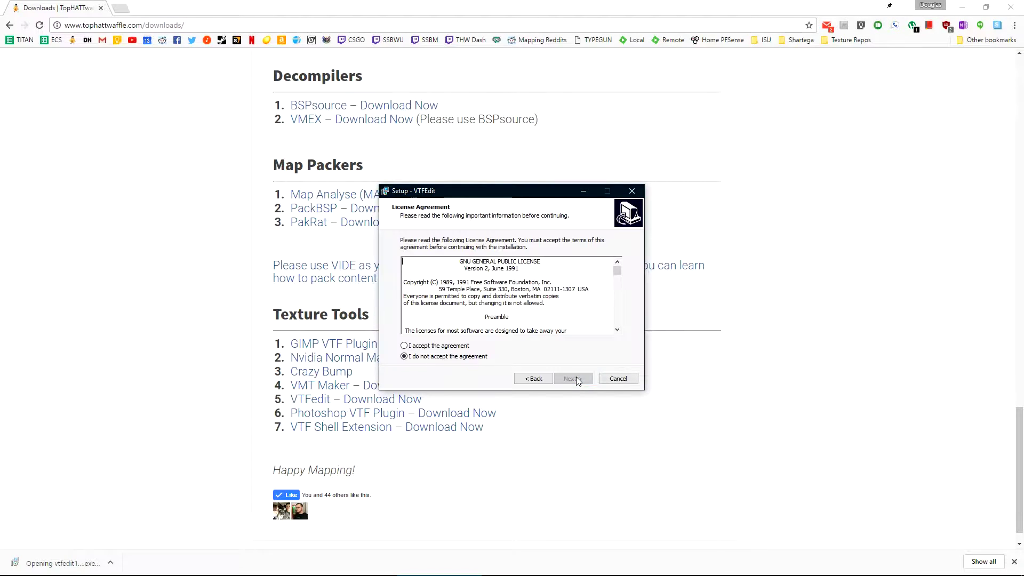
{"action": "left_click", "coordinate": [576, 378]}
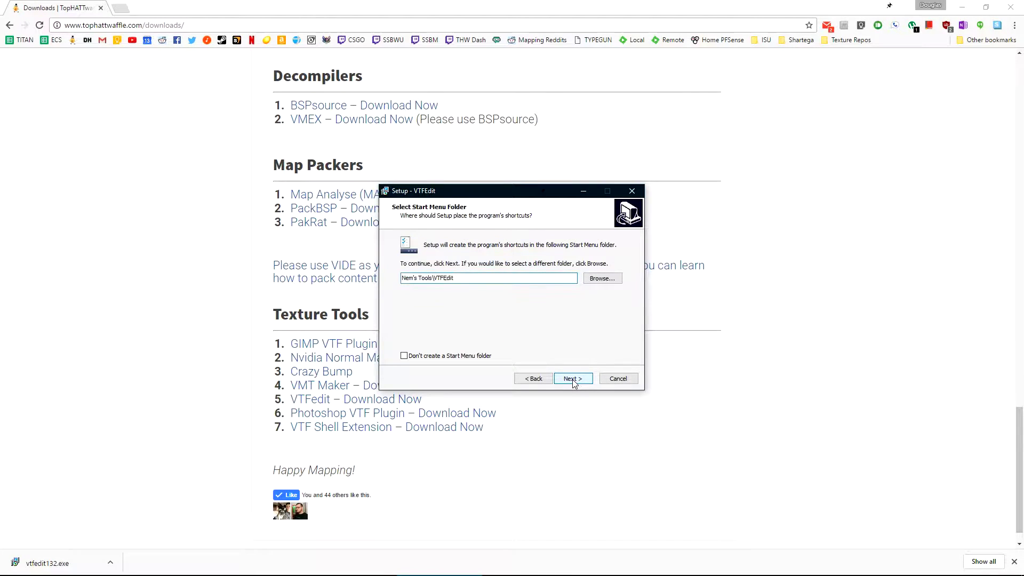
{"action": "left_click", "coordinate": [573, 382]}
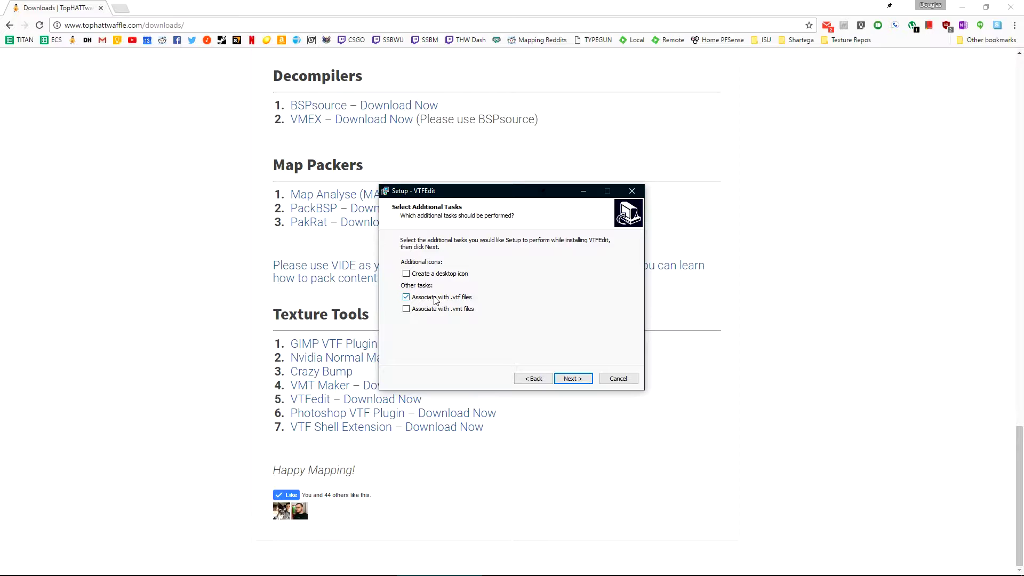
{"action": "left_click", "coordinate": [584, 377]}
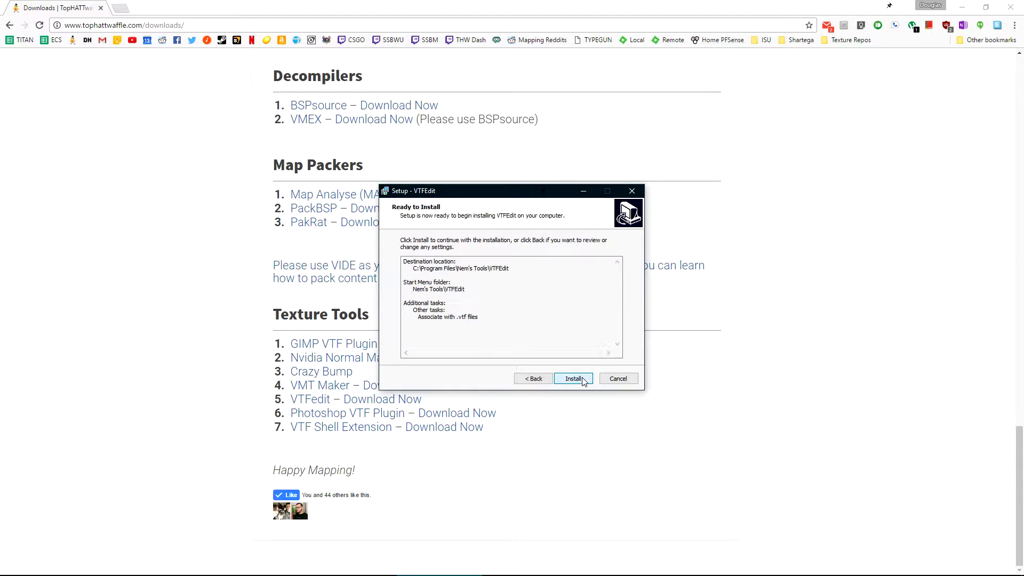
{"action": "left_click", "coordinate": [583, 379]}
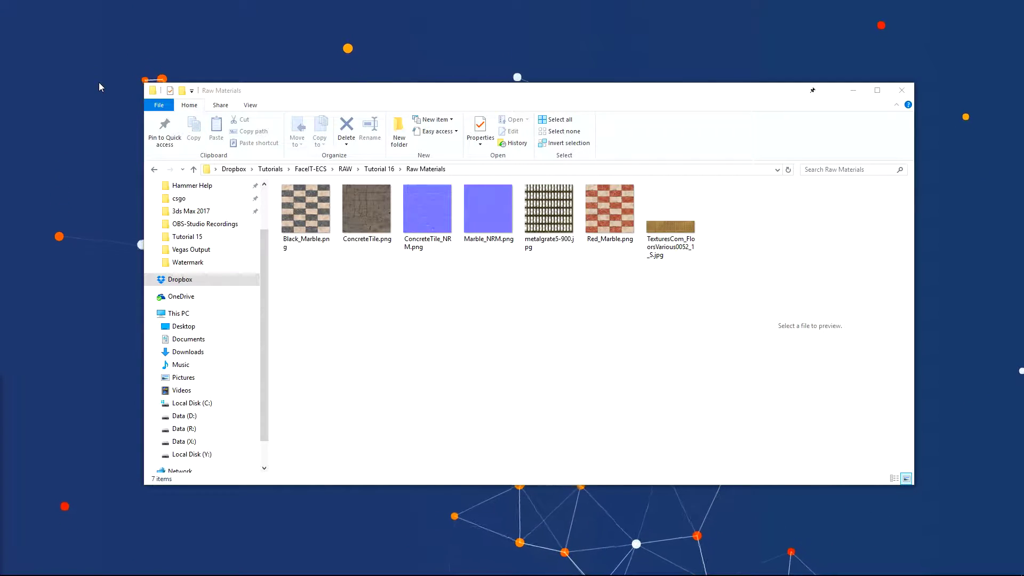
Search for VTFEdit on the computer and launch it.
{"action": "left_click", "coordinate": [469, 333]}
{"action": "key", "text": "super"}
{"action": "type", "text": "vb"}
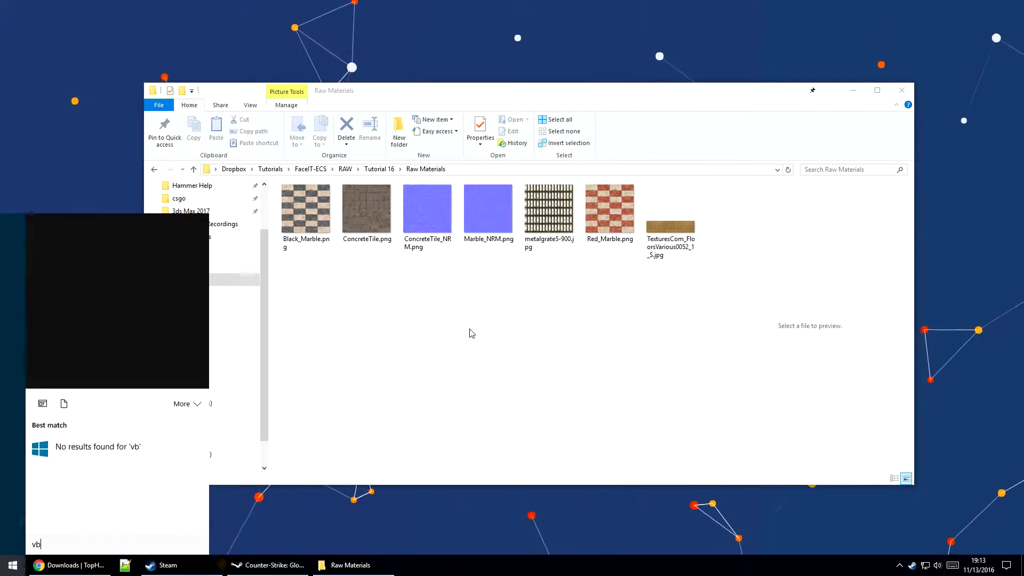
{"action": "key", "text": "BackSpace"}
{"action": "type", "text": "tf"}
{"action": "key", "text": "Return"}
Import ConcreteTile.png from the Raw Materials folder, using DXT1 normal format, DXT5 alpha format and generated mipmaps.
{"action": "left_click", "coordinate": [121, 48]}
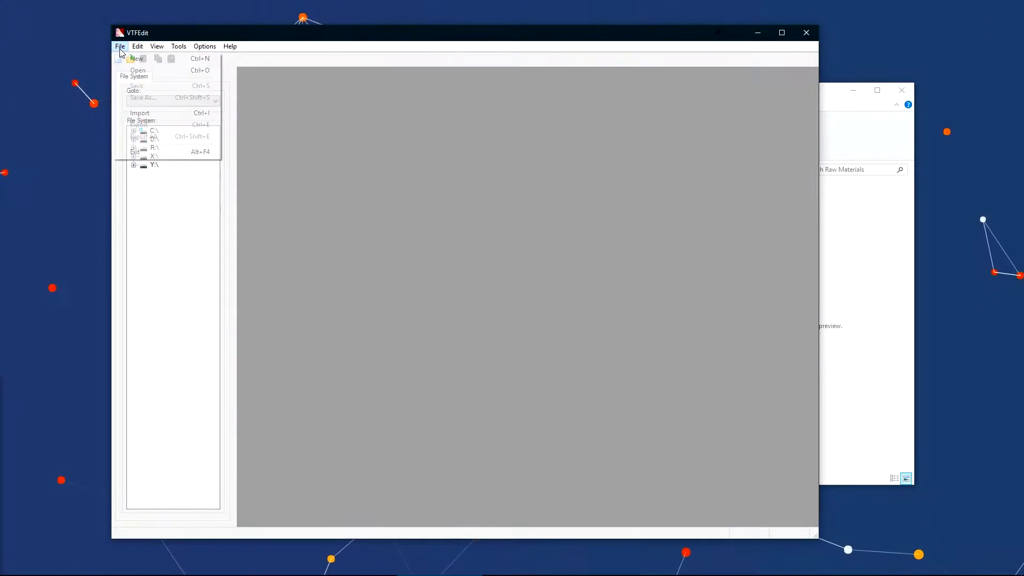
{"action": "left_click", "coordinate": [140, 113]}
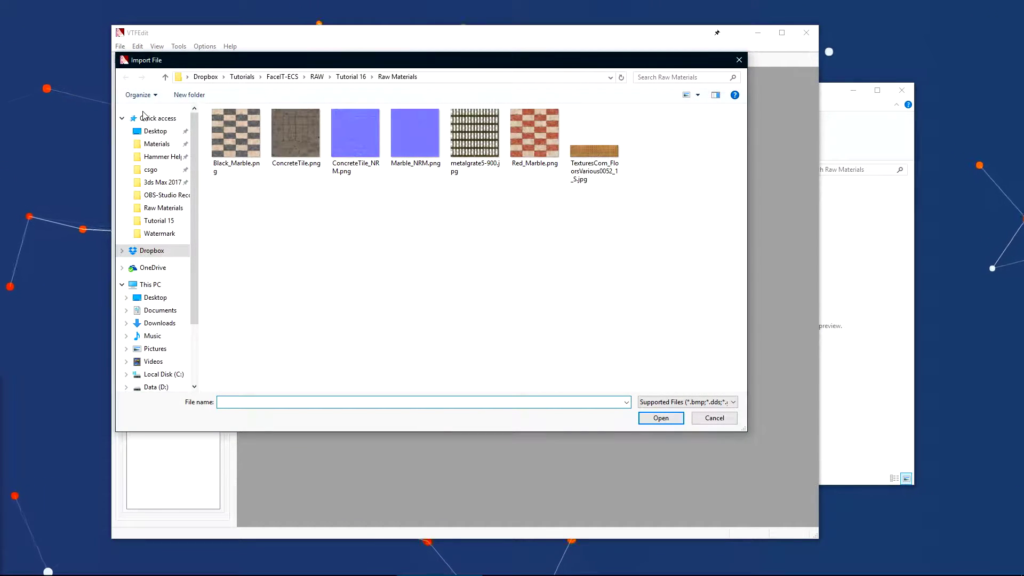
{"action": "left_click", "coordinate": [288, 143]}
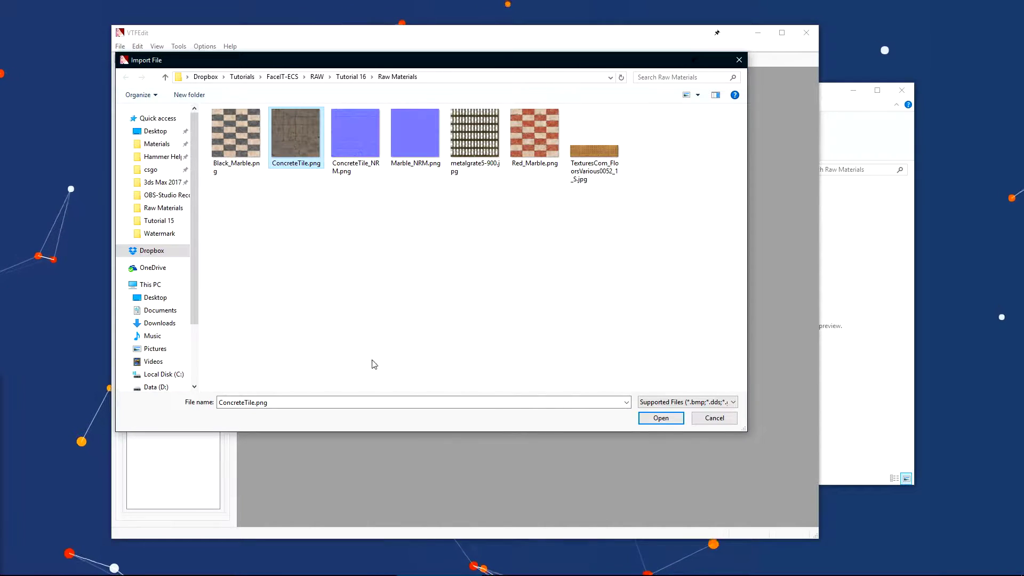
{"action": "left_click", "coordinate": [664, 420]}
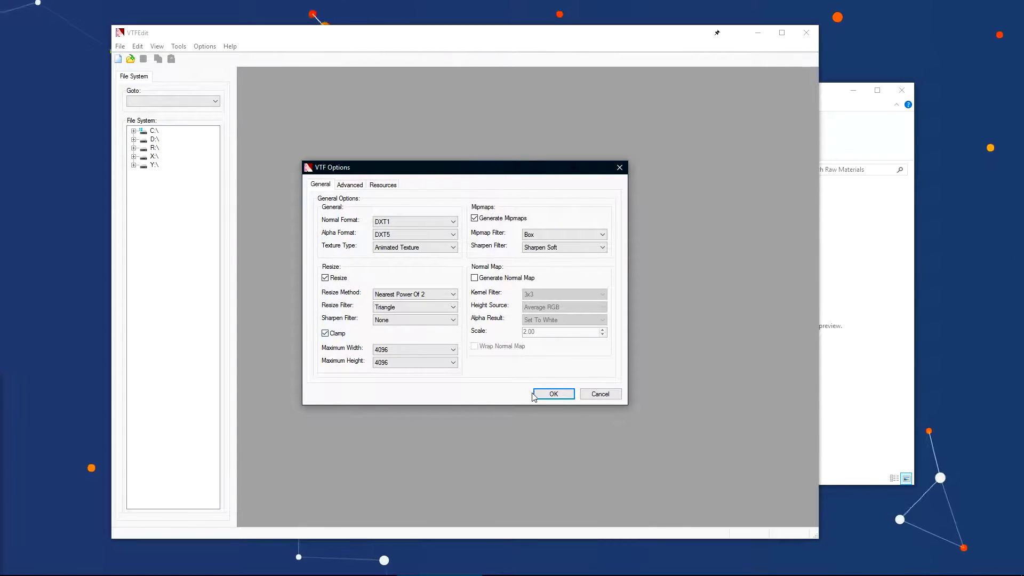
{"action": "left_click", "coordinate": [553, 394]}
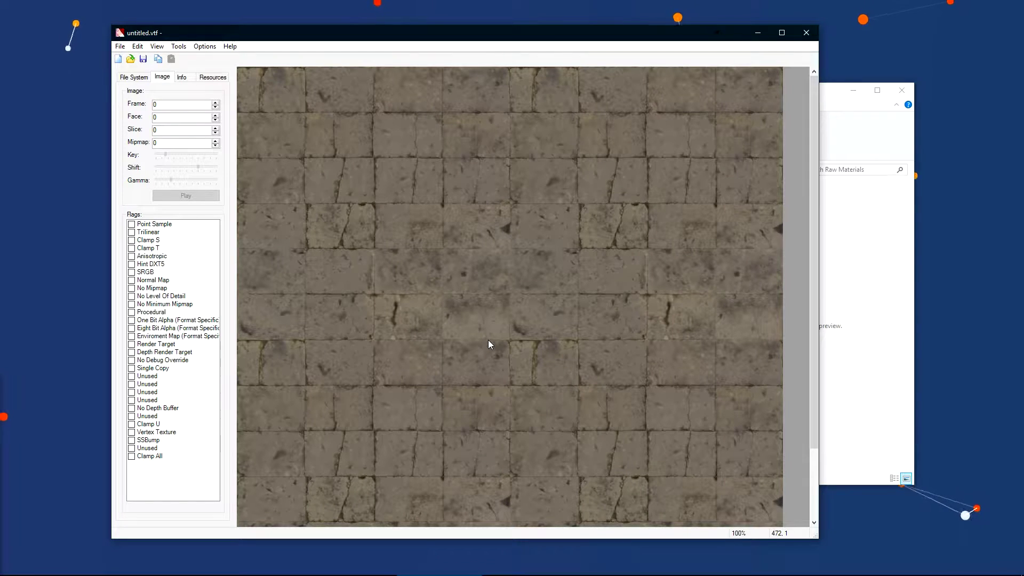
Examine how the concrete texture repeats by looking over the image and toggling the Tile view off and on.
{"action": "left_click_drag", "start_coordinate": [815, 95], "coordinate": [830, 204]}
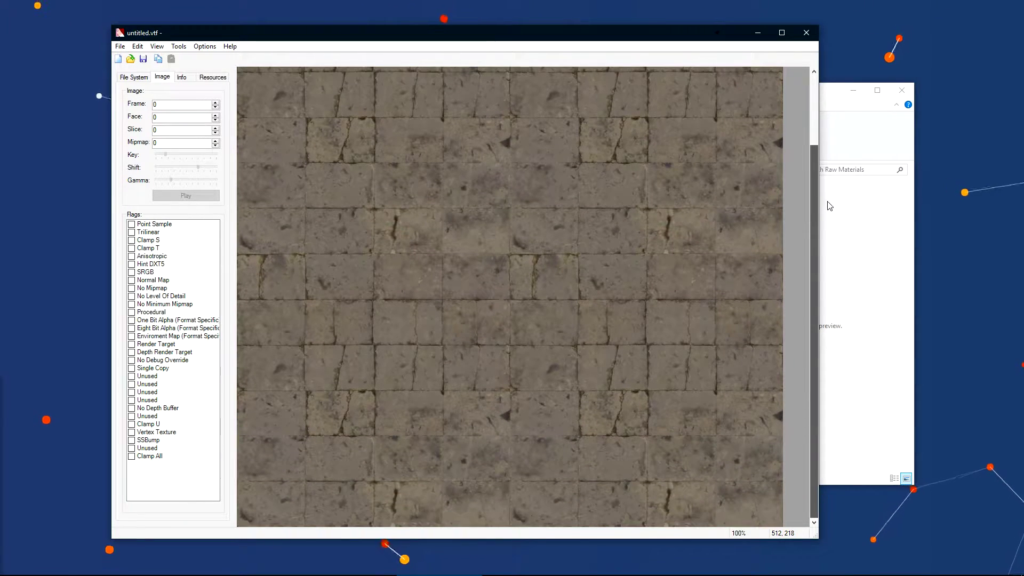
{"action": "left_click_drag", "start_coordinate": [824, 164], "coordinate": [821, 66]}
{"action": "left_click", "coordinate": [157, 46]}
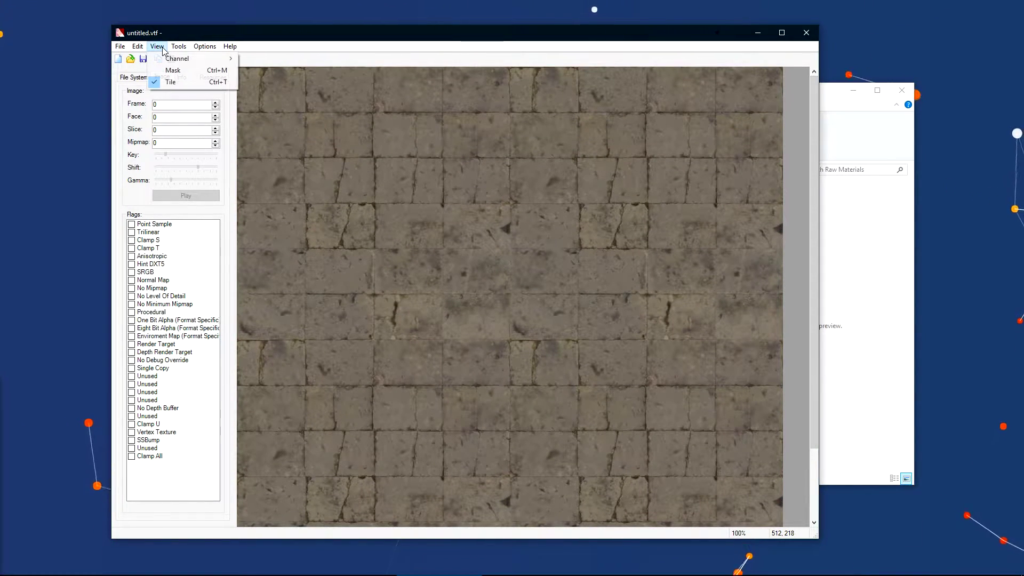
{"action": "left_click", "coordinate": [168, 82]}
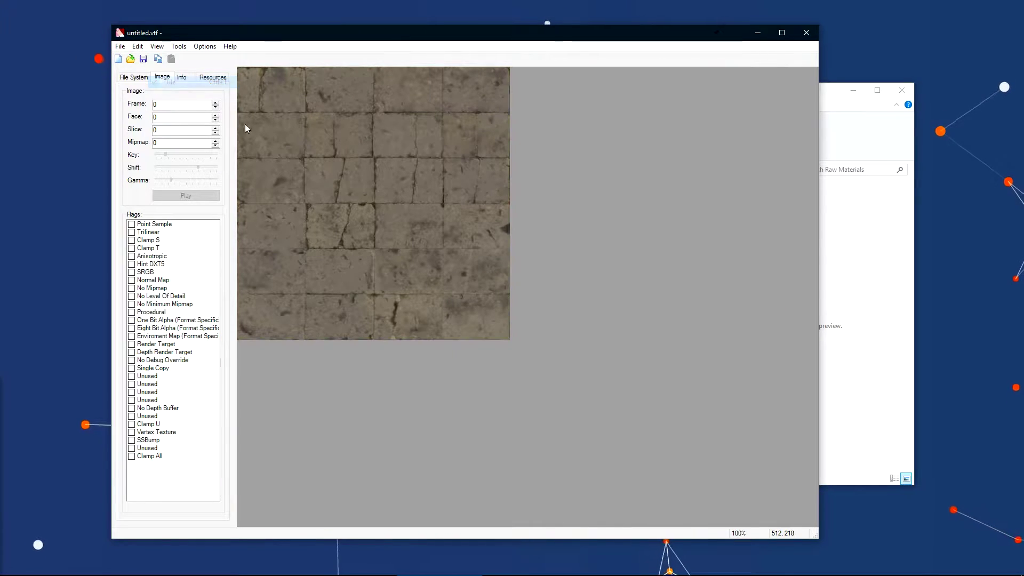
{"action": "key", "text": "ctrl+t"}
{"action": "key", "text": "ctrl+t"}
{"action": "key", "text": "ctrl+t"}
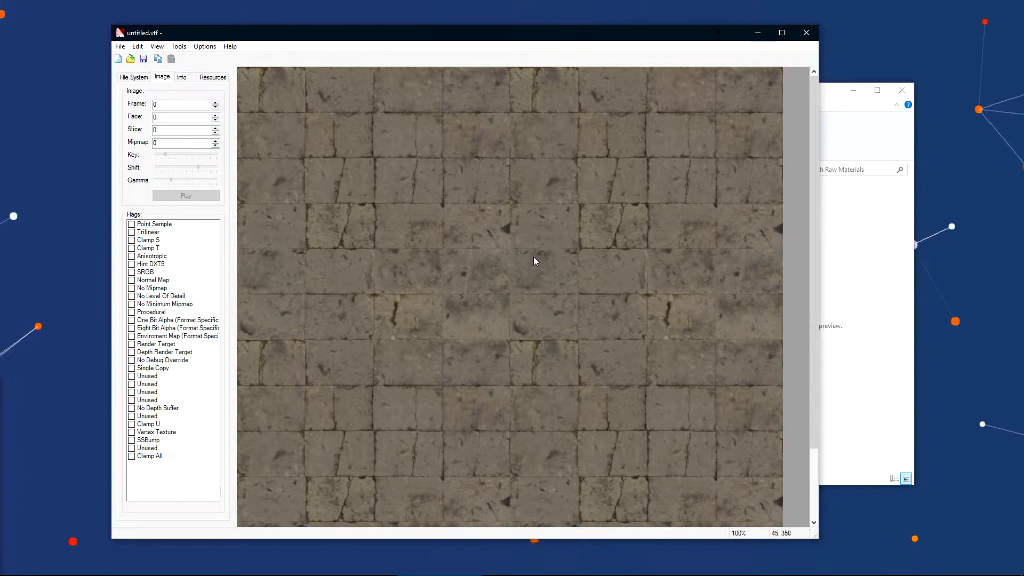
Save the texture as brick_01.vtf in the Raw Materials folder and preview the saved file in File Explorer.
{"action": "left_click", "coordinate": [120, 46]}
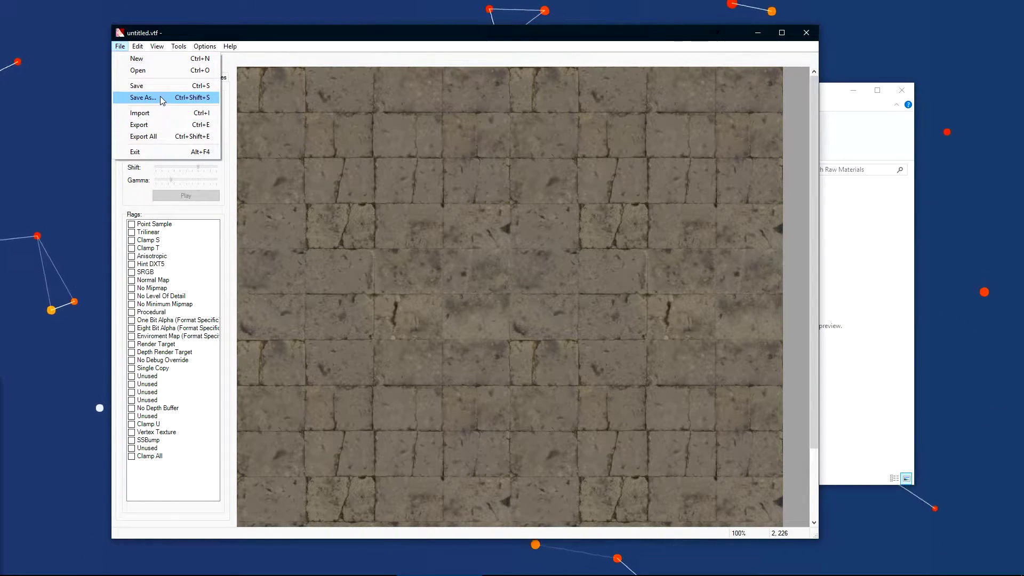
{"action": "left_click", "coordinate": [144, 97]}
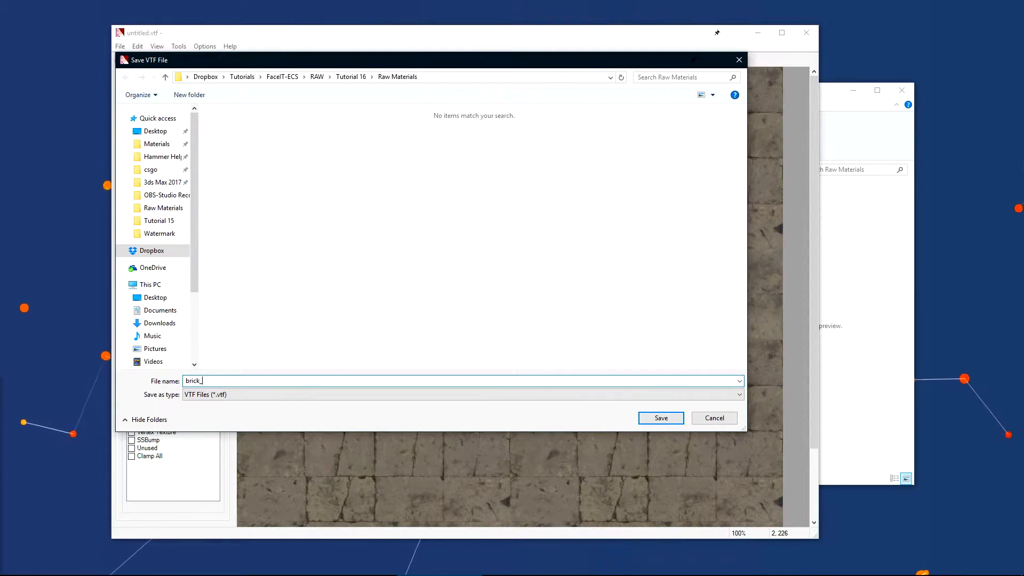
{"action": "left_click", "coordinate": [663, 422]}
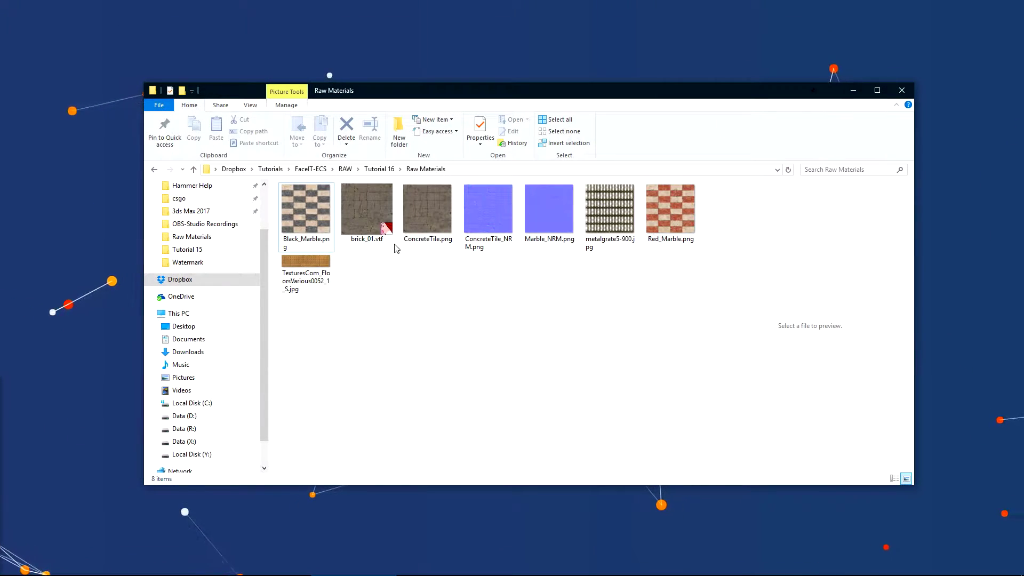
{"action": "left_click", "coordinate": [384, 228]}
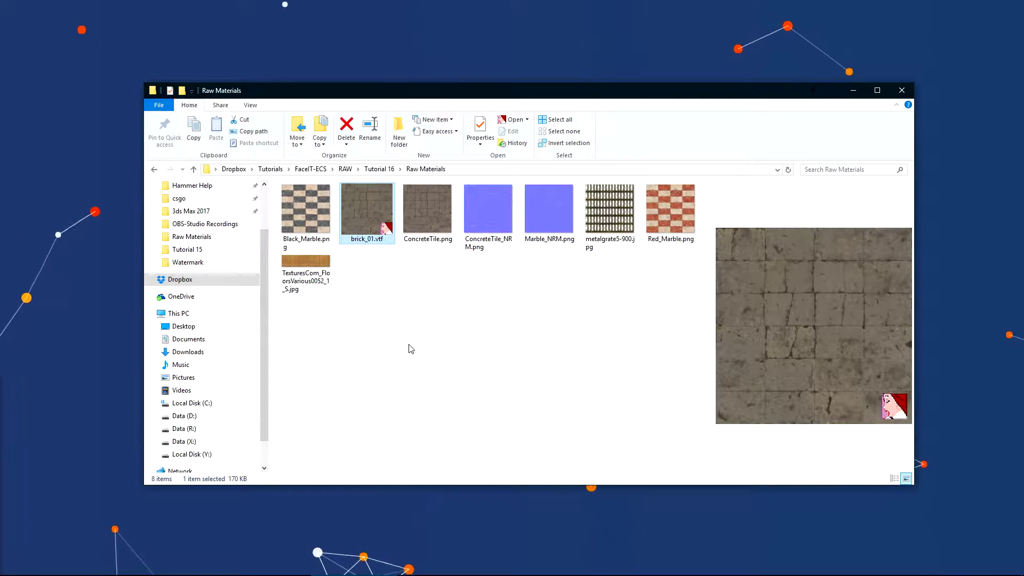
In a second File Explorer window, create a folder named de_metro inside the csgo materials folder.
{"action": "key", "text": "ctrl+n"}
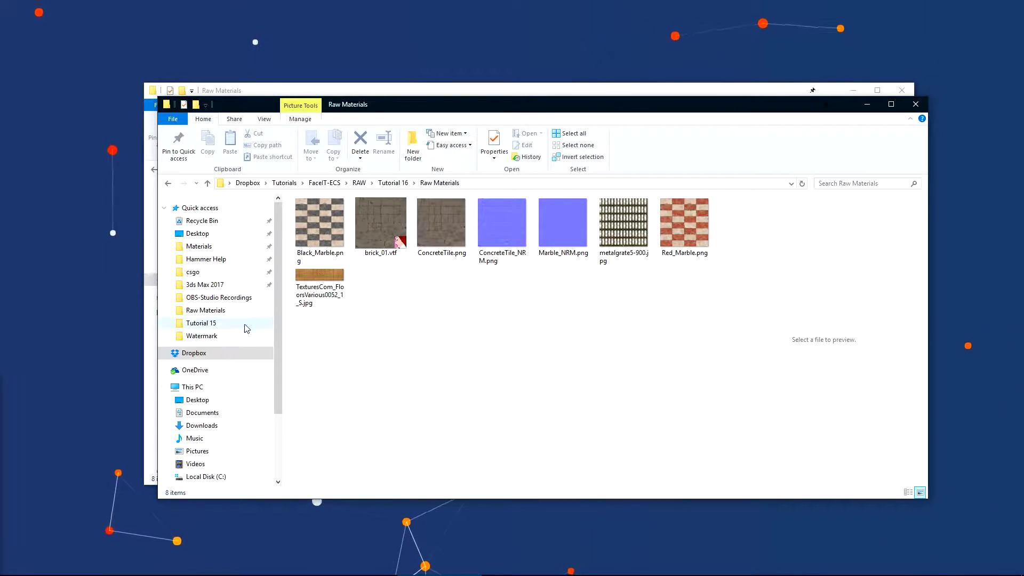
{"action": "left_click", "coordinate": [218, 274]}
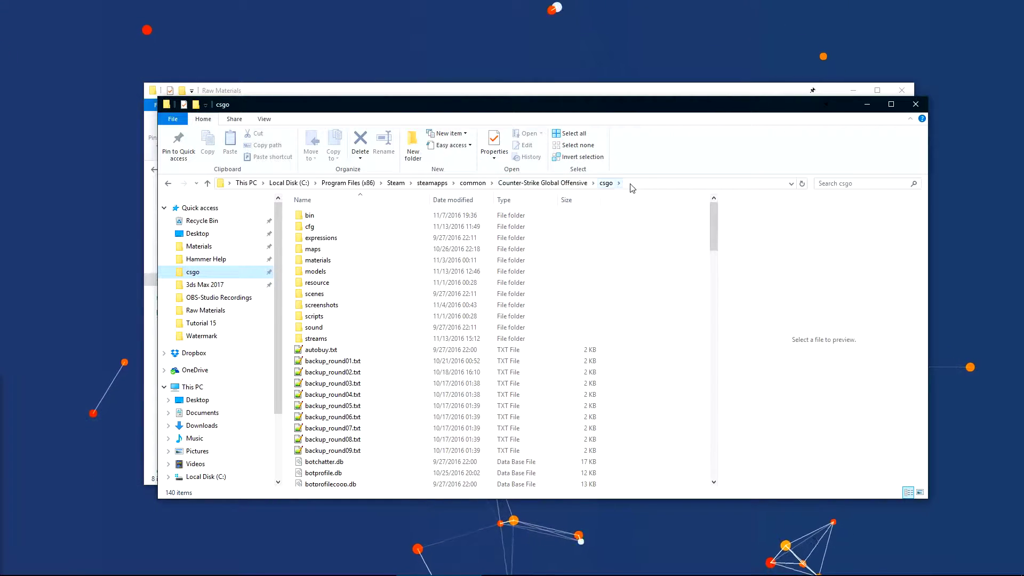
{"action": "double_click", "coordinate": [409, 260]}
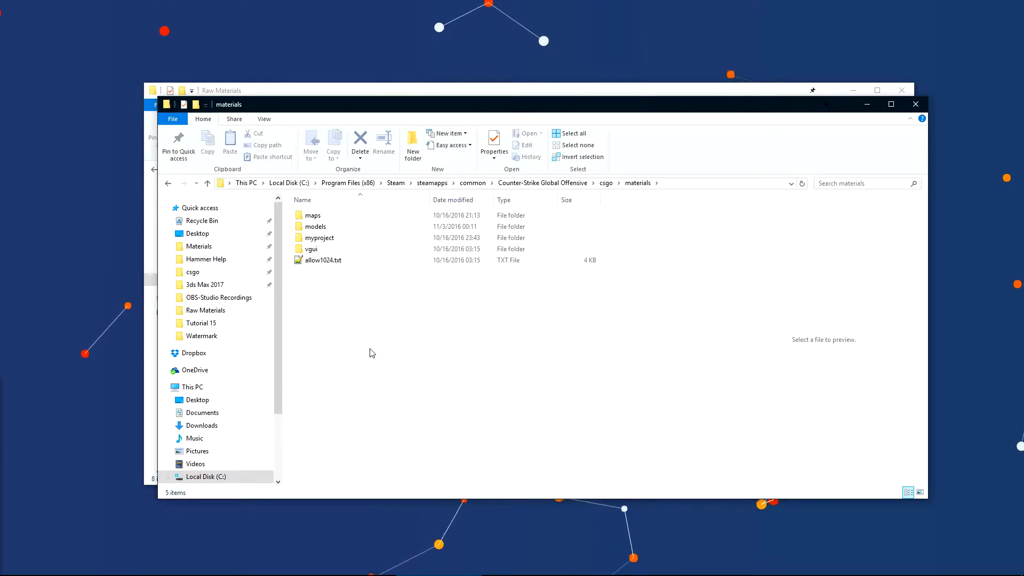
{"action": "key", "text": "ctrl+shift+n"}
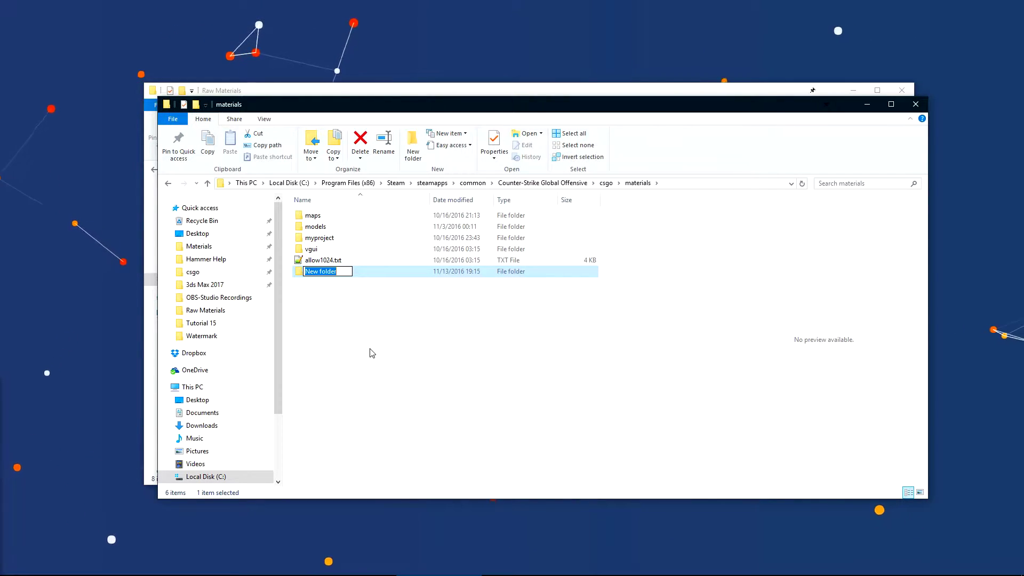
{"action": "type", "text": "de_metro"}
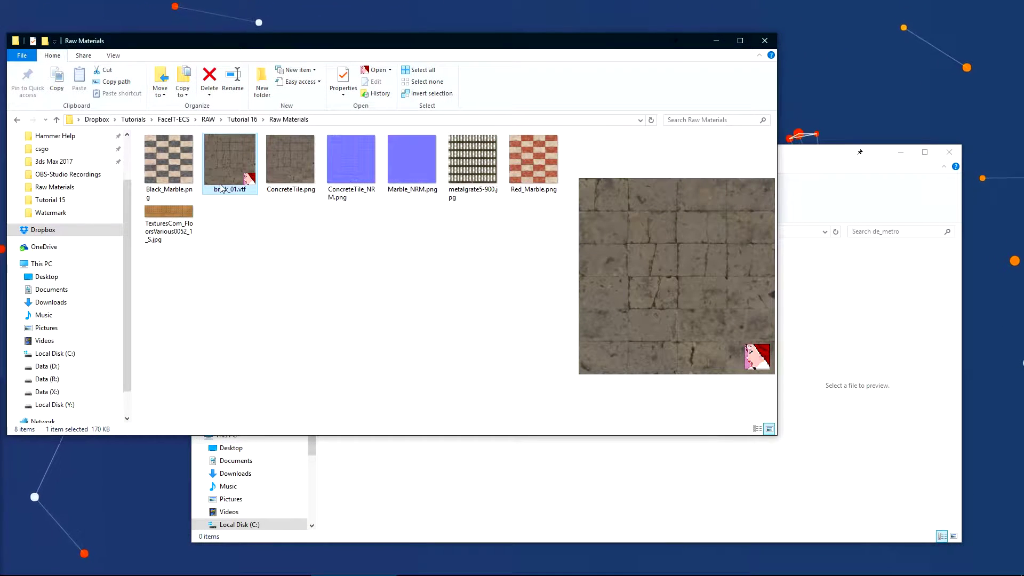
Copy brick_01.vtf from Raw Materials into the de_metro folder and open the copy in VTFEdit.
{"action": "left_click_drag", "start_coordinate": [221, 188], "coordinate": [436, 482]}
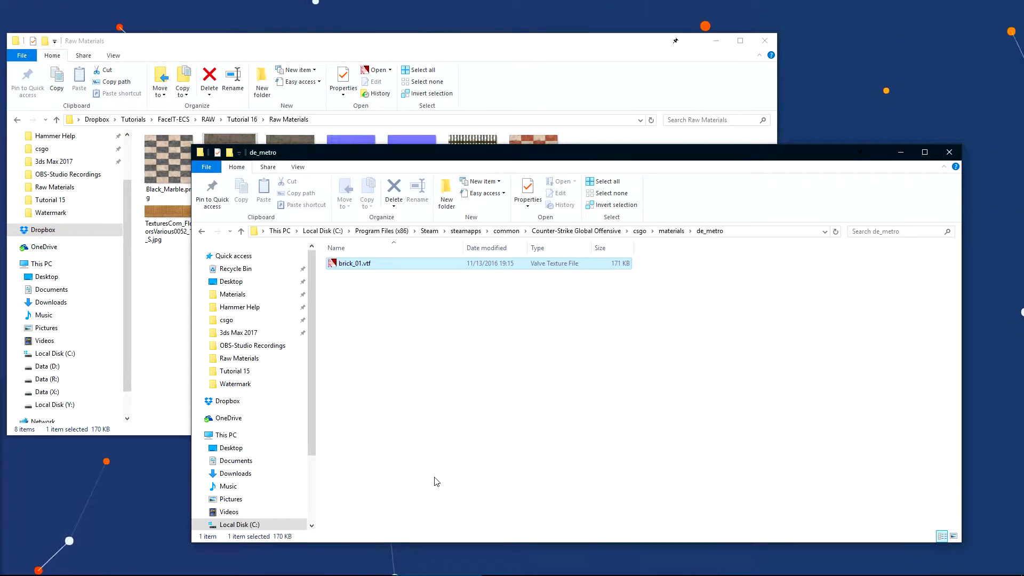
{"action": "double_click", "coordinate": [354, 263]}
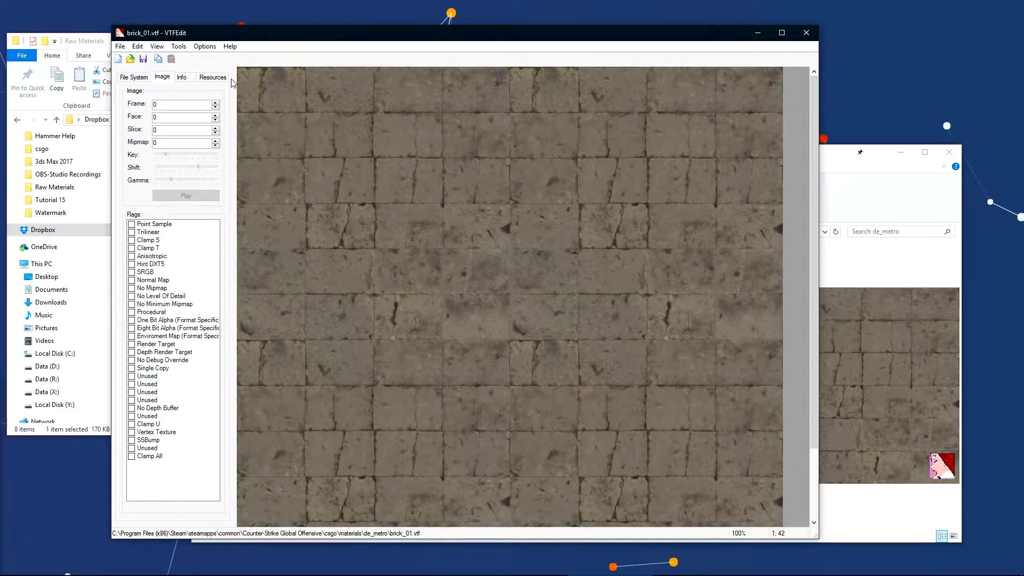
Set up a new VMT file with base texture de_metro/brick_01, the LightmappedGeneric shader and Concrete as Surface 1.
{"action": "left_click", "coordinate": [179, 46]}
{"action": "left_click", "coordinate": [194, 62]}
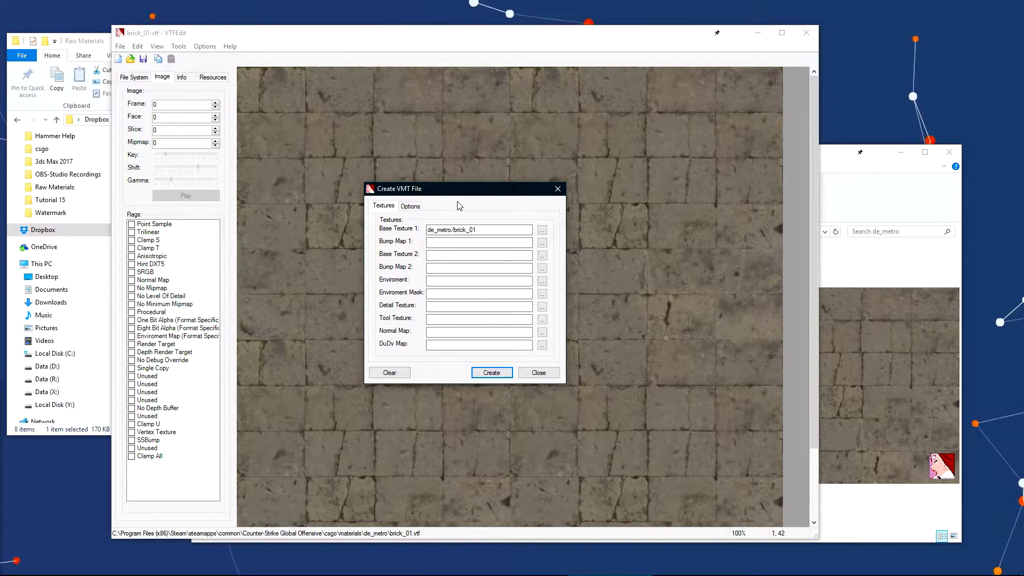
{"action": "double_click", "coordinate": [501, 230]}
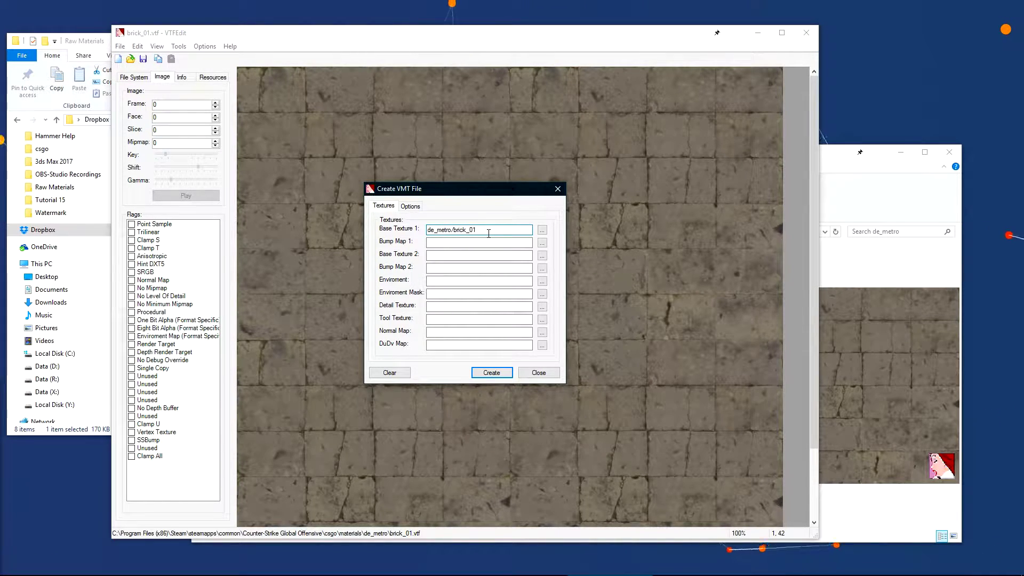
{"action": "left_click", "coordinate": [410, 206]}
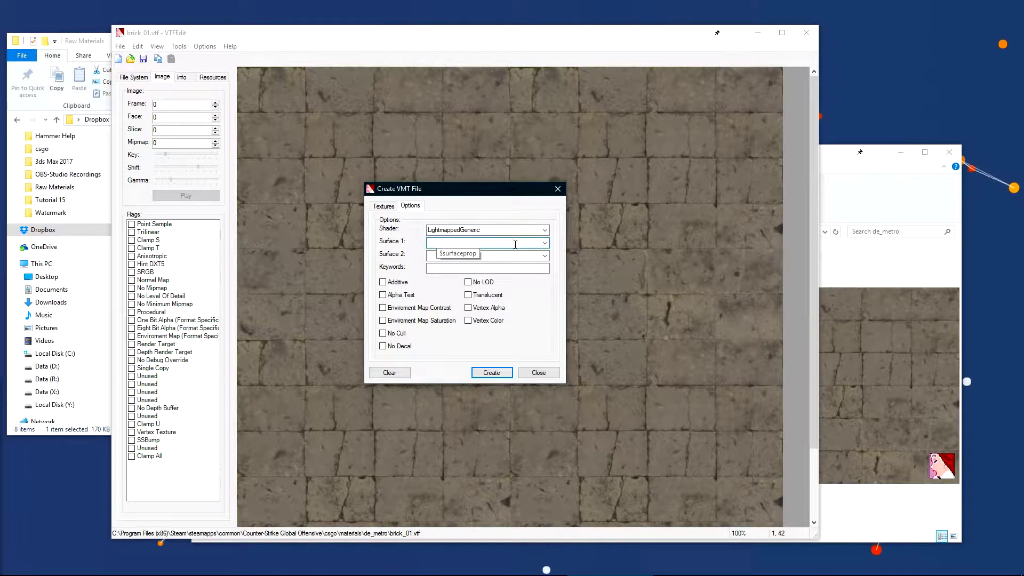
{"action": "left_click", "coordinate": [545, 243]}
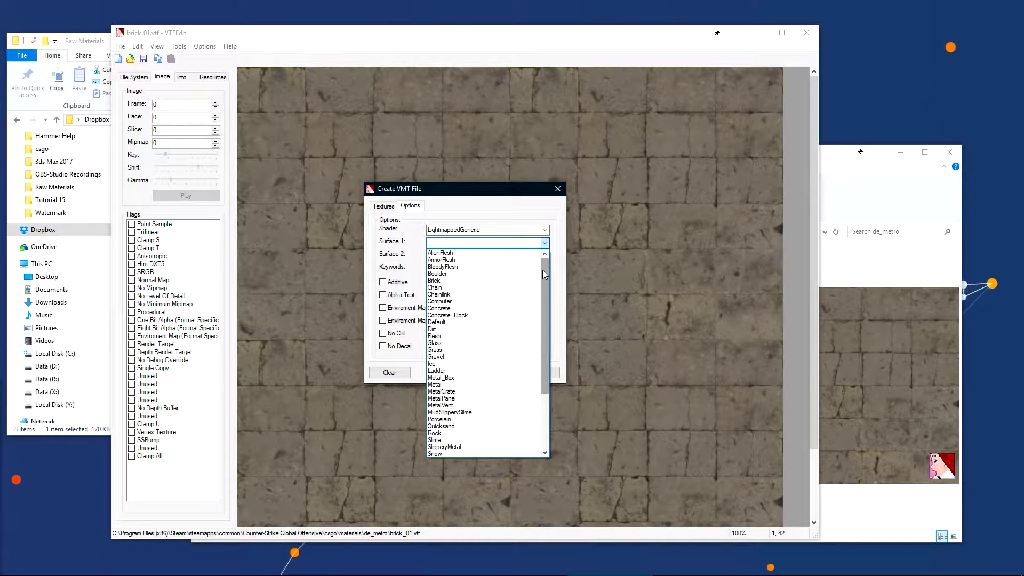
{"action": "left_click", "coordinate": [439, 308]}
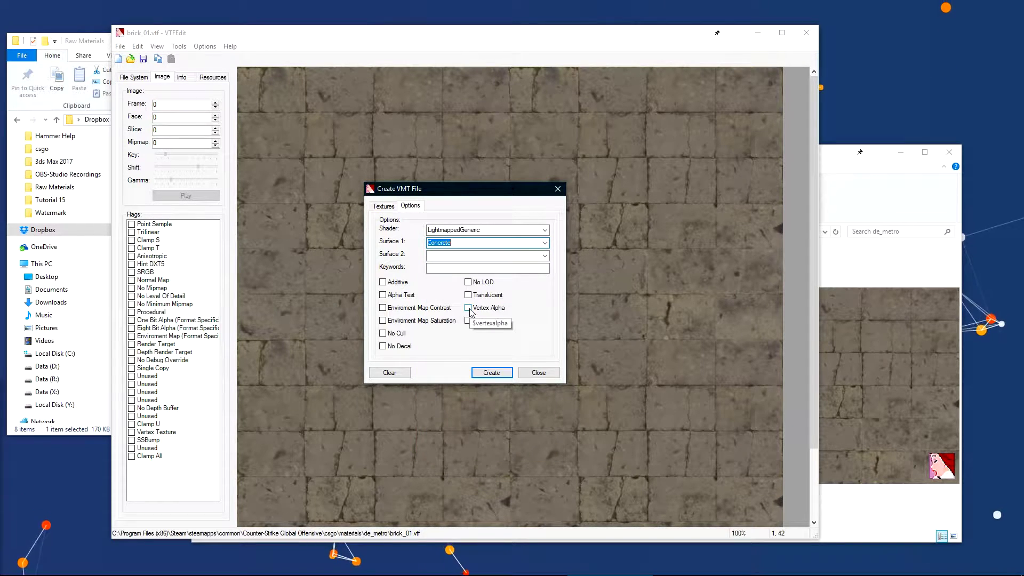
Create the material and save it as brick_01.vmt in the csgo materials\de_metro folder, reusing the path from File Explorer.
{"action": "left_click", "coordinate": [491, 373]}
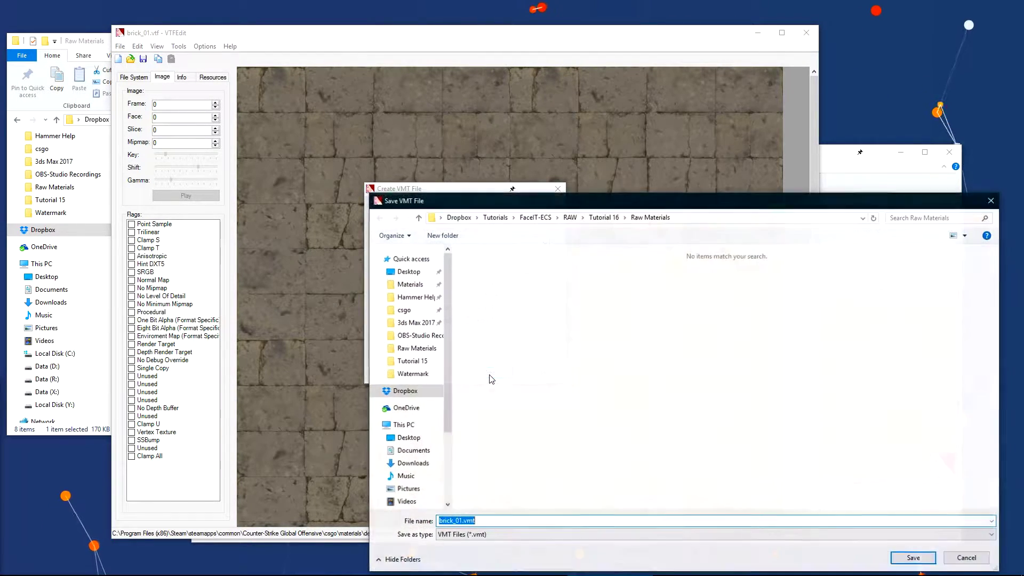
{"action": "left_click", "coordinate": [896, 155]}
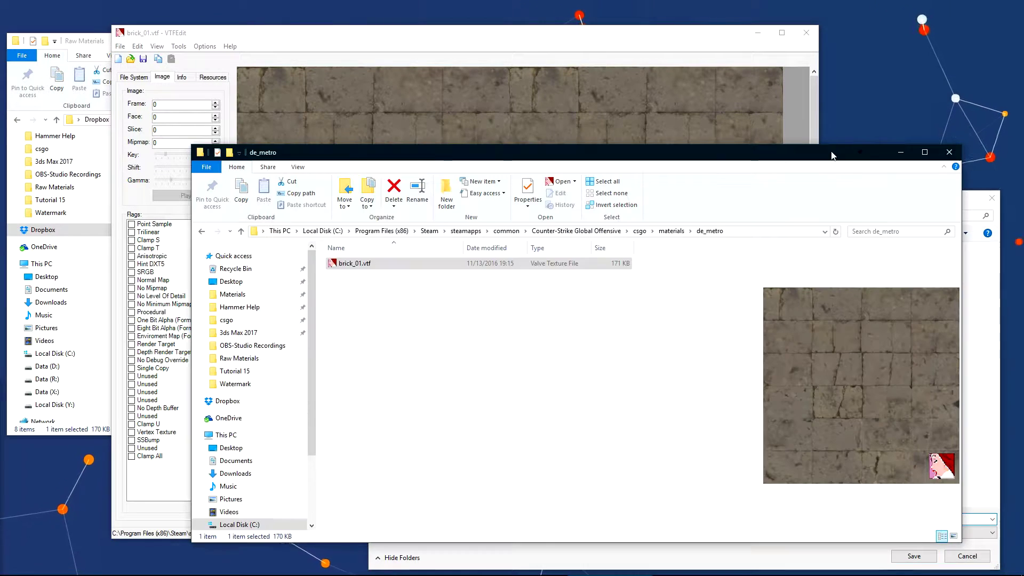
{"action": "left_click", "coordinate": [756, 231]}
{"action": "key", "text": "ctrl+c"}
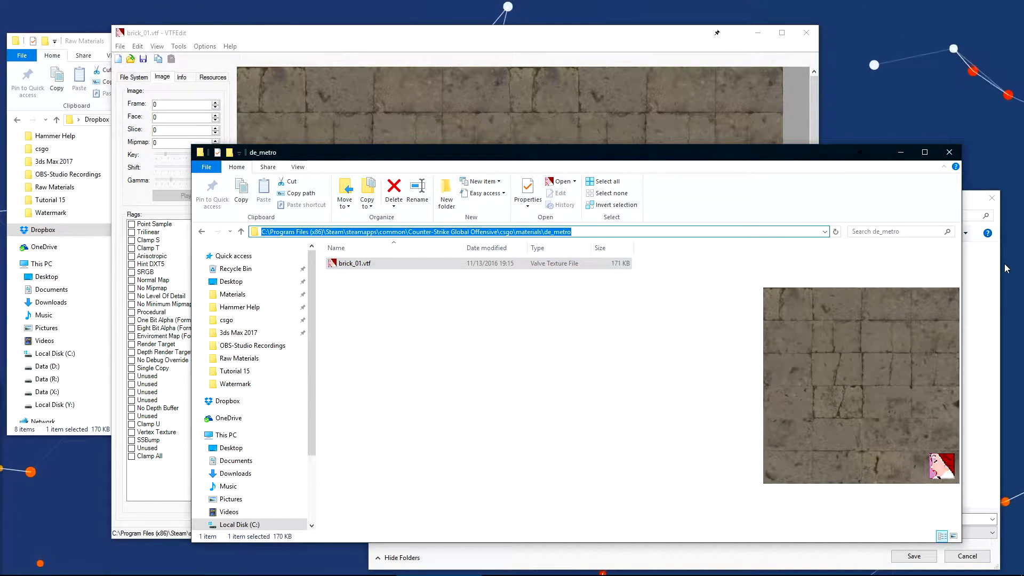
{"action": "left_click", "coordinate": [984, 267]}
{"action": "left_click", "coordinate": [716, 215]}
{"action": "key", "text": "ctrl+v"}
{"action": "key", "text": "Return"}
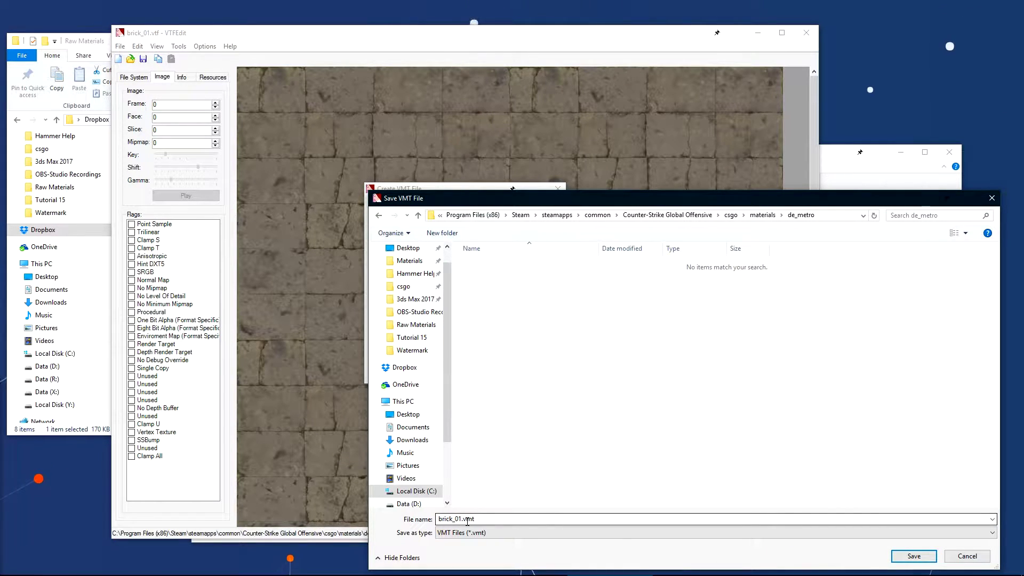
{"action": "left_click", "coordinate": [900, 556]}
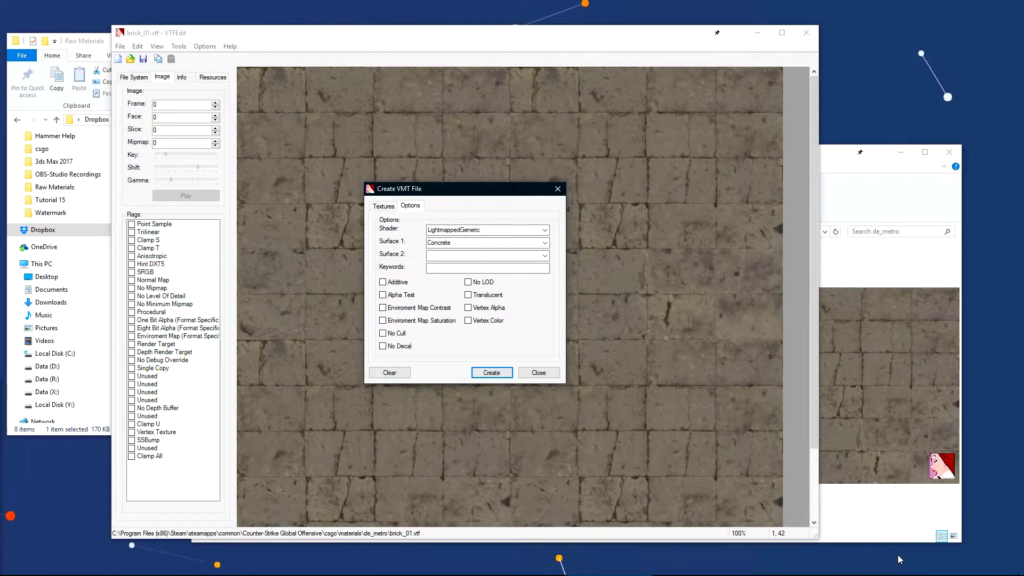
Open brick_01.vmt from the de_metro folder in the text editor, examine its contents, and return to File Explorer.
{"action": "left_click", "coordinate": [864, 330]}
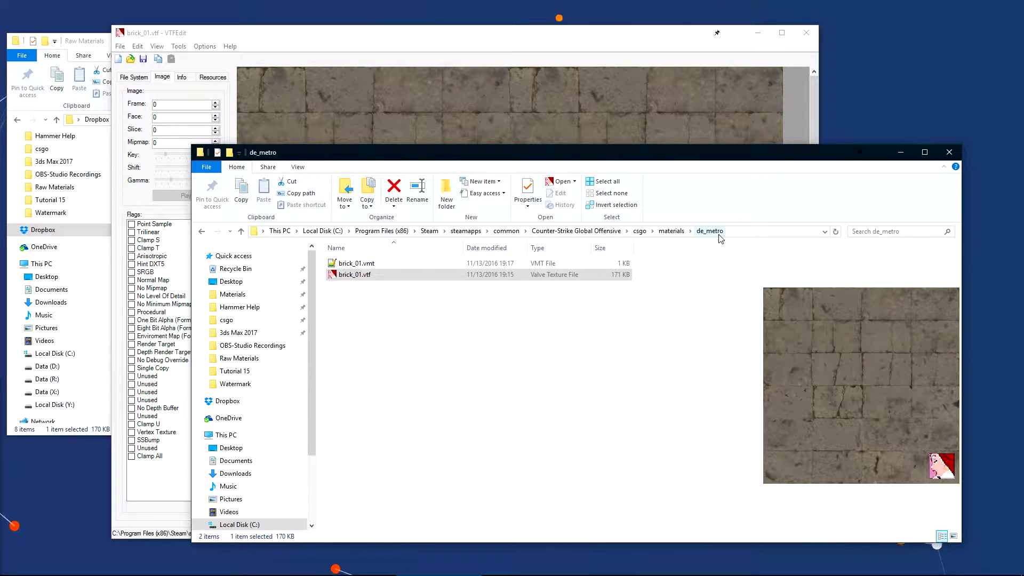
{"action": "double_click", "coordinate": [388, 262]}
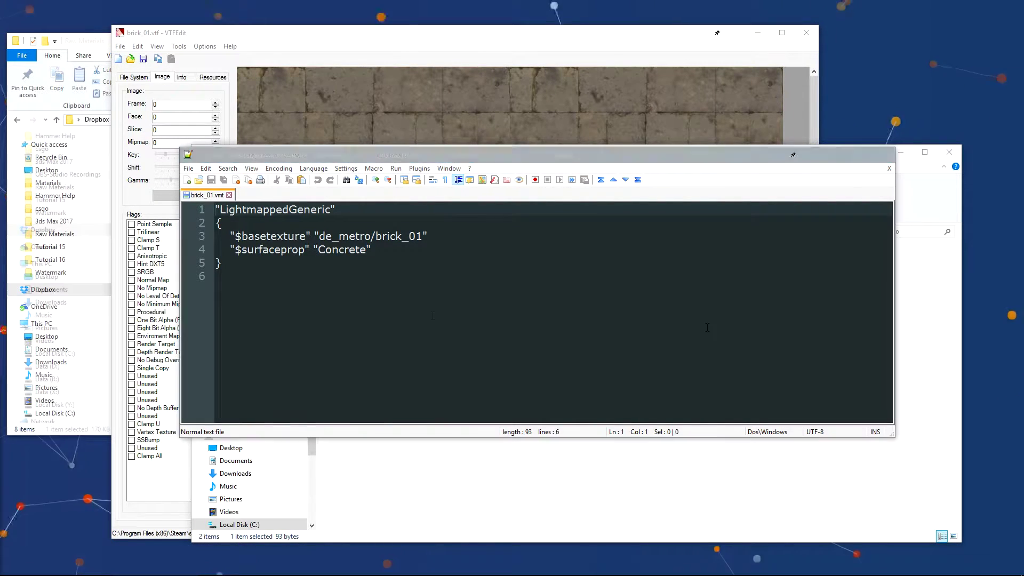
{"action": "left_click", "coordinate": [586, 509]}
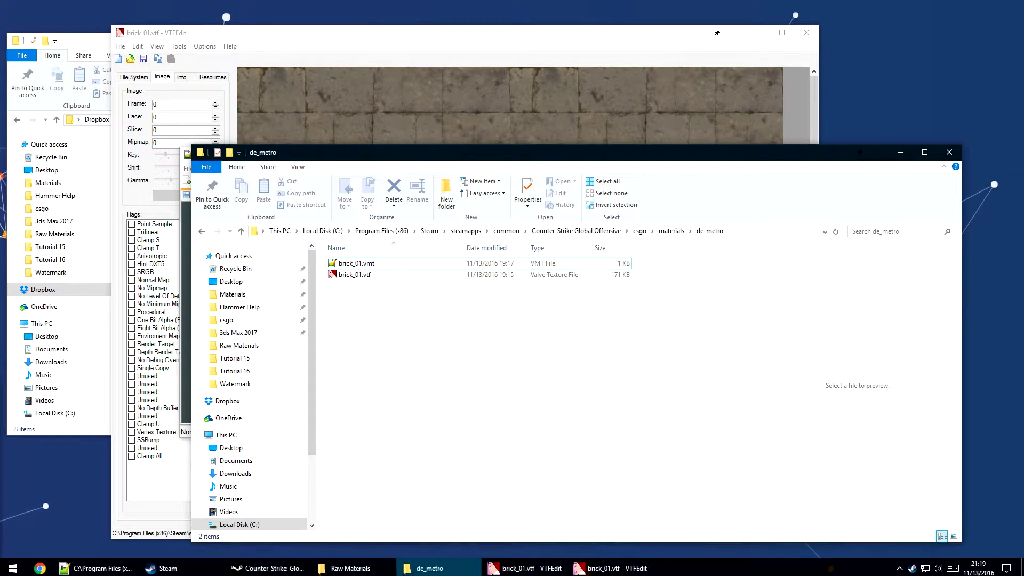
Switch to Hammer and choose de_metro/brick_01 as the current texture in the Face Edit Sheet by filtering the texture browser for de_metro.
{"action": "left_click", "coordinate": [269, 565]}
{"action": "double_click", "coordinate": [500, 218]}
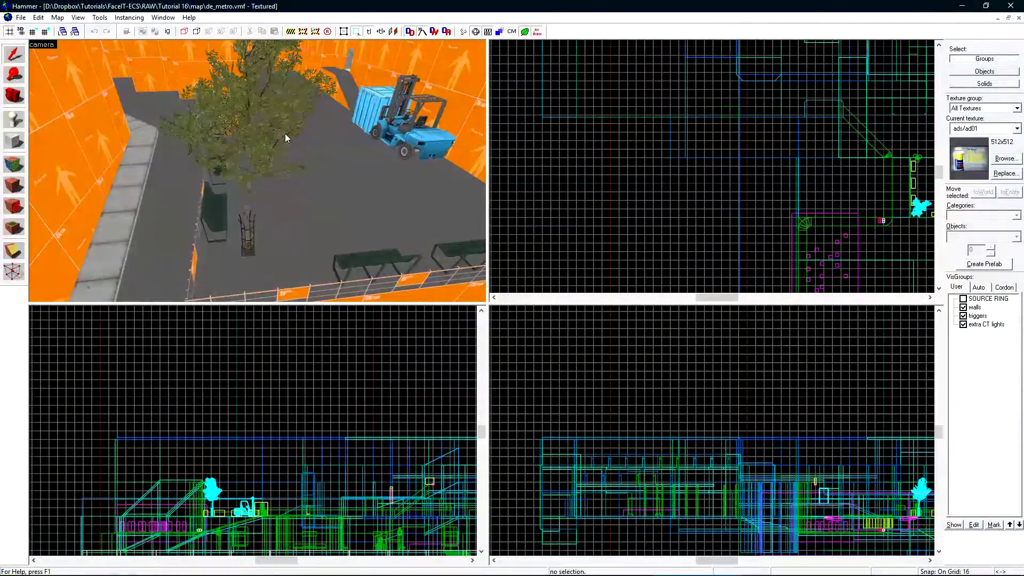
{"action": "key", "text": "w"}
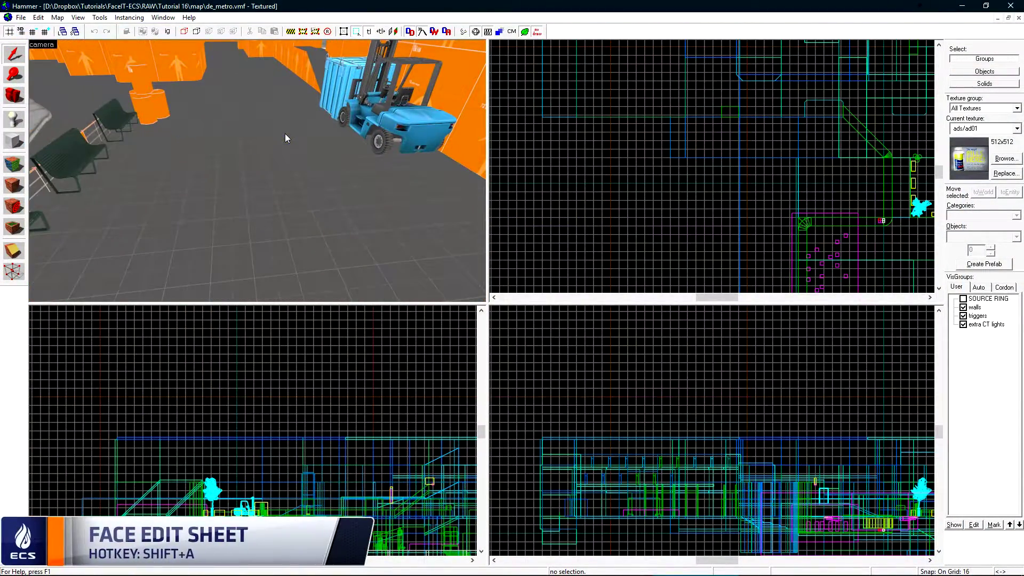
{"action": "key", "text": "shift+a"}
{"action": "left_click", "coordinate": [498, 328]}
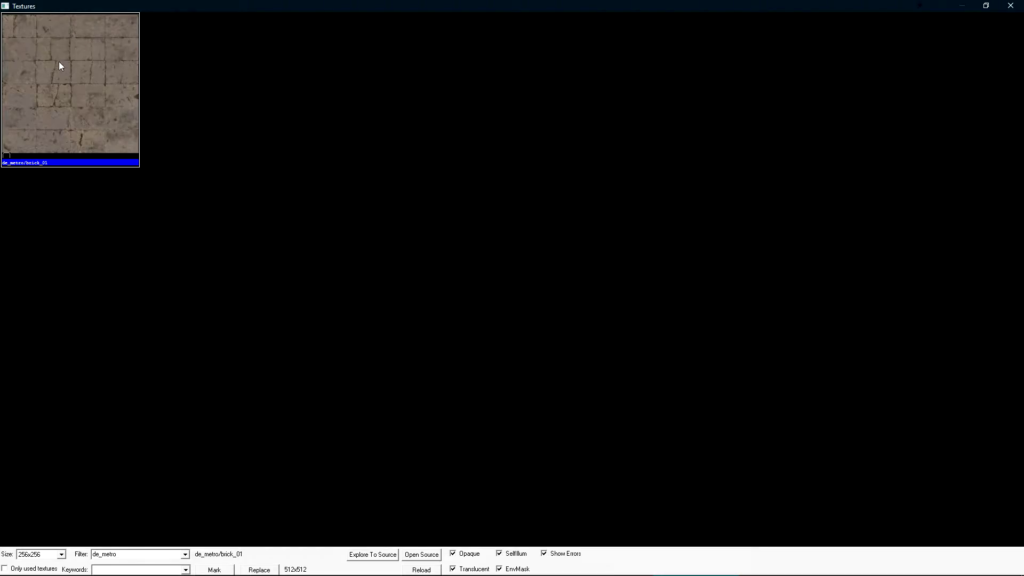
{"action": "double_click", "coordinate": [69, 95]}
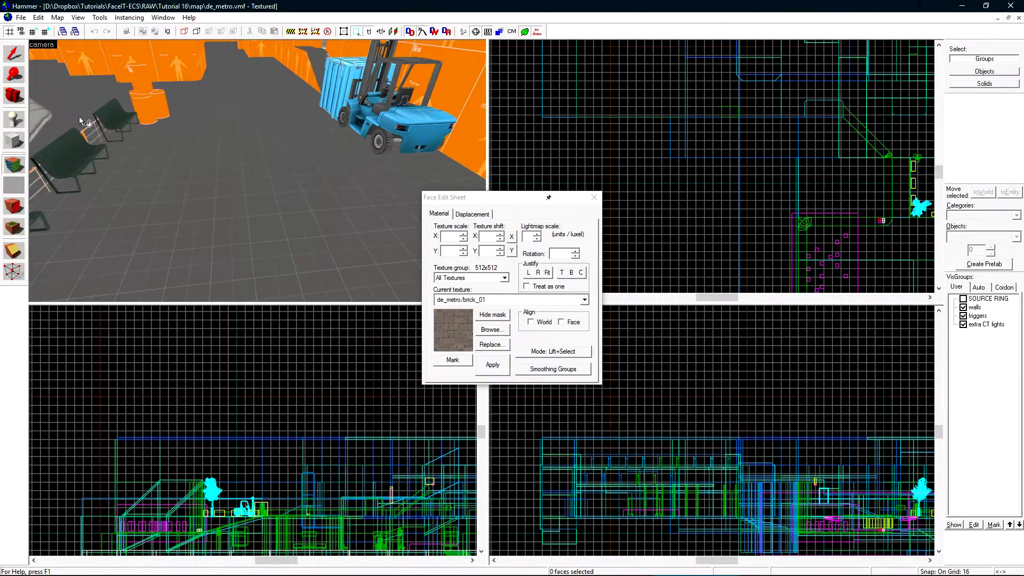
Apply the brick_01 texture to the ground faces around the benches and beside the sidewalk, and close the Face Edit Sheet.
{"action": "key", "text": "z"}
{"action": "key", "text": "a"}
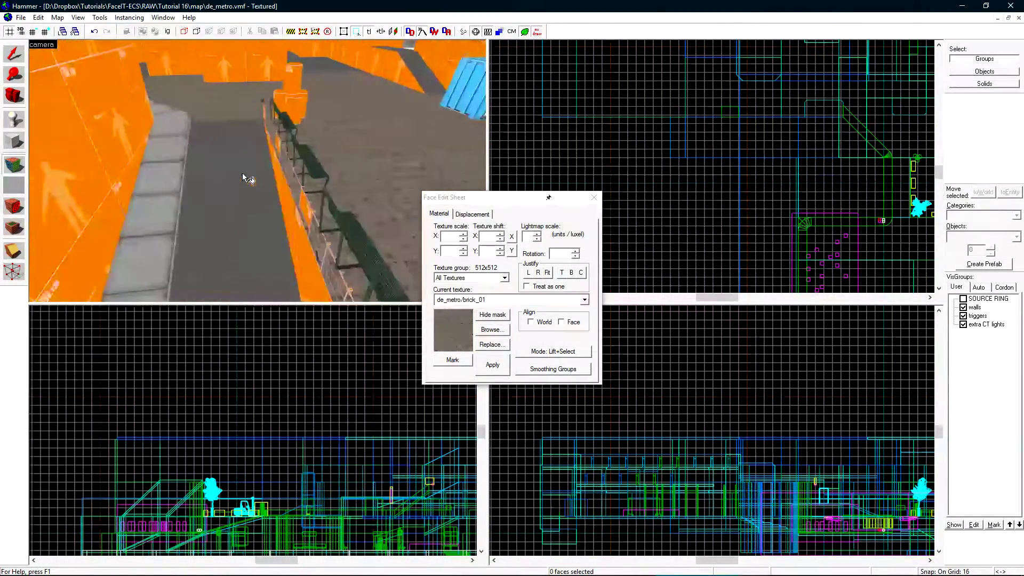
{"action": "key", "text": "w"}
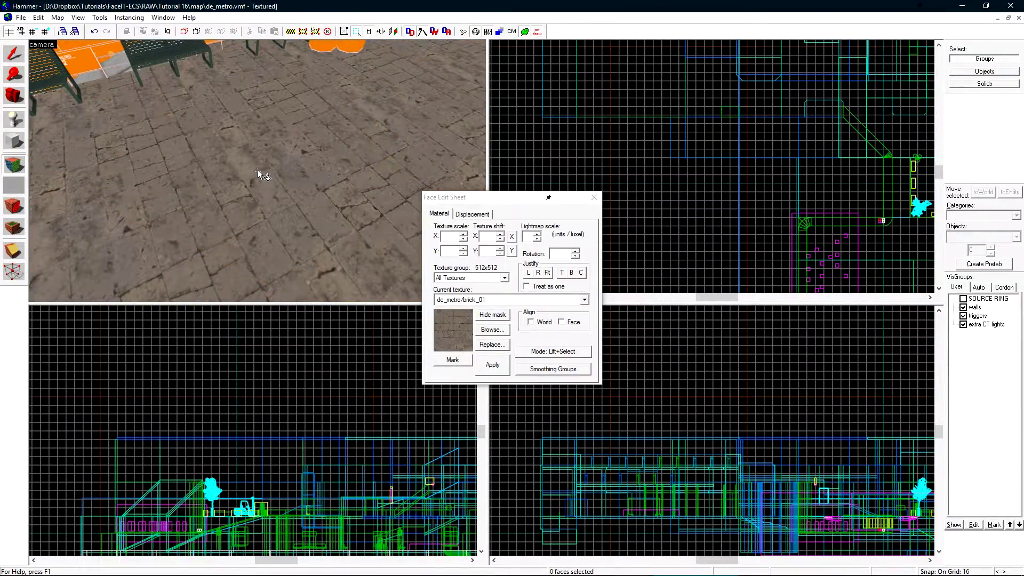
{"action": "key", "text": "shift+a"}
{"action": "left_click", "coordinate": [589, 215]}
Run the de_metro map in the game and query the ground material under the crosshair with the mat_crosshair console command.
{"action": "key", "text": "F9"}
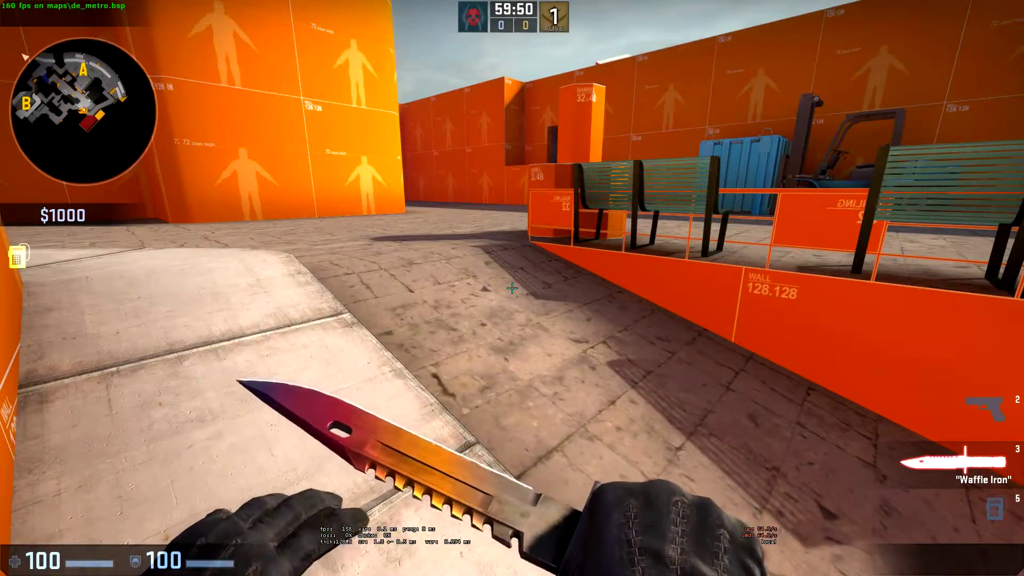
{"action": "key", "text": "s"}
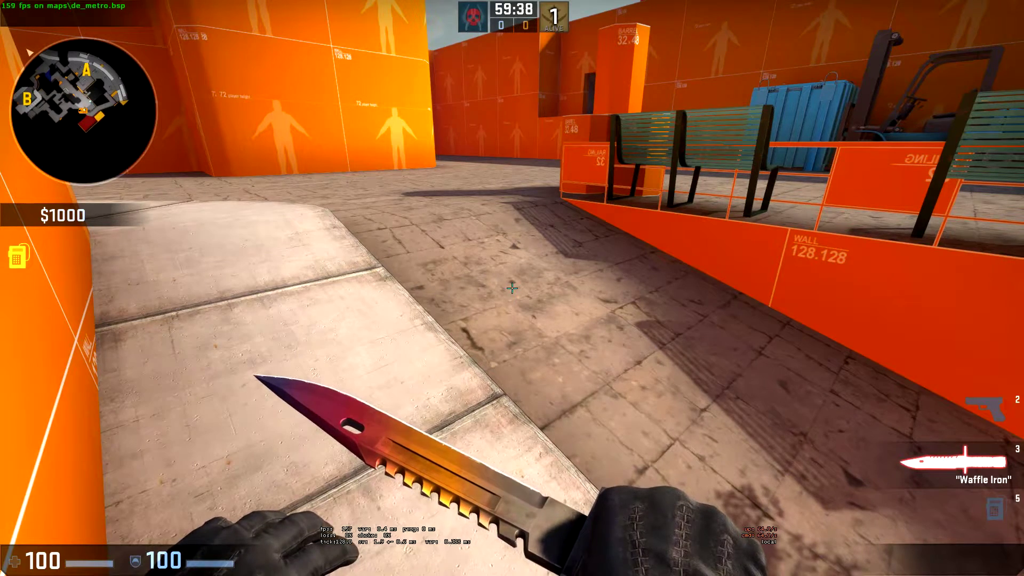
{"action": "key", "text": "grave"}
{"action": "type", "text": "mat_crosshair"}
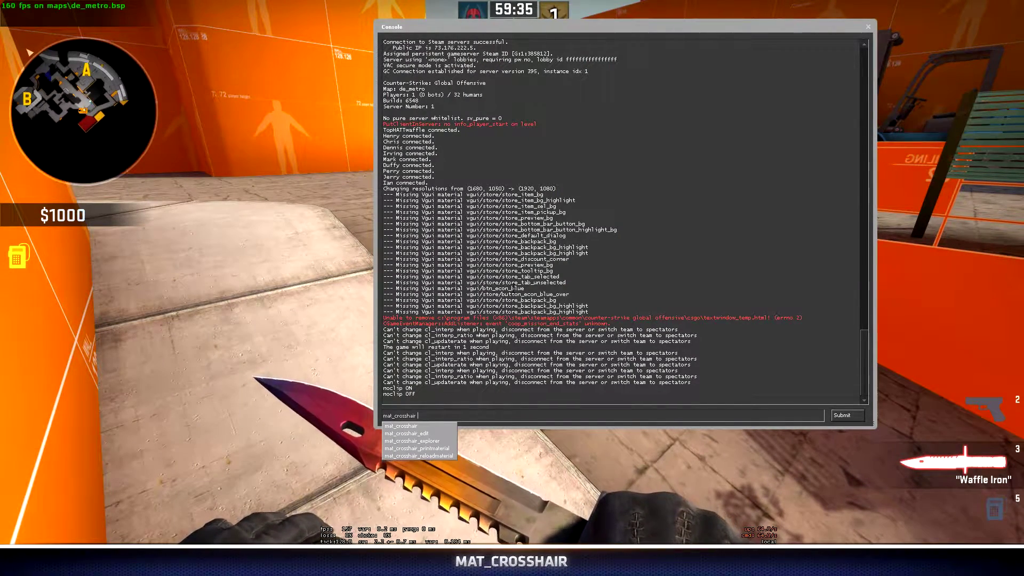
{"action": "key", "text": "Tab"}
{"action": "key", "text": "Return"}
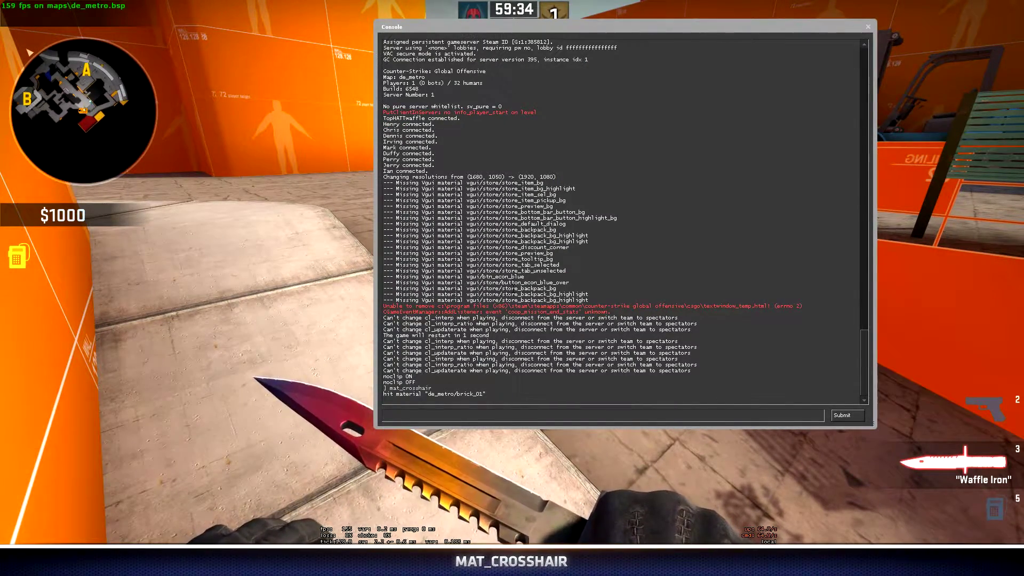
{"action": "left_click_drag", "start_coordinate": [383, 394], "coordinate": [485, 394]}
{"action": "left_click", "coordinate": [486, 394]}
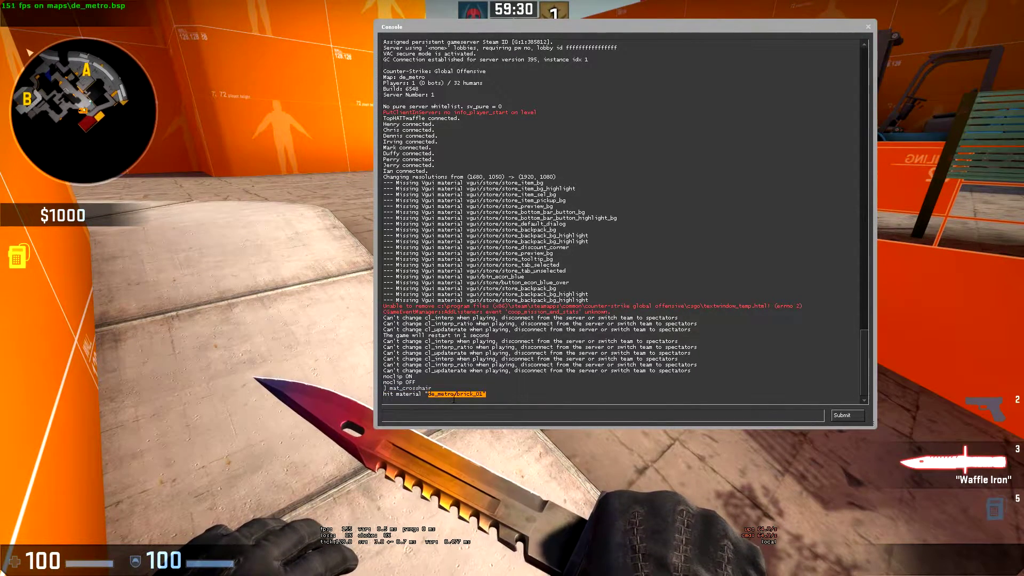
{"action": "left_click", "coordinate": [483, 397]}
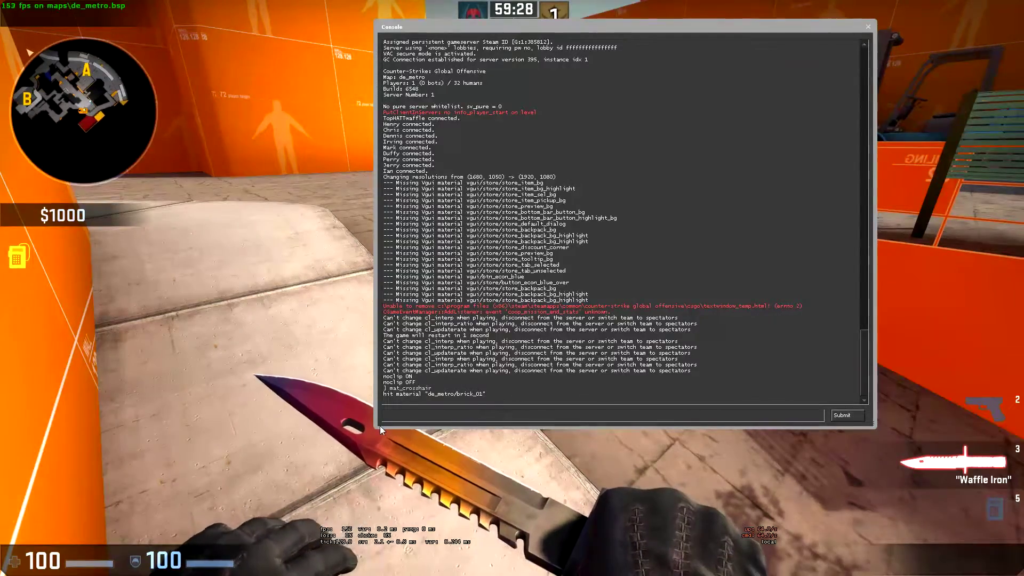
Close the console and walk across the brick ground to inspect the texture in the game.
{"action": "key", "text": "grave"}
{"action": "key", "text": "w"}
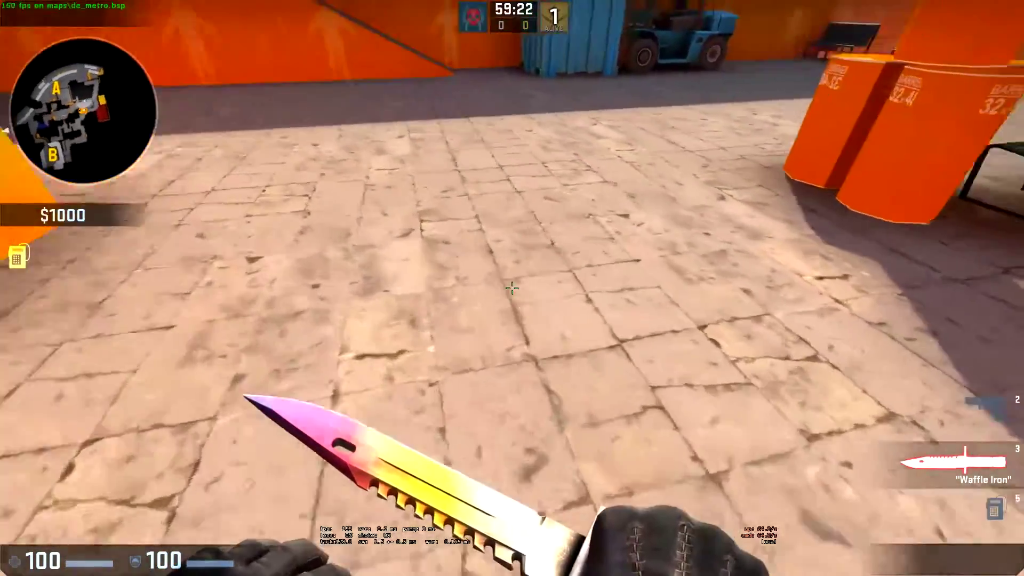
{"action": "left_click", "coordinate": [512, 287]}
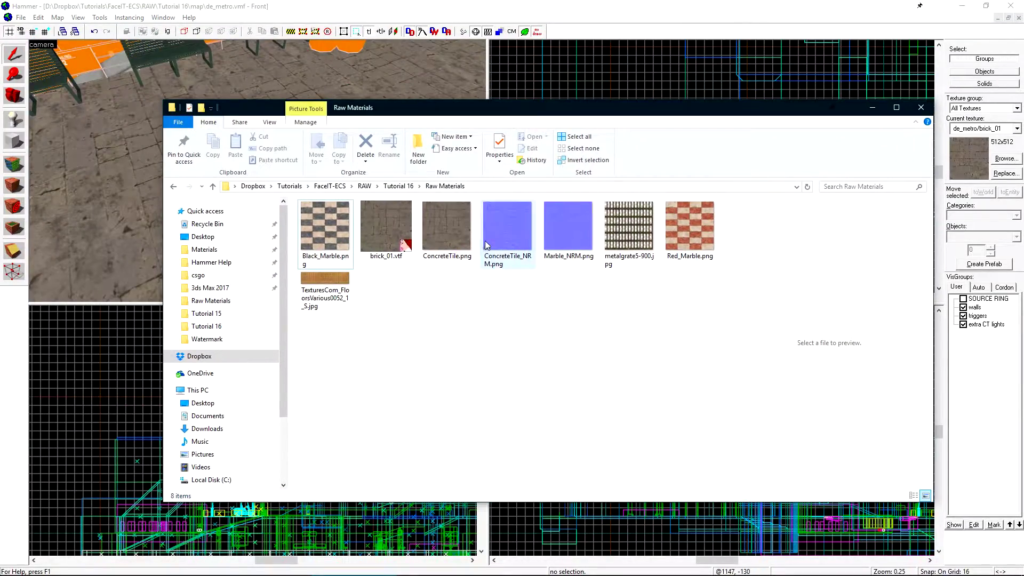
Open the ConcreteTile_NRM.png normal map from the Raw Materials folder and examine its surface detail.
{"action": "left_click", "coordinate": [484, 241]}
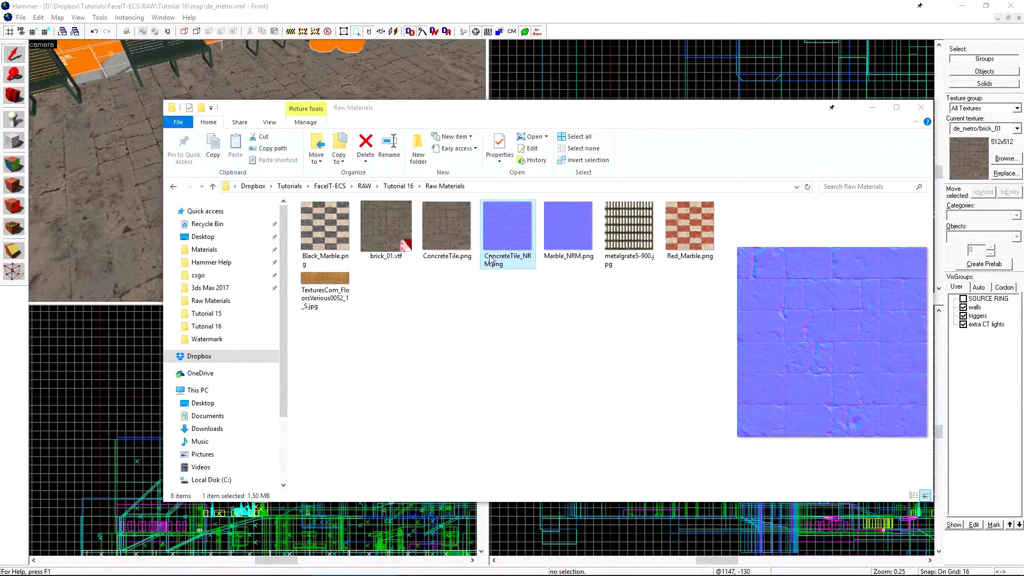
{"action": "double_click", "coordinate": [492, 260]}
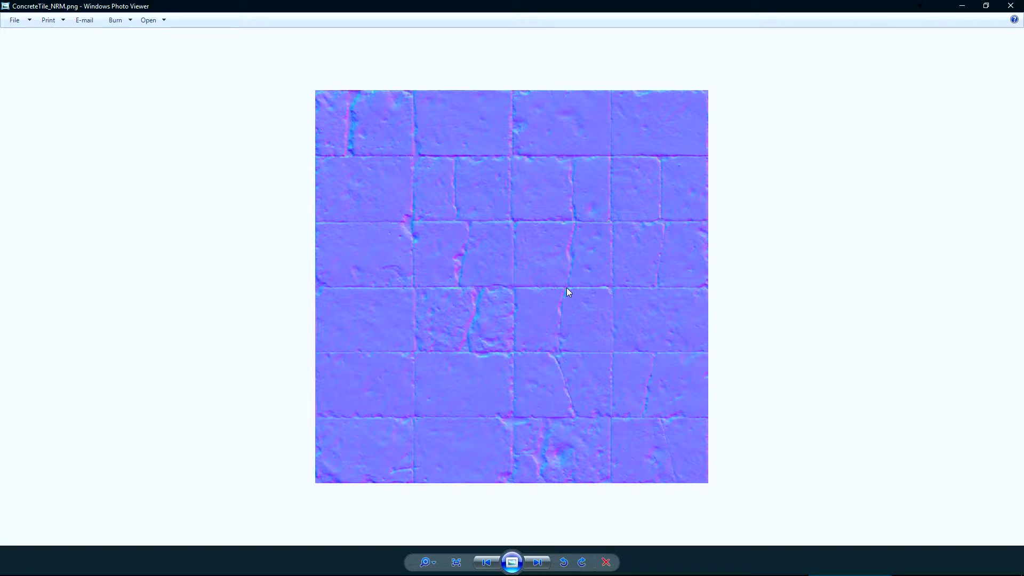
{"action": "scroll", "coordinate": [545, 284], "scroll_direction": "down", "scroll_amount": 2}
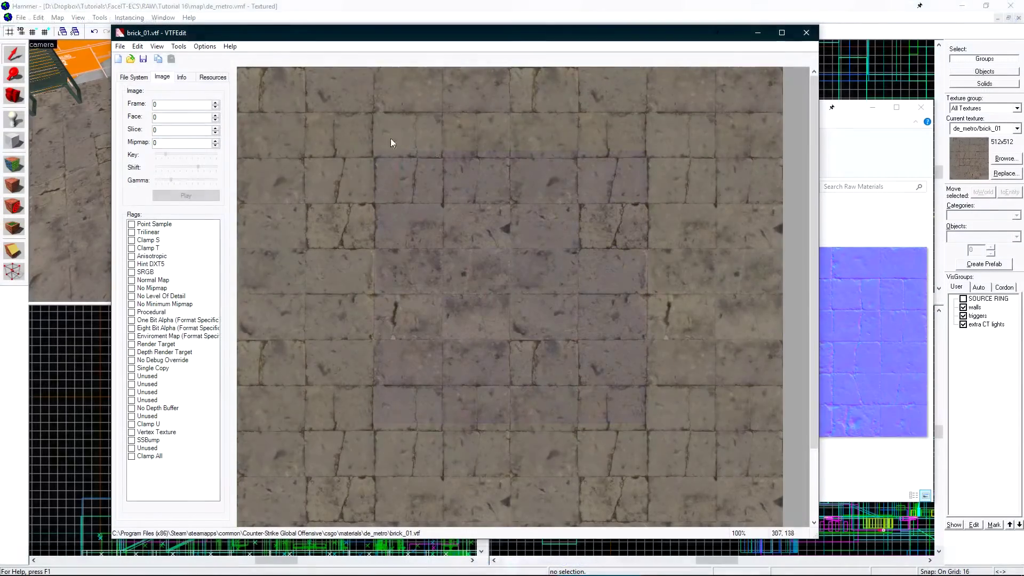
Switch to VTFEdit and import ConcreteTile_NRM.png from the Tutorial 16 Raw Materials folder with the default VTF options.
{"action": "left_click", "coordinate": [120, 46]}
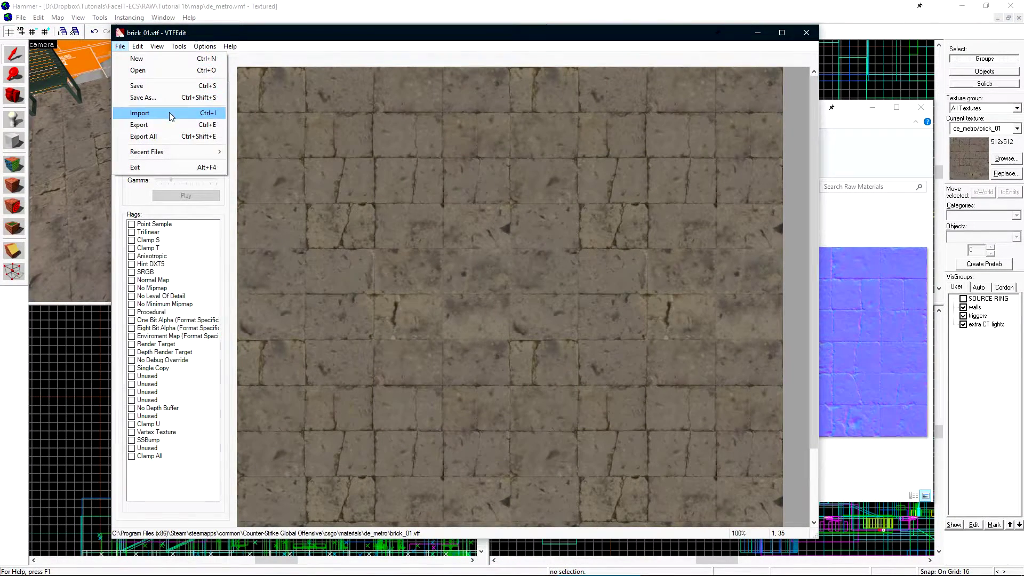
{"action": "left_click", "coordinate": [140, 112]}
{"action": "left_click", "coordinate": [584, 82]}
{"action": "type", "text": "D:\\Dropbox\\Tutorials\\FaceIT-ECS\\RAW\\Tutorial 16\\Raw Materials"}
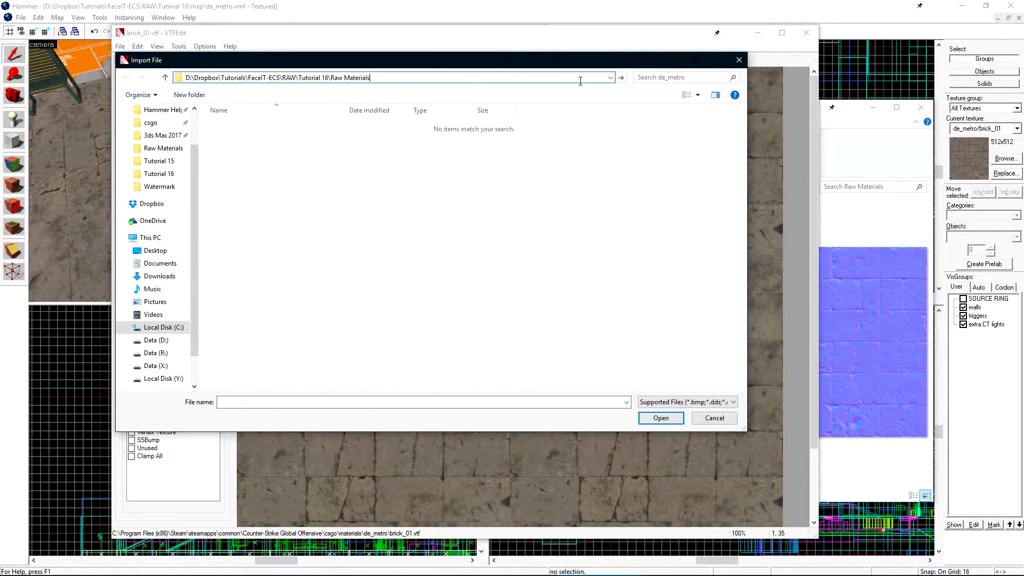
{"action": "key", "text": "Return"}
{"action": "left_click", "coordinate": [350, 147]}
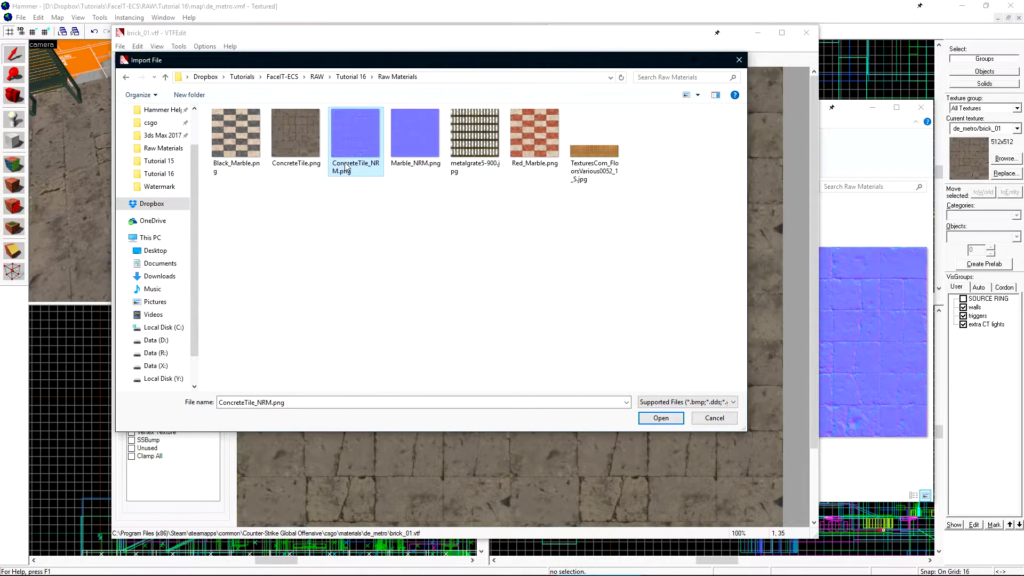
{"action": "left_click", "coordinate": [664, 418]}
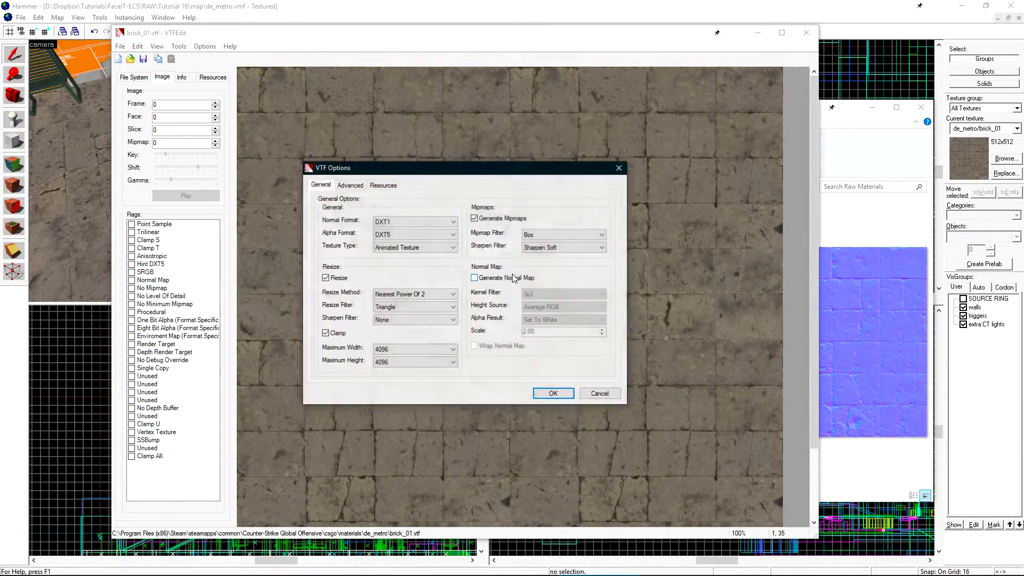
{"action": "left_click", "coordinate": [555, 394]}
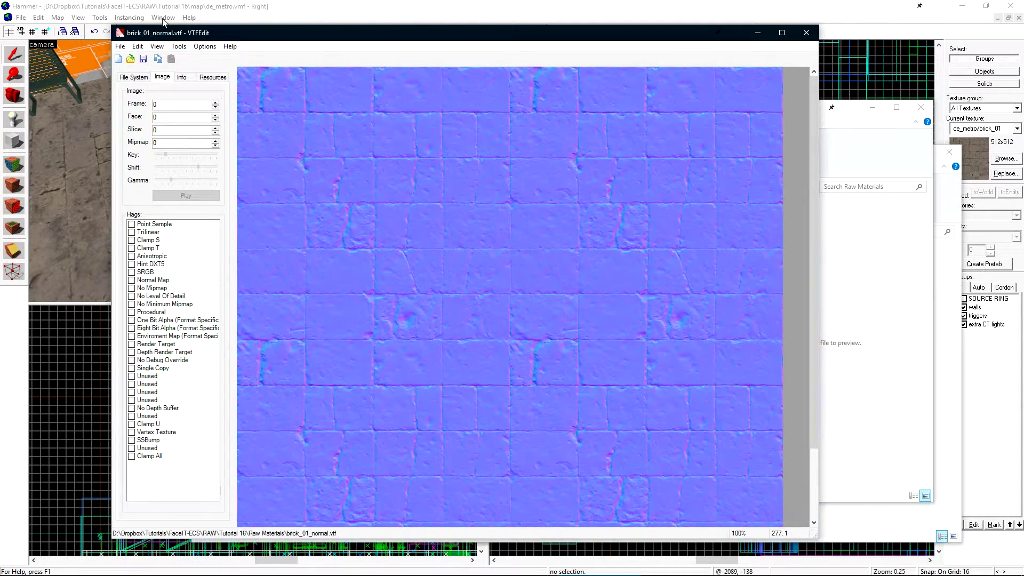
Start saving the normal map under a new location, using the game's csgo\materials\de_metro folder as destination.
{"action": "left_click", "coordinate": [120, 47]}
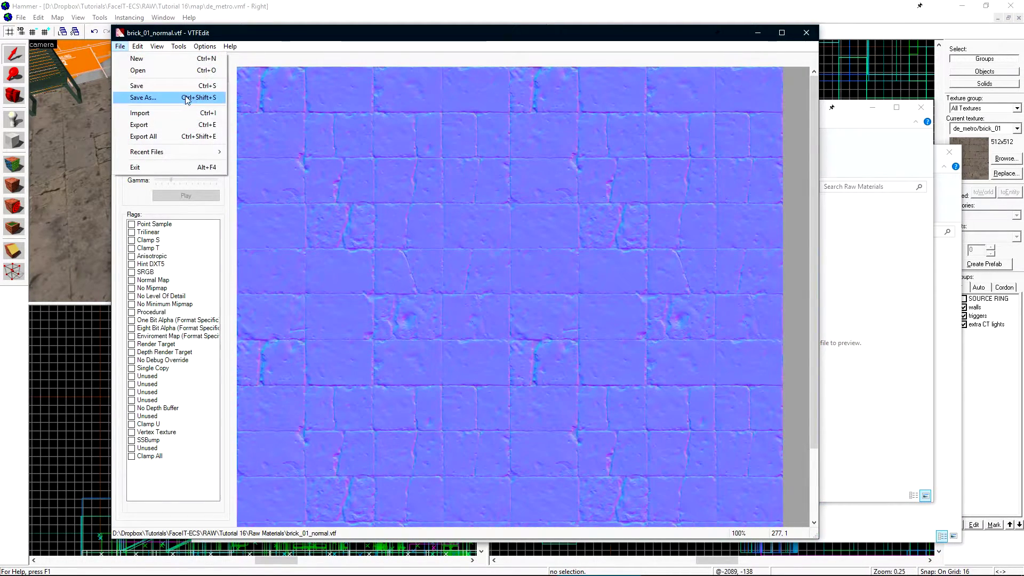
{"action": "left_click", "coordinate": [184, 95]}
{"action": "left_click", "coordinate": [950, 256]}
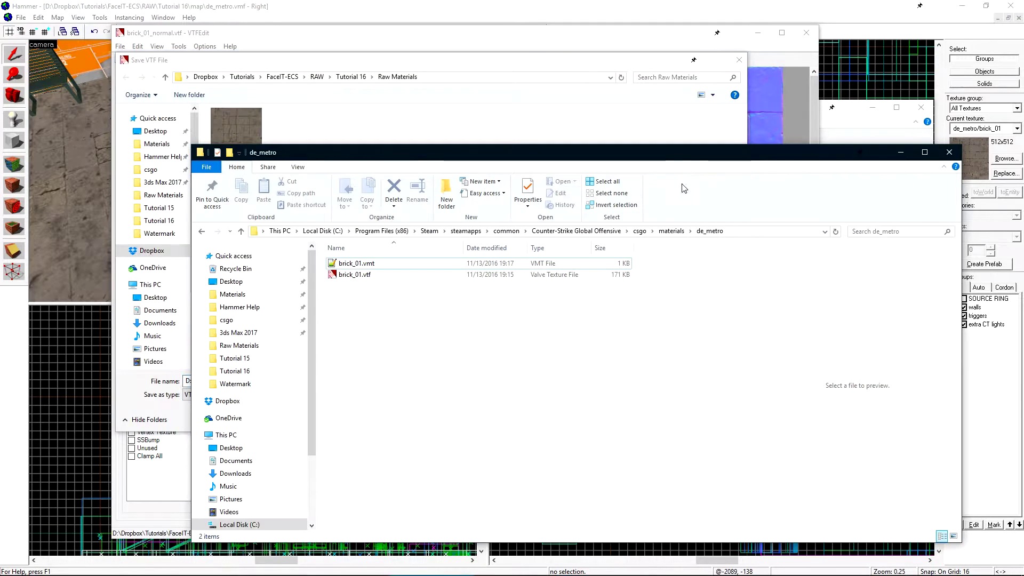
{"action": "left_click", "coordinate": [761, 233]}
{"action": "key", "text": "ctrl+c"}
{"action": "left_click", "coordinate": [462, 77]}
{"action": "key", "text": "ctrl+v"}
{"action": "key", "text": "Return"}
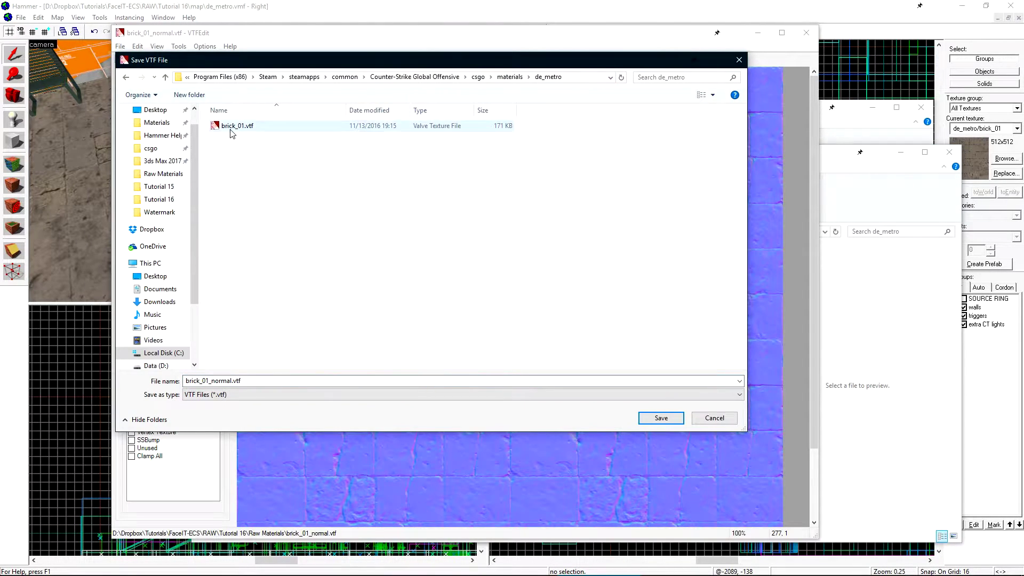
Name the normal map texture brick_01_normal and save it beside brick_01.vtf.
{"action": "left_click", "coordinate": [237, 125]}
{"action": "double_click", "coordinate": [209, 382]}
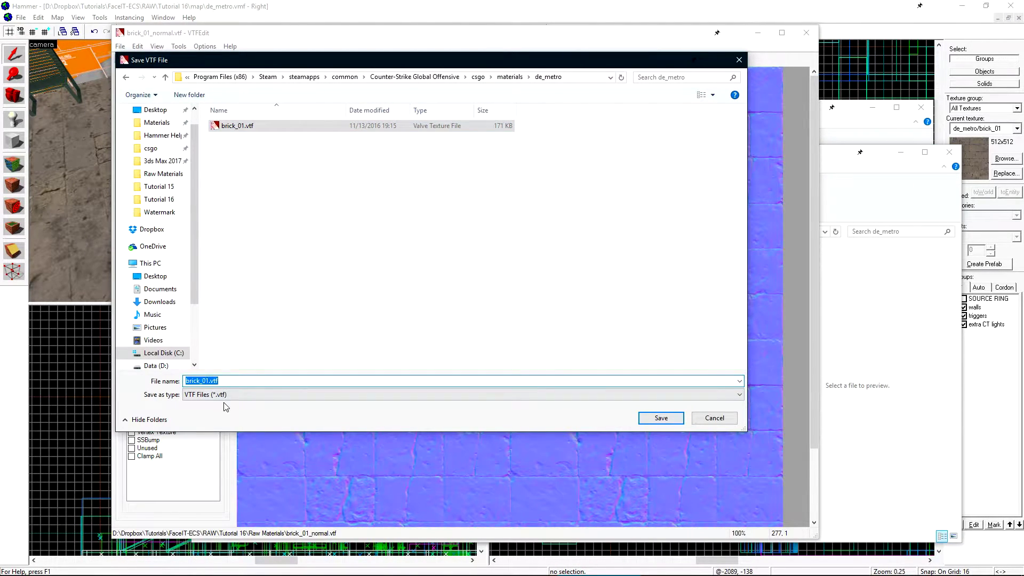
{"action": "type", "text": "_"}
{"action": "type", "text": "normal"}
{"action": "key", "text": "Return"}
Switch to the de_metro materials folder, duplicate brick_01.vmt and name the copy brick_01_bumped.vmt.
{"action": "key", "text": "alt+Tab"}
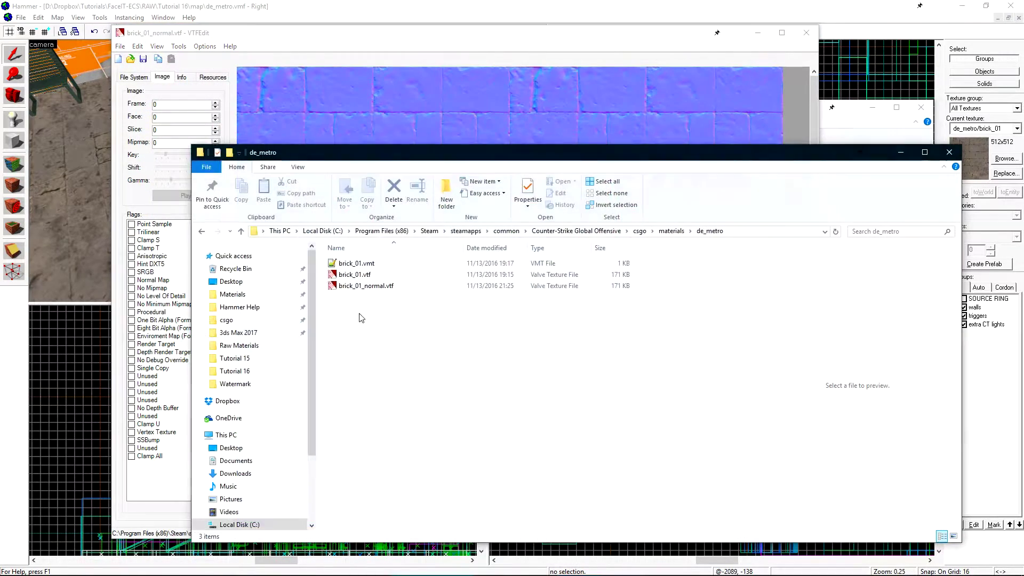
{"action": "left_click", "coordinate": [382, 264]}
{"action": "left_click_drag", "start_coordinate": [560, 341], "coordinate": [362, 260]}
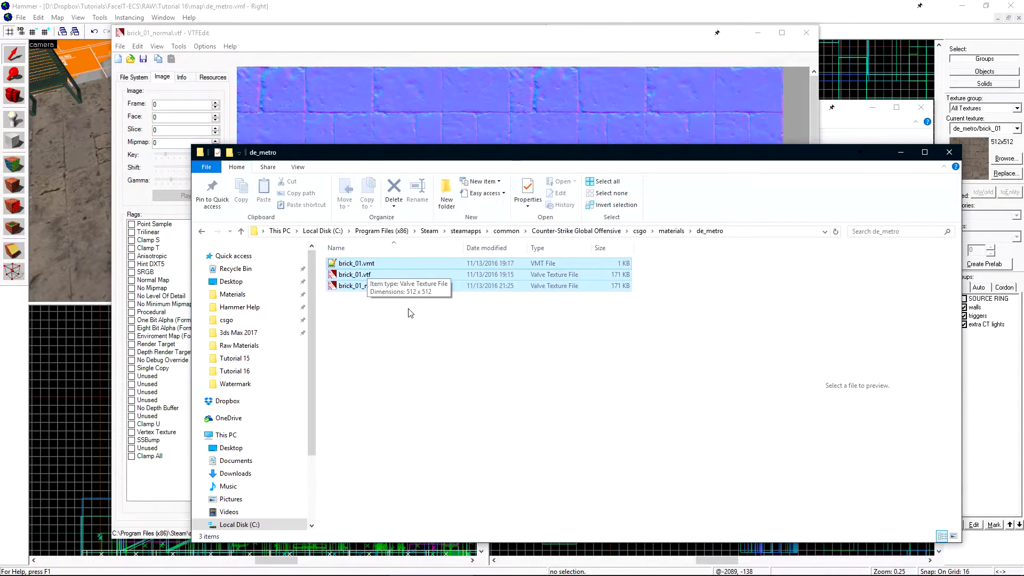
{"action": "left_click", "coordinate": [408, 309]}
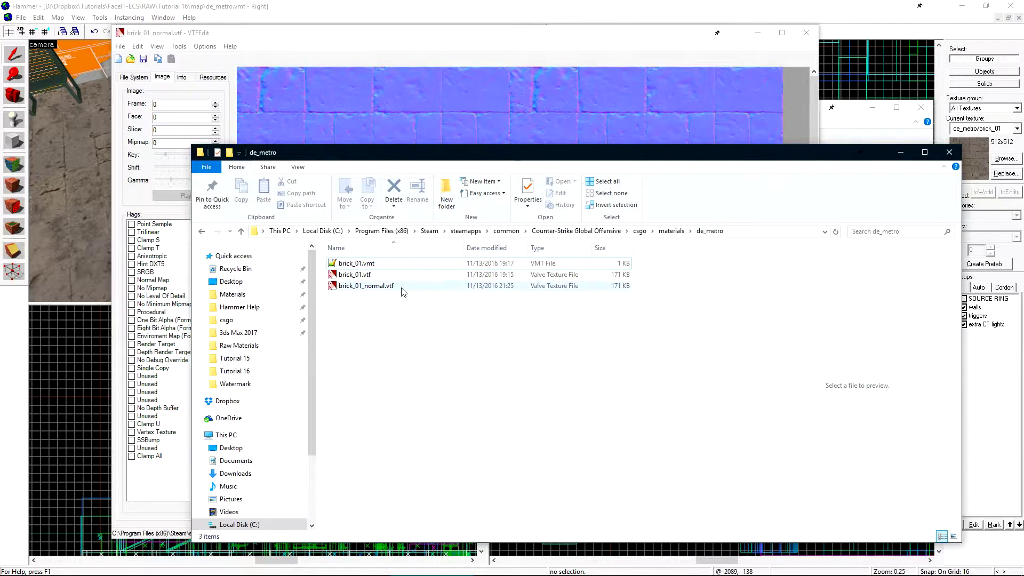
{"action": "left_click", "coordinate": [373, 263]}
{"action": "key", "text": "ctrl+c"}
{"action": "key", "text": "ctrl+v"}
{"action": "key", "text": "F2"}
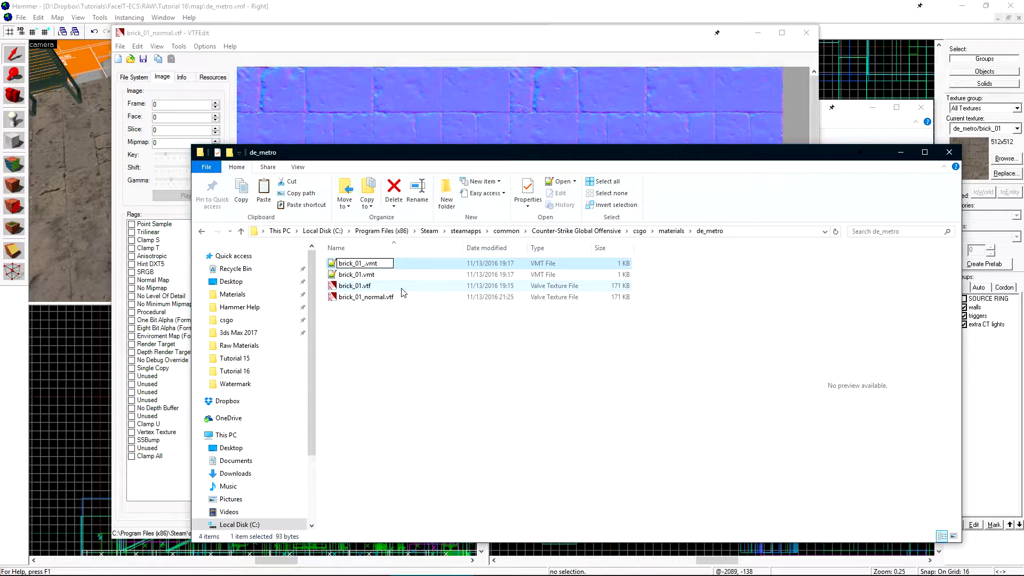
{"action": "key", "text": "Return"}
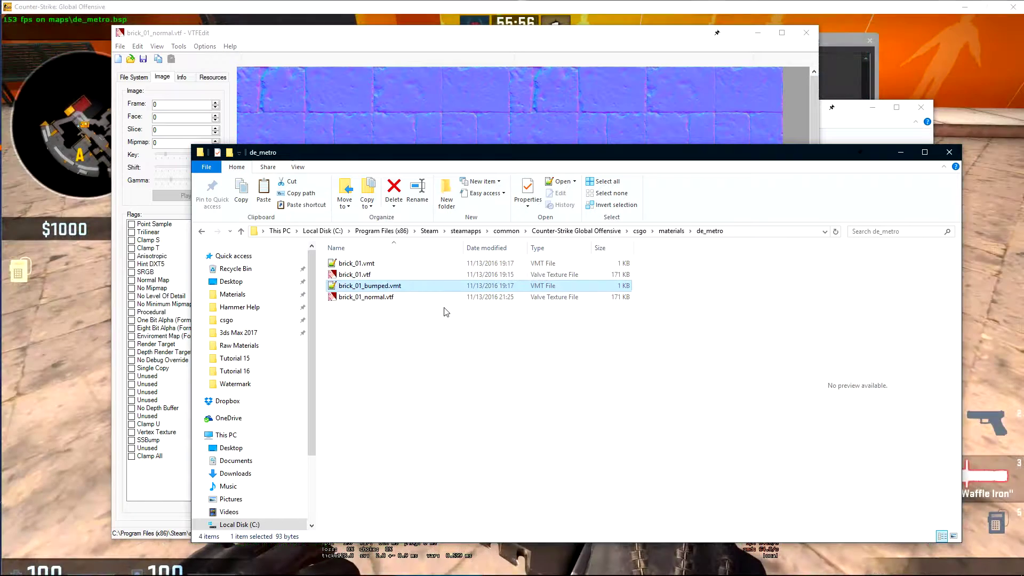
Open brick_01_bumped.vmt in Notepad++ and add a "$bumpmap" parameter line below "$surfaceprop".
{"action": "double_click", "coordinate": [442, 289]}
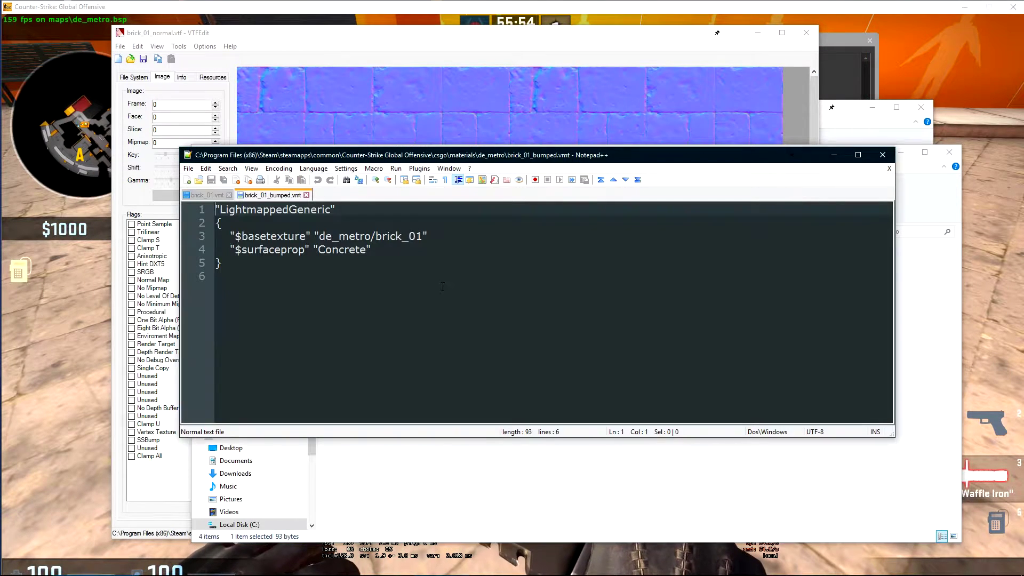
{"action": "left_click", "coordinate": [404, 246]}
{"action": "key", "text": "Return"}
{"action": "type", "text": "\"$bumpmap"}
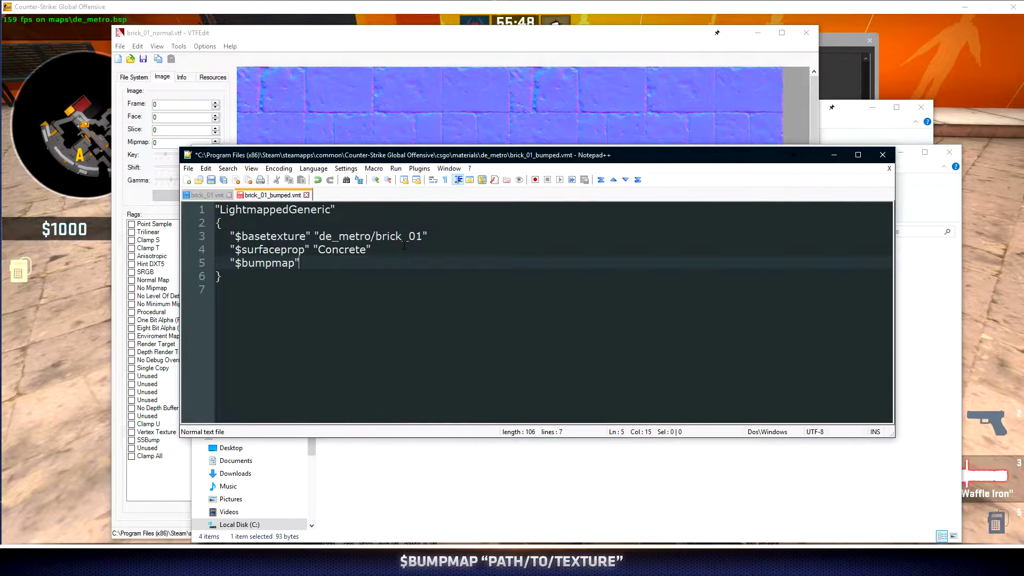
Copy the base texture path into the "$bumpmap" value so that it reads "de_metro/brick_01_.
{"action": "left_click_drag", "start_coordinate": [319, 236], "coordinate": [422, 236]}
{"action": "key", "text": "ctrl+c"}
{"action": "left_click", "coordinate": [363, 262]}
{"action": "key", "text": "ctrl+v"}
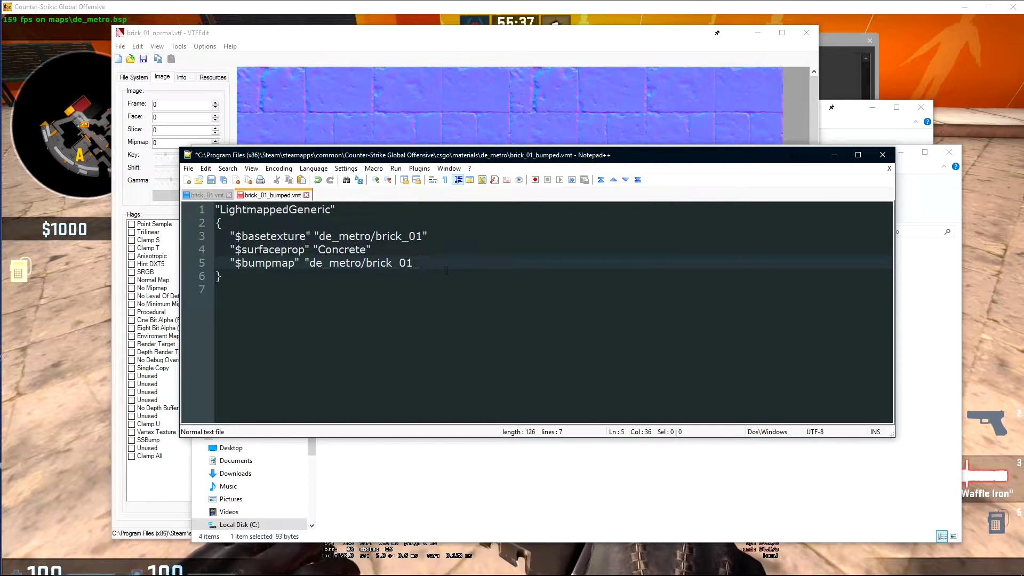
{"action": "left_click_drag", "start_coordinate": [447, 271], "coordinate": [216, 208]}
{"action": "left_click", "coordinate": [499, 244]}
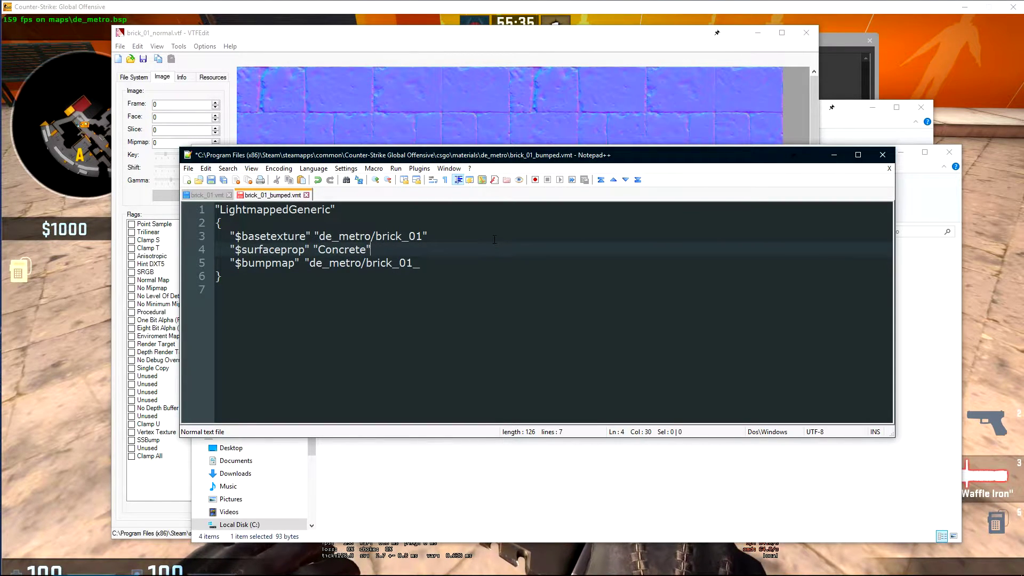
{"action": "left_click_drag", "start_coordinate": [315, 236], "coordinate": [432, 235]}
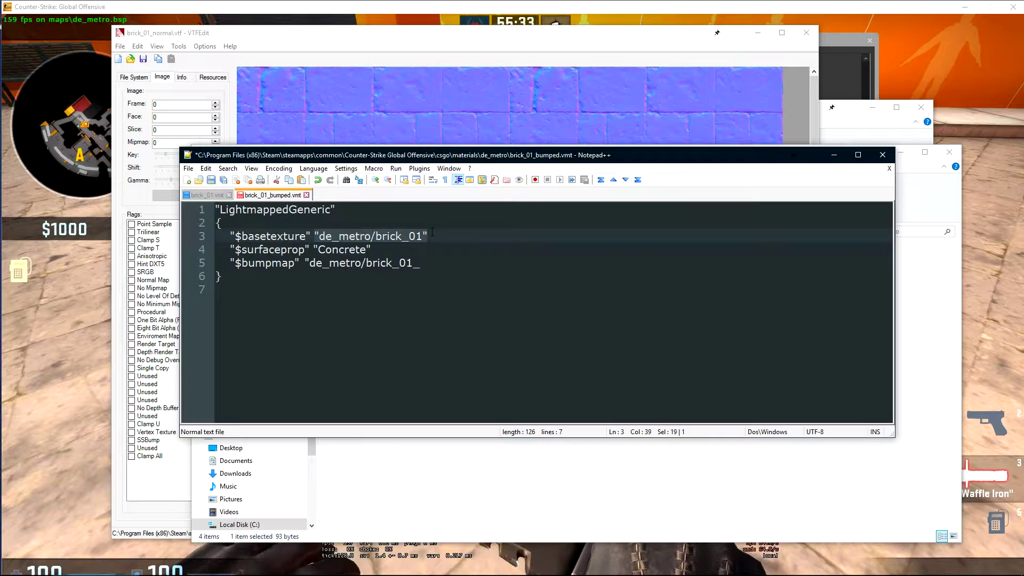
{"action": "left_click", "coordinate": [334, 248]}
{"action": "left_click_drag", "start_coordinate": [235, 263], "coordinate": [433, 263]}
Complete the "$bumpmap" path with normal so that it points to de_metro/brick_01_normal.
{"action": "left_click", "coordinate": [438, 267]}
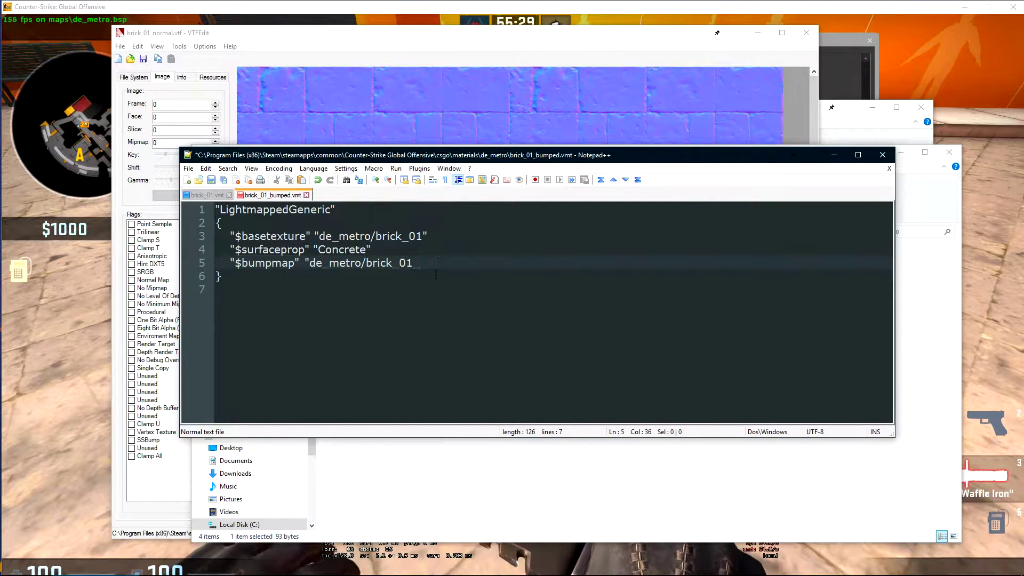
{"action": "type", "text": "normal"}
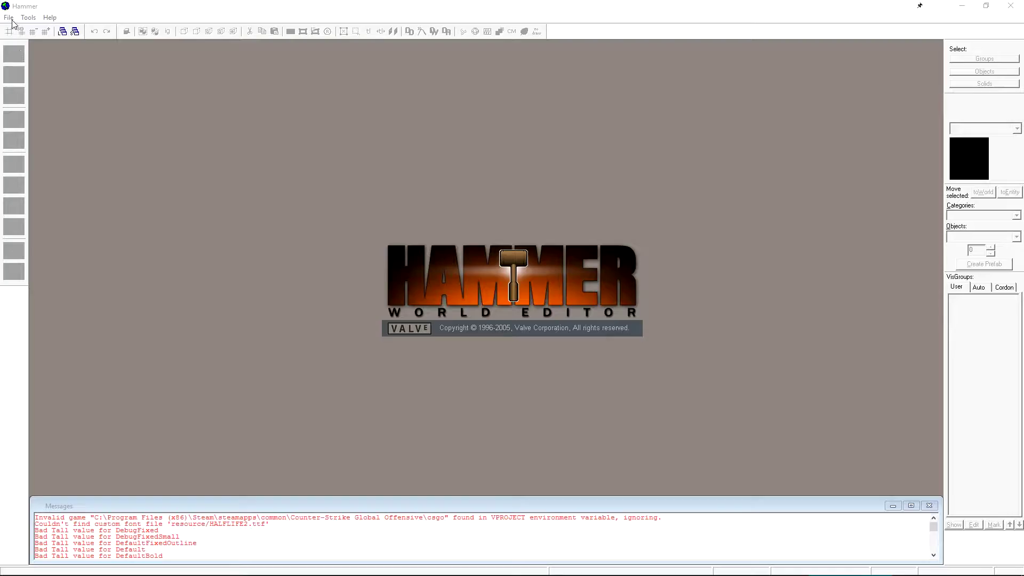
Switch to Hammer, pick the material de_metro/brick_01_bumped for the map's brick ground and run the map.
{"action": "left_click", "coordinate": [8, 18]}
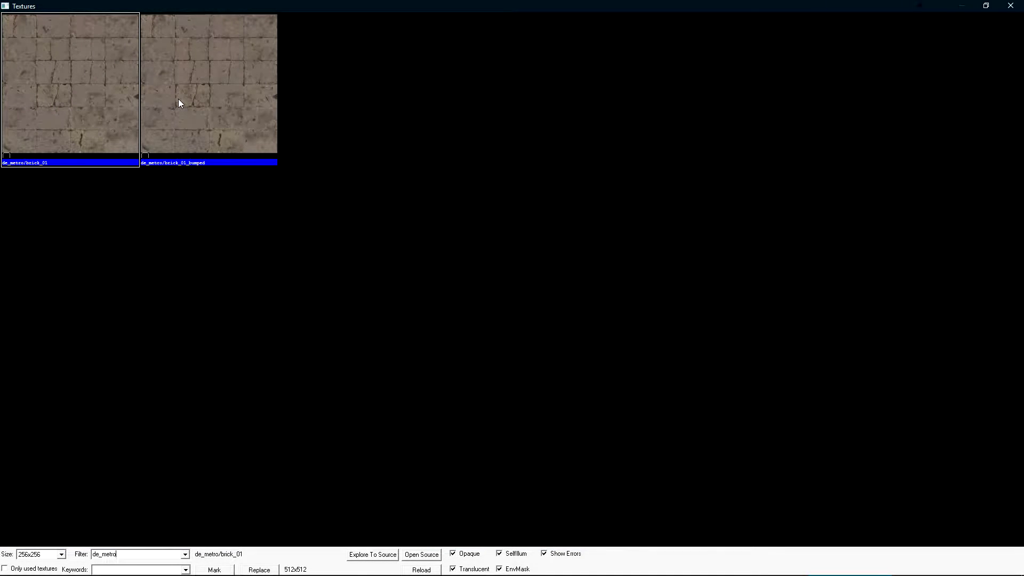
{"action": "left_click", "coordinate": [193, 168]}
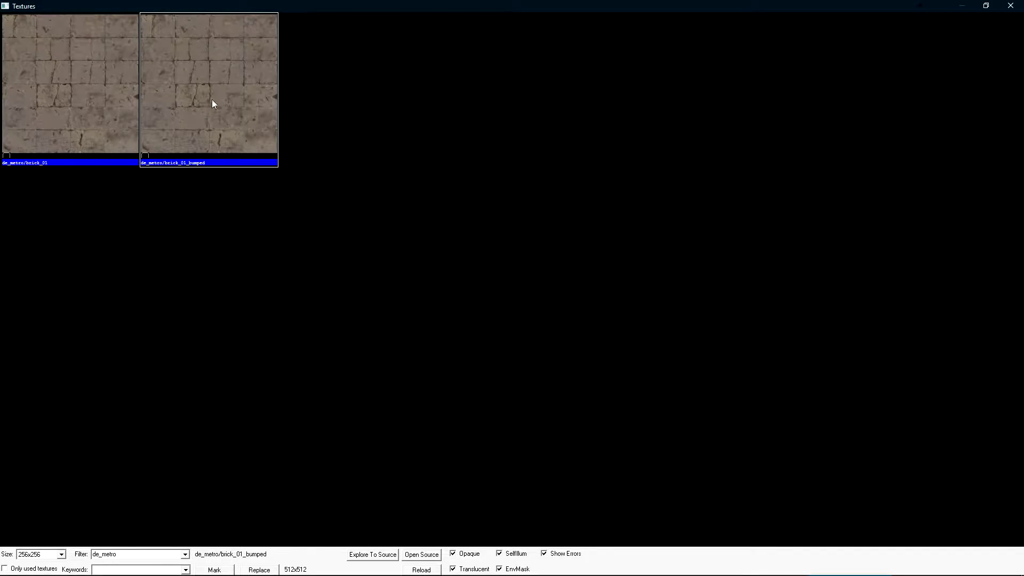
{"action": "double_click", "coordinate": [198, 72]}
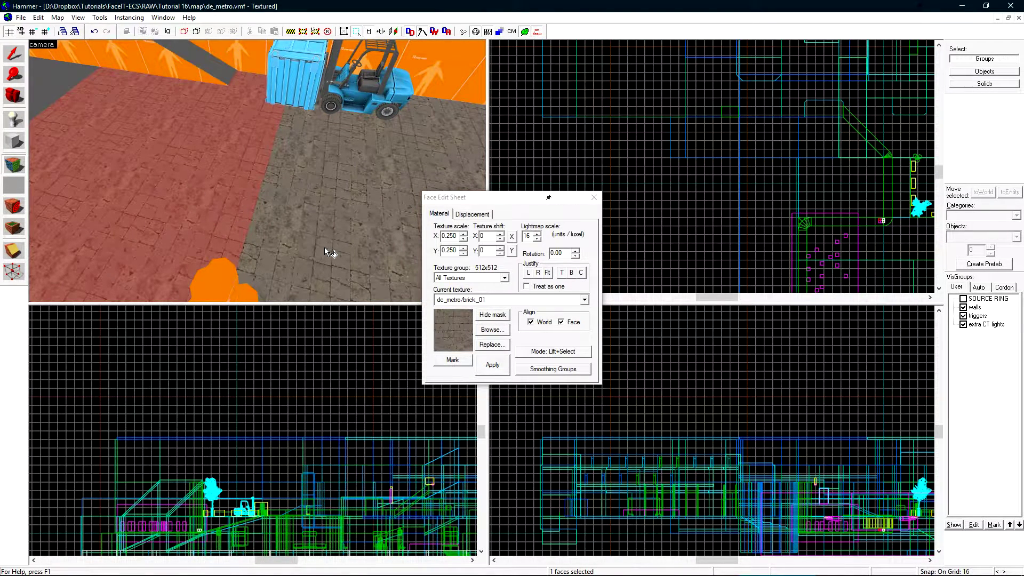
{"action": "key", "text": "F9"}
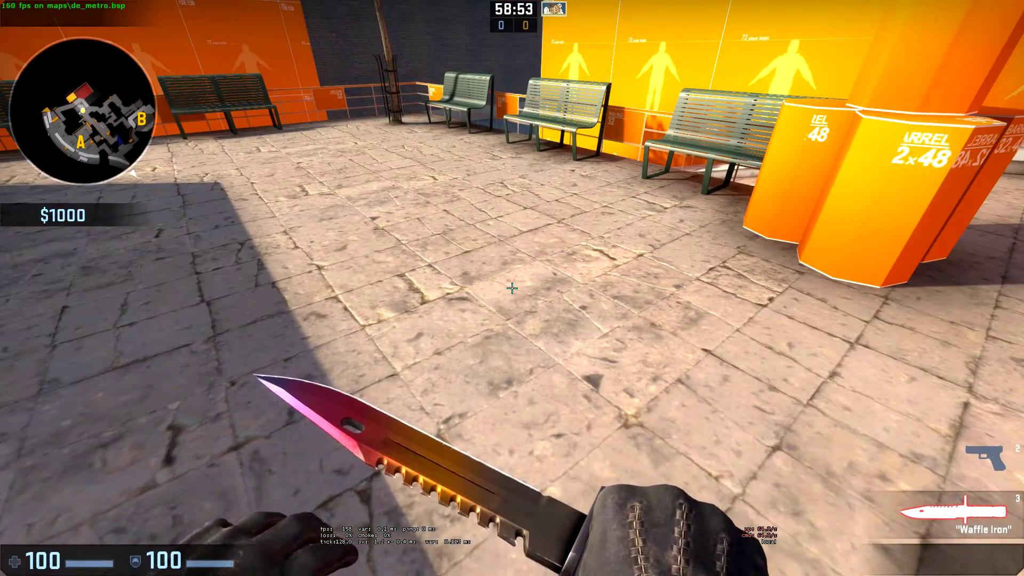
Run mat_fullbright 2 in the game console and close the console to examine the ground's bump lighting.
{"action": "key", "text": "grave"}
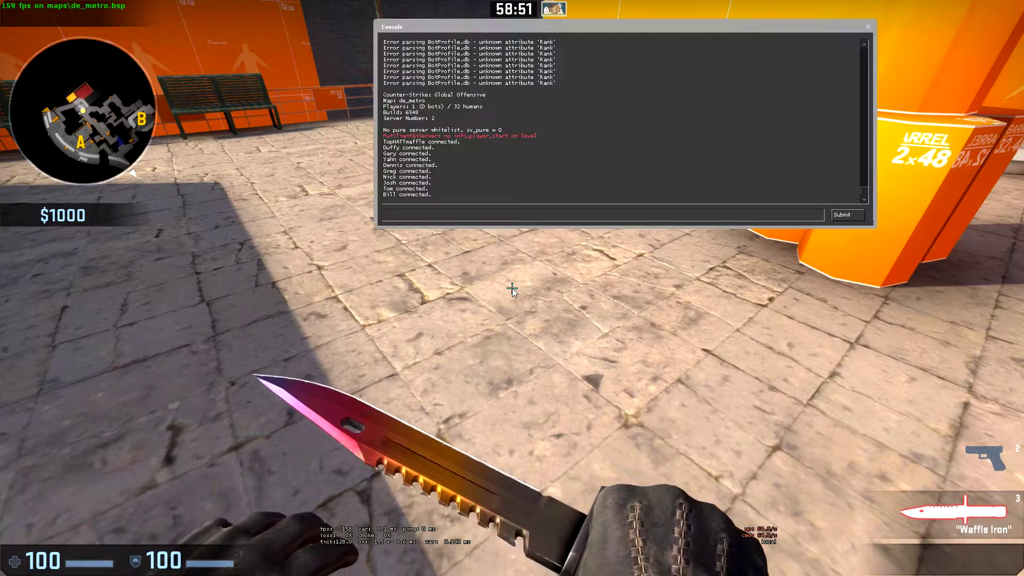
{"action": "type", "text": "mat_fullbright 2"}
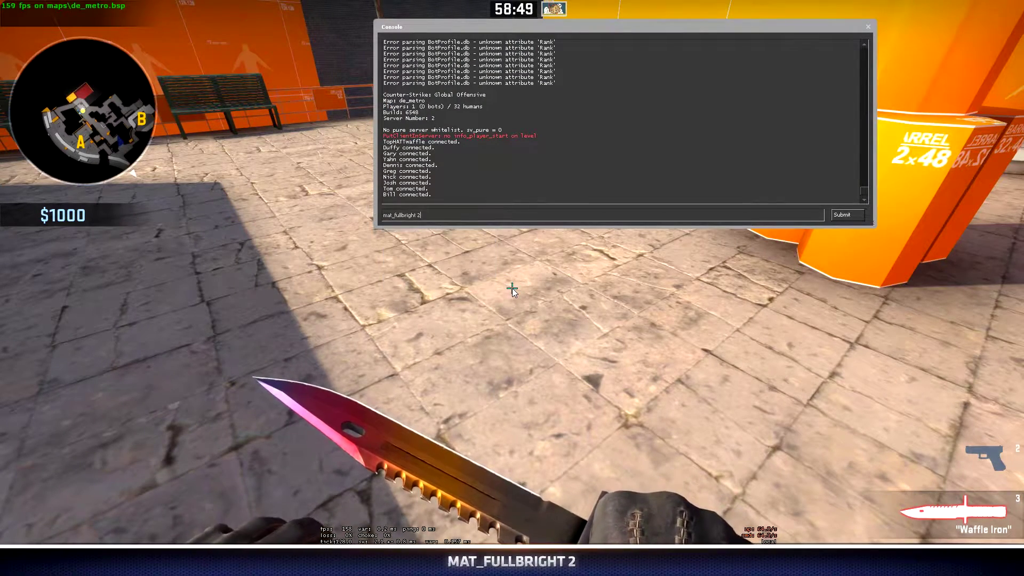
{"action": "key", "text": "Return"}
{"action": "key", "text": "grave"}
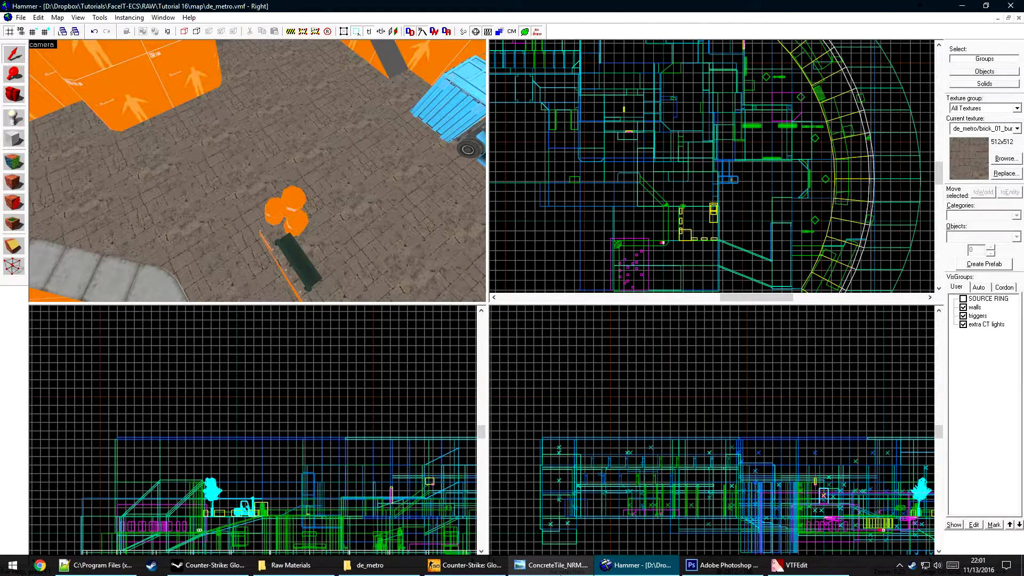
Switch to VTFEdit, import metalgrate5-900.png with the default VTF options and turn off the transparency mask display.
{"action": "left_click", "coordinate": [792, 565]}
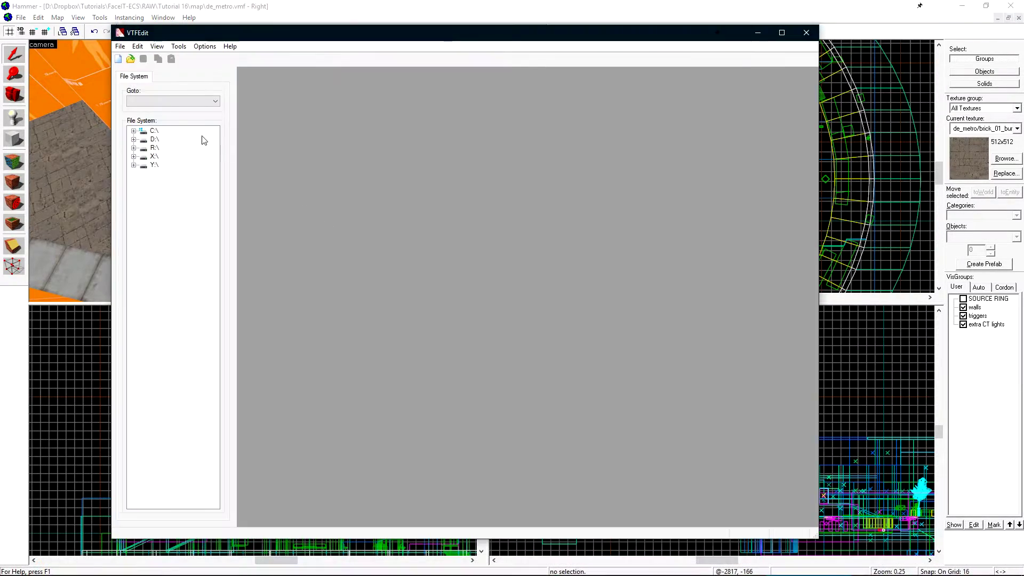
{"action": "left_click", "coordinate": [120, 47]}
{"action": "left_click", "coordinate": [140, 112]}
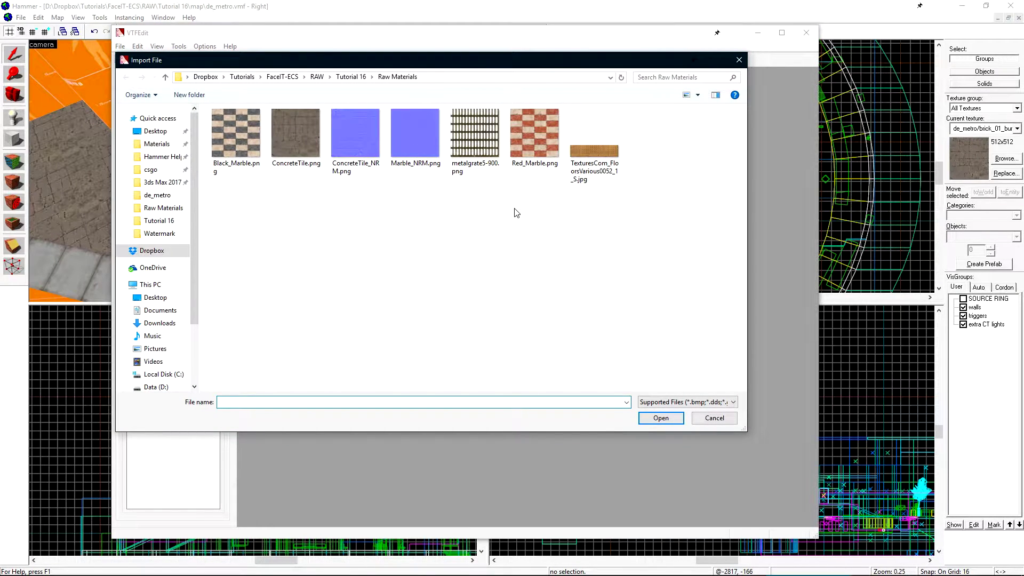
{"action": "double_click", "coordinate": [489, 159]}
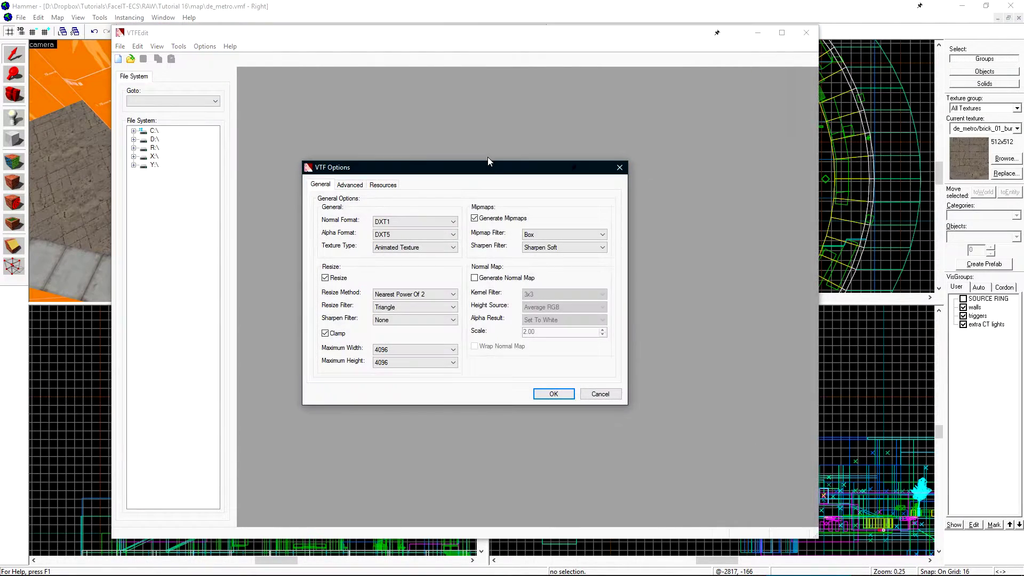
{"action": "left_click", "coordinate": [560, 397]}
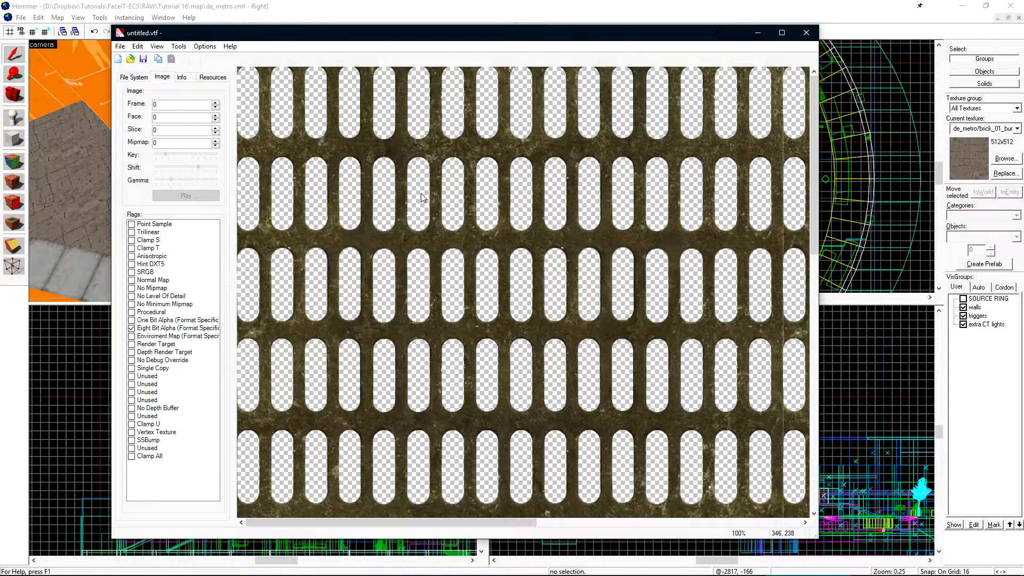
{"action": "left_click", "coordinate": [157, 47]}
{"action": "left_click", "coordinate": [182, 71]}
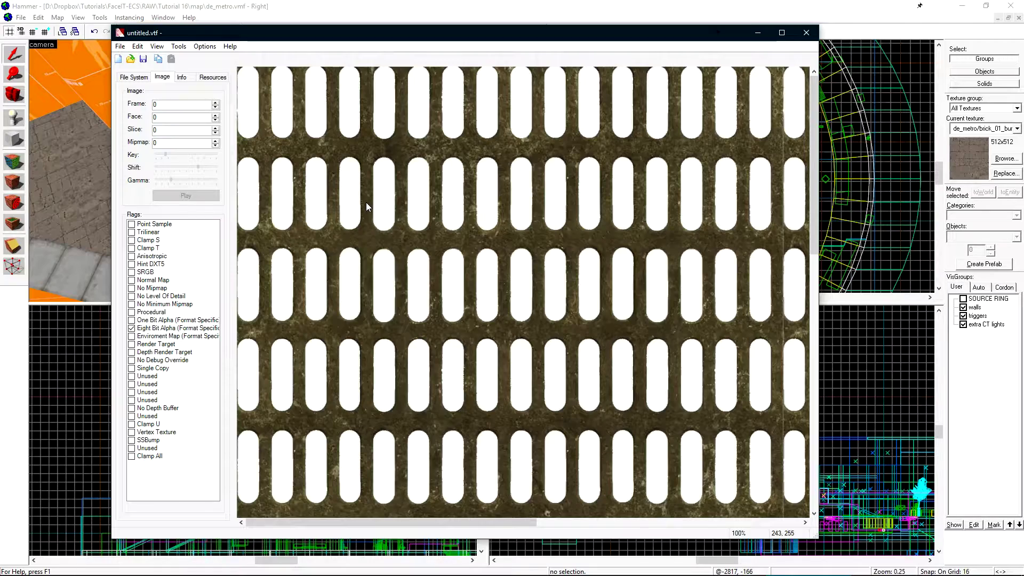
Minimize VTFEdit and open metalgrate5-900.png from the Raw Materials folder in Photoshop.
{"action": "left_click", "coordinate": [757, 34]}
{"action": "left_click", "coordinate": [720, 567]}
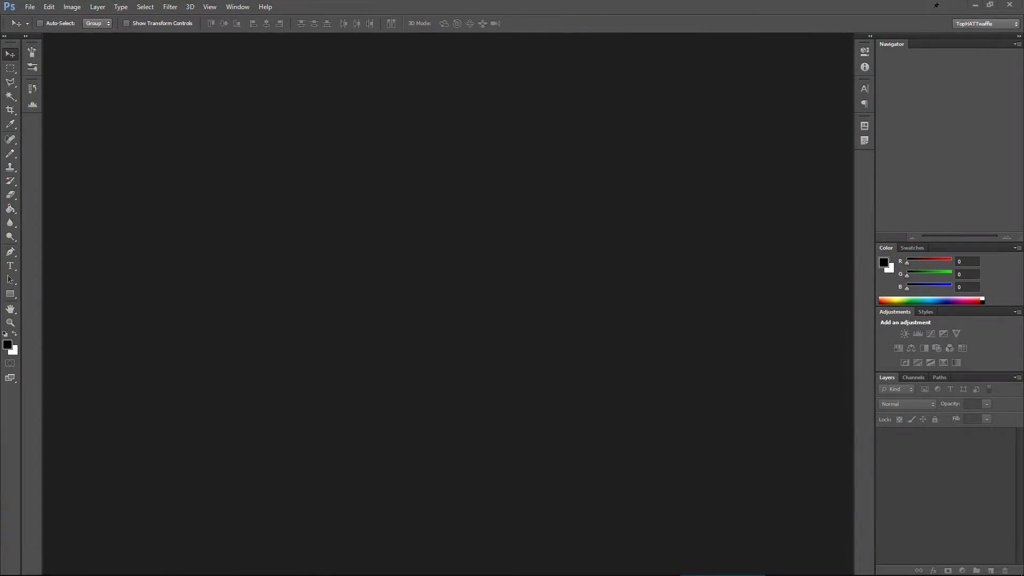
{"action": "left_click", "coordinate": [290, 566]}
{"action": "left_click_drag", "start_coordinate": [623, 244], "coordinate": [455, 72]}
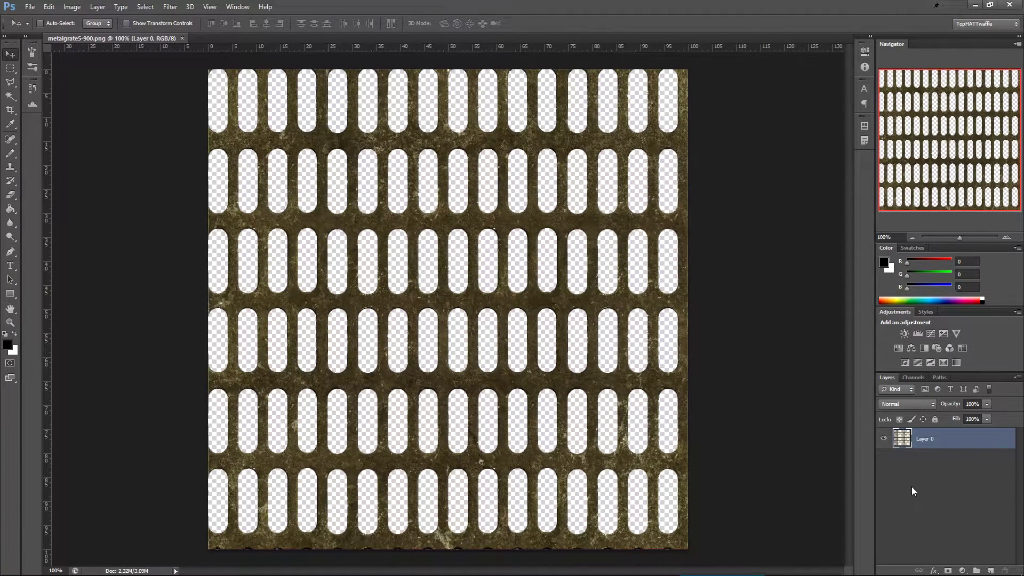
Add an alpha channel filled with white over Layer 0's opaque content, deselect, and display it together with the RGB channels.
{"action": "left_click", "coordinate": [902, 438], "text": "ctrl"}
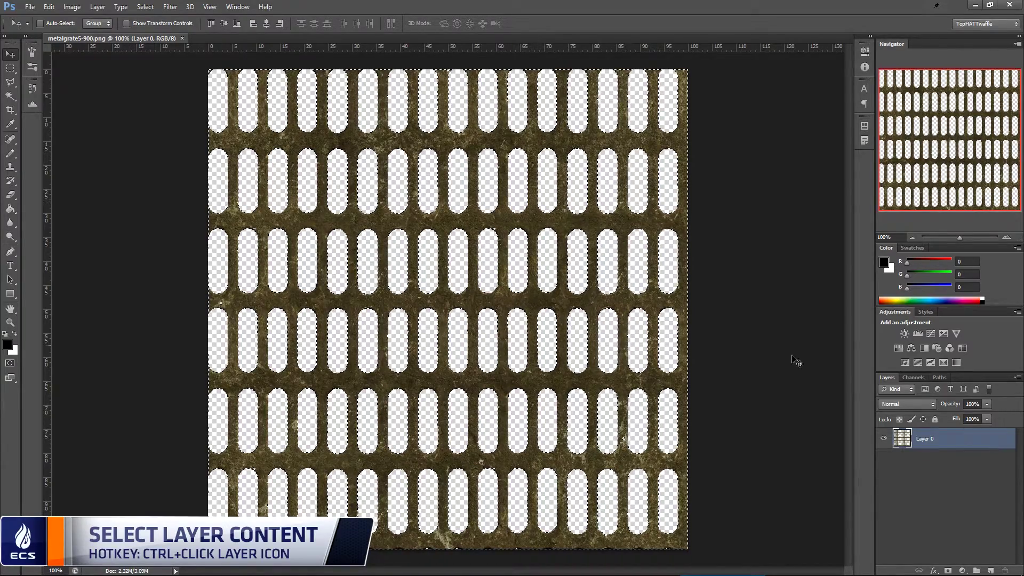
{"action": "left_click", "coordinate": [913, 377]}
{"action": "left_click", "coordinate": [990, 570]}
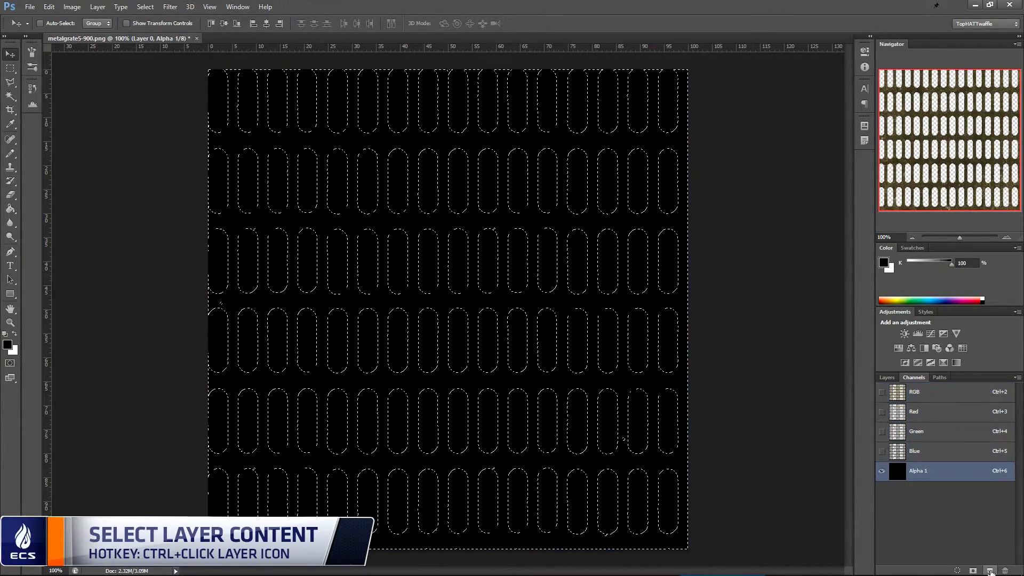
{"action": "key", "text": "ctrl+BackSpace"}
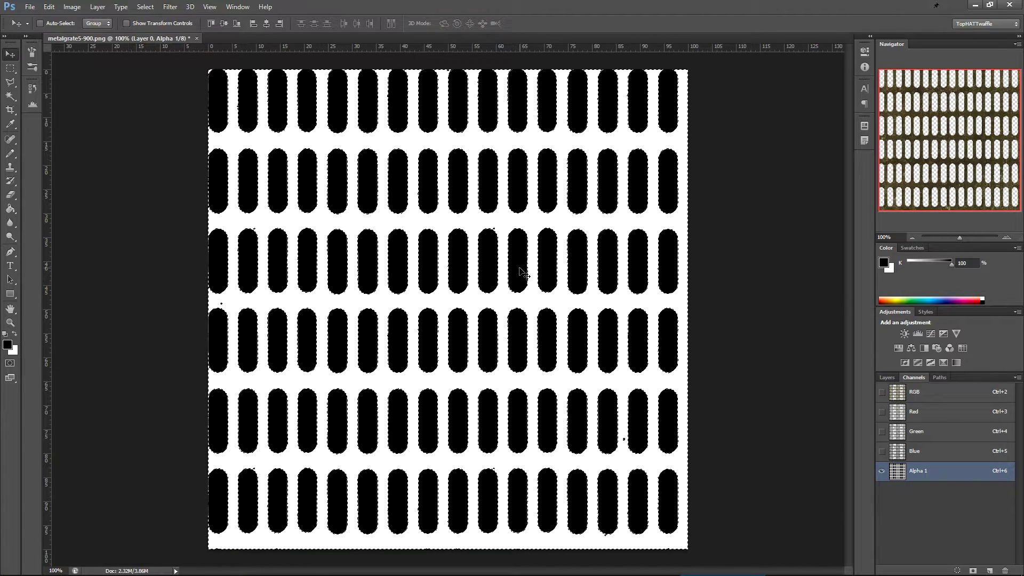
{"action": "key", "text": "ctrl+d"}
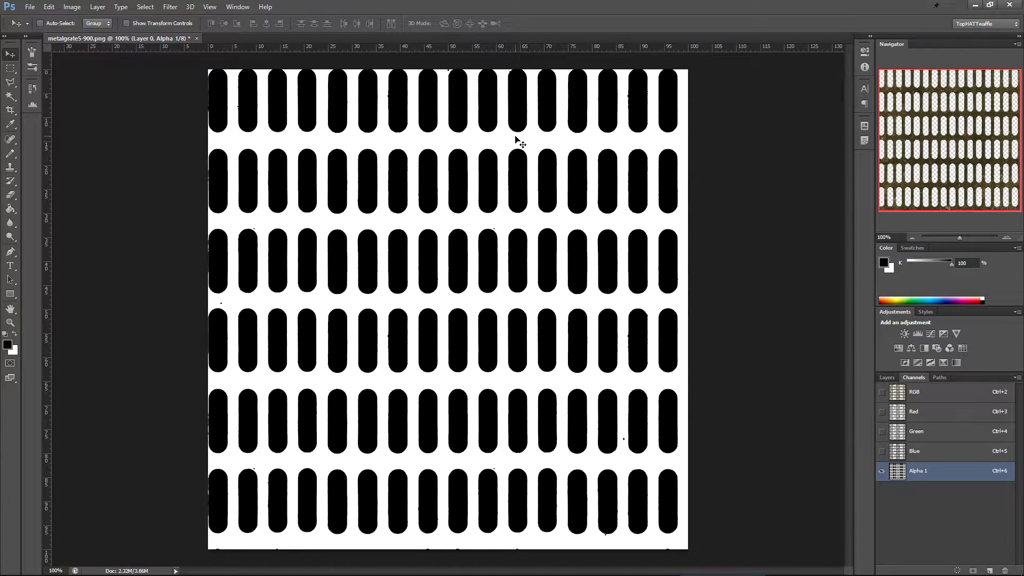
{"action": "left_click", "coordinate": [881, 391]}
{"action": "left_click", "coordinate": [886, 377]}
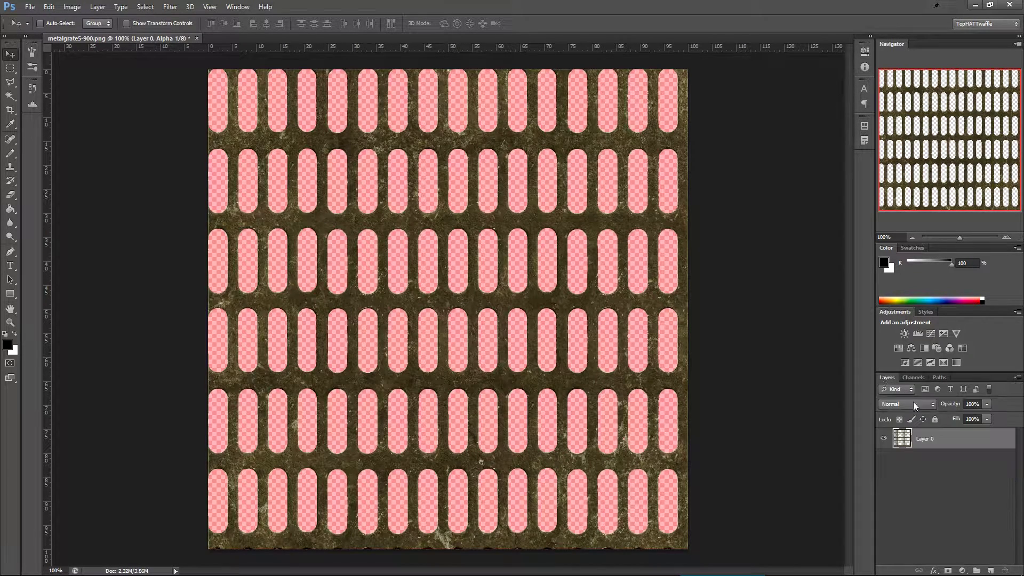
Add a new layer beneath Layer 0 and fill it with a dark brown sampled from the grate's metal.
{"action": "left_click", "coordinate": [985, 568]}
{"action": "left_click_drag", "start_coordinate": [937, 440], "coordinate": [949, 477]}
{"action": "left_click", "coordinate": [10, 123]}
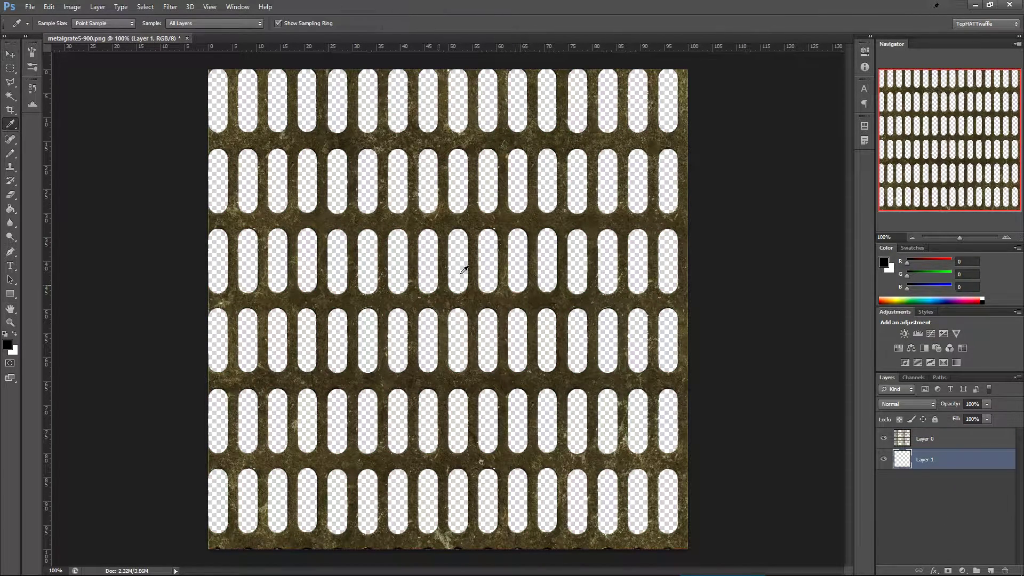
{"action": "left_click", "coordinate": [324, 214]}
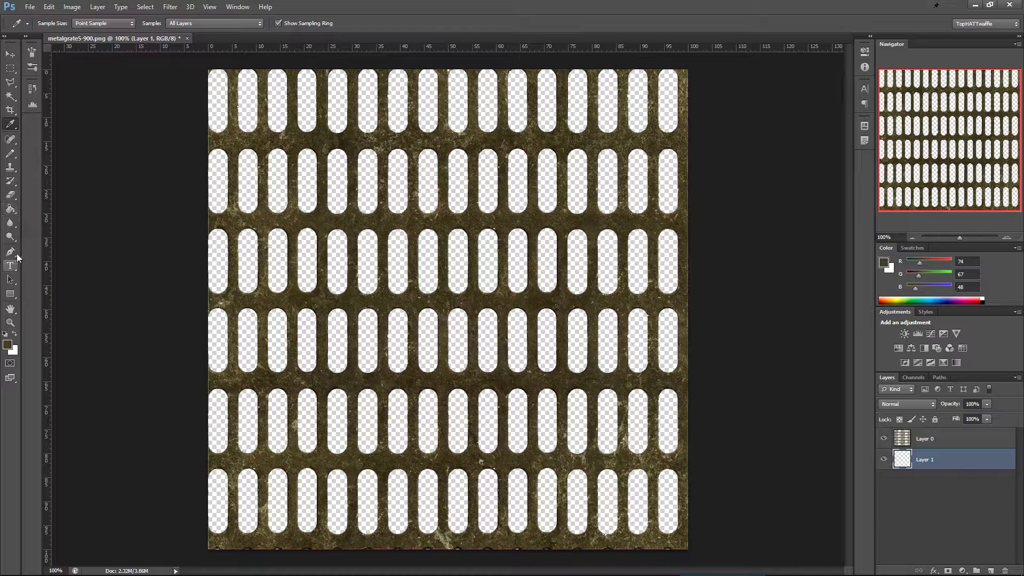
{"action": "left_click", "coordinate": [10, 208]}
{"action": "left_click", "coordinate": [400, 202]}
{"action": "key", "text": "v"}
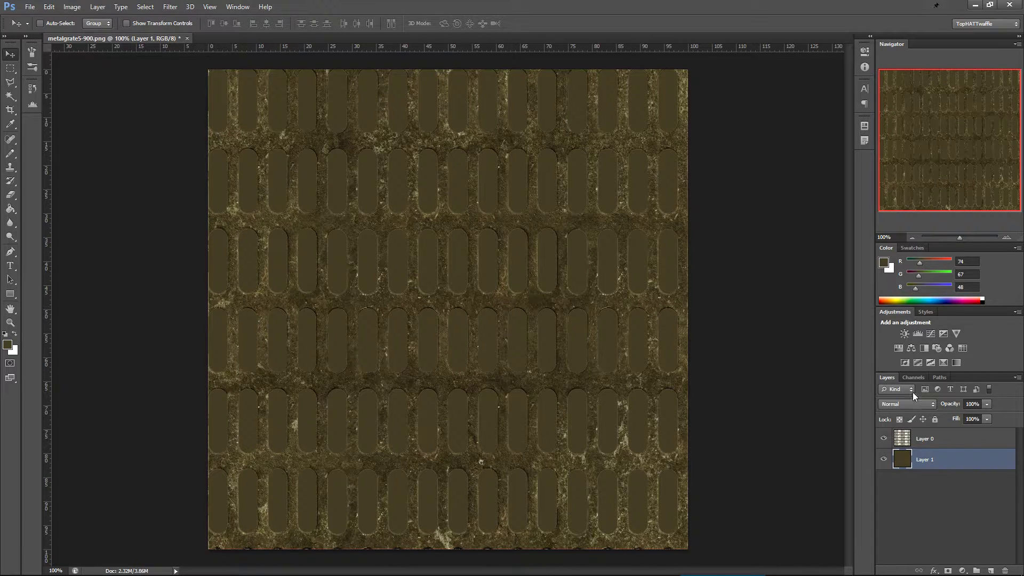
Check the document's channels and save a Targa copy as metalgrate5-900.tga in Raw Materials with alpha channels at 32 bits/pixel.
{"action": "left_click", "coordinate": [913, 377]}
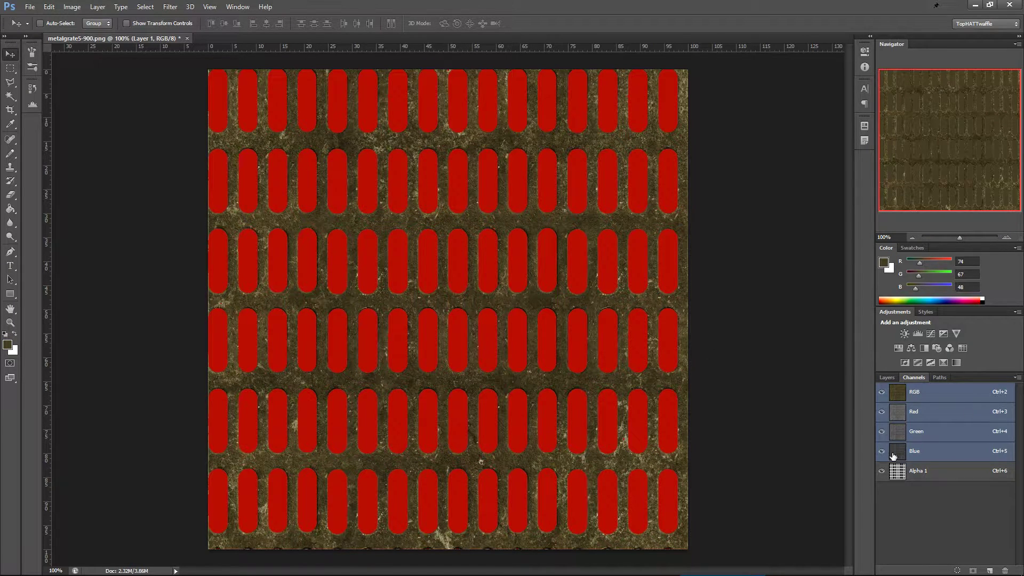
{"action": "left_click", "coordinate": [887, 376]}
{"action": "left_click", "coordinate": [30, 7]}
{"action": "left_click", "coordinate": [76, 134]}
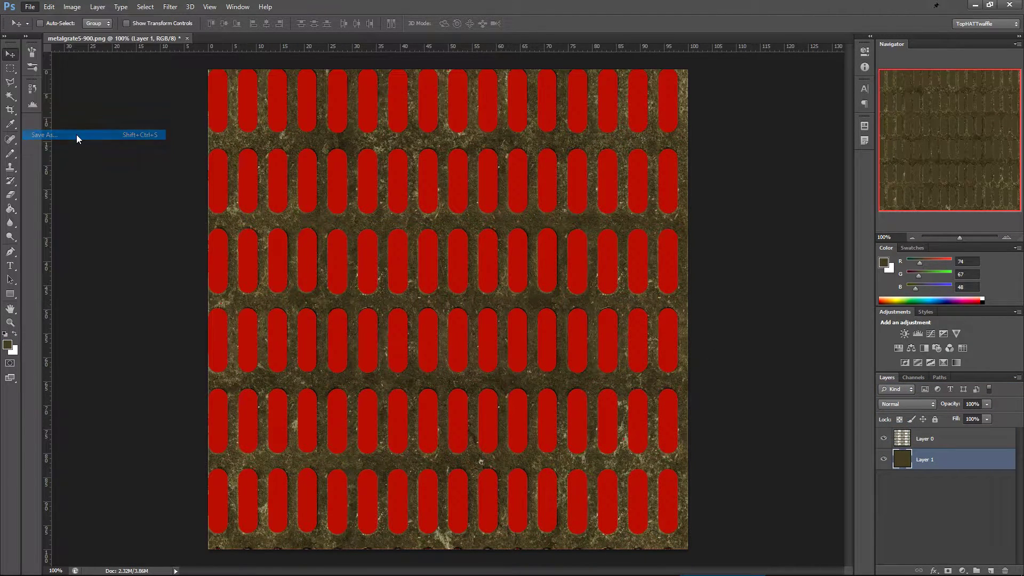
{"action": "left_click", "coordinate": [355, 443]}
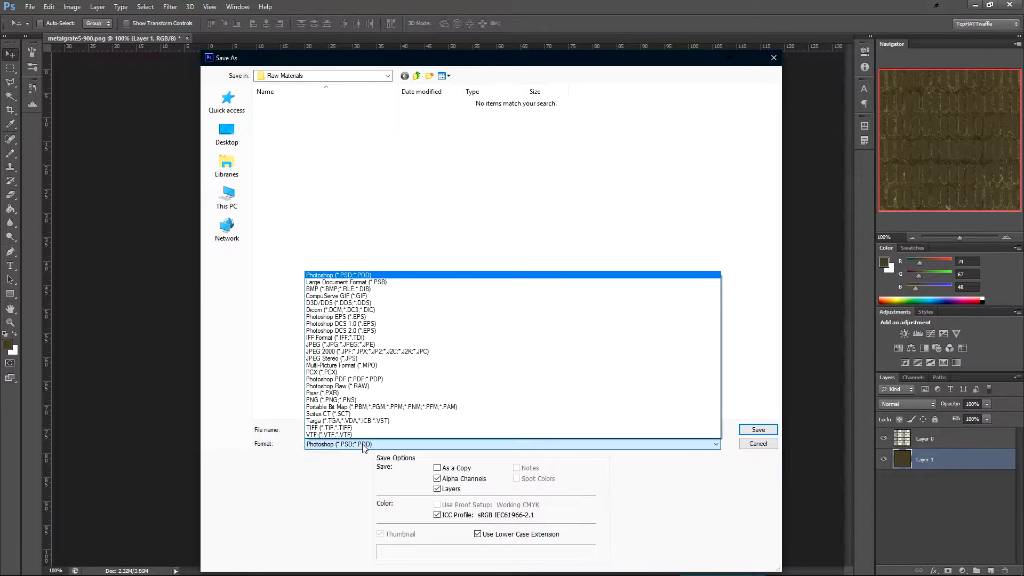
{"action": "left_click", "coordinate": [363, 423]}
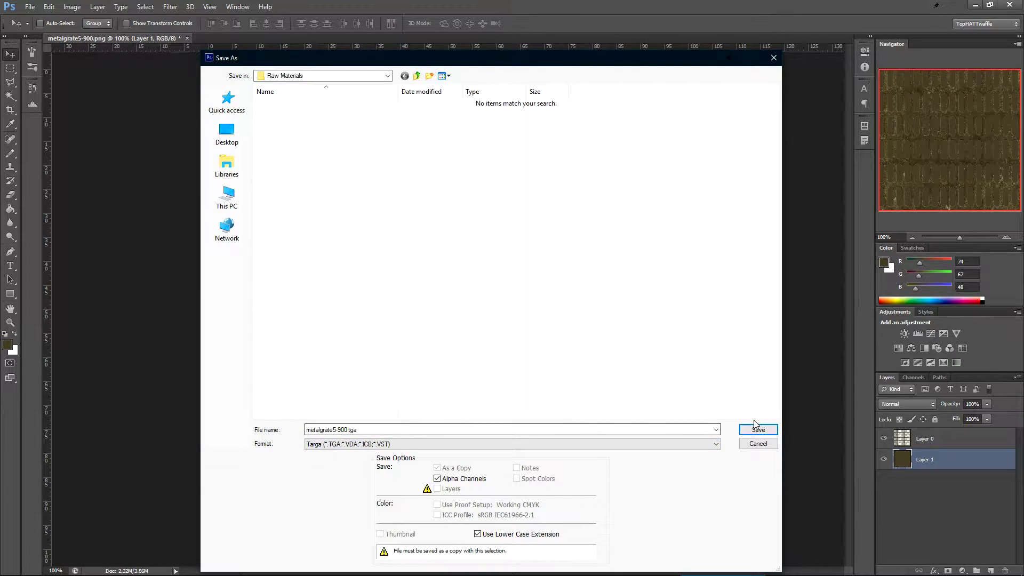
{"action": "left_click", "coordinate": [759, 430]}
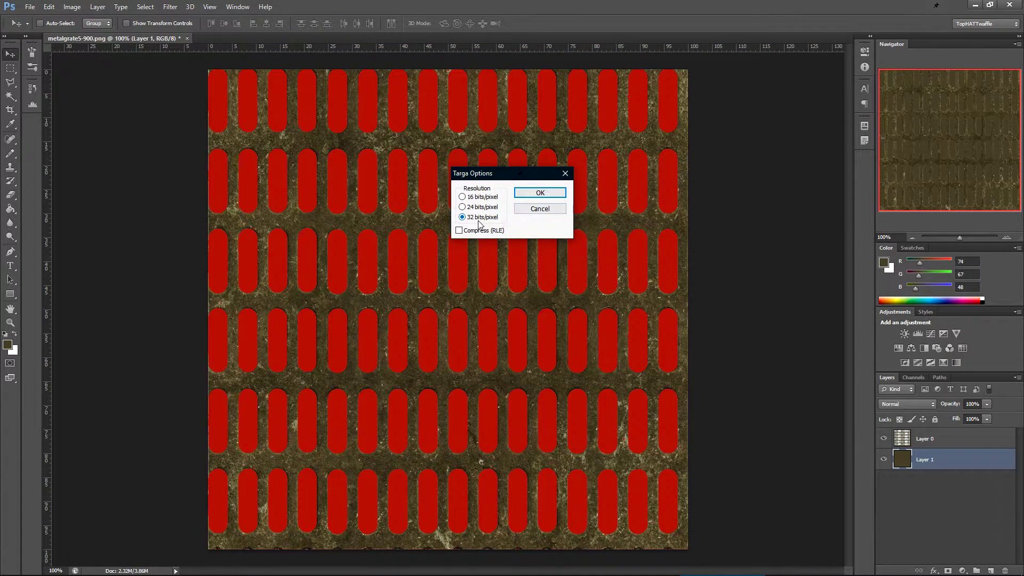
{"action": "left_click", "coordinate": [541, 194]}
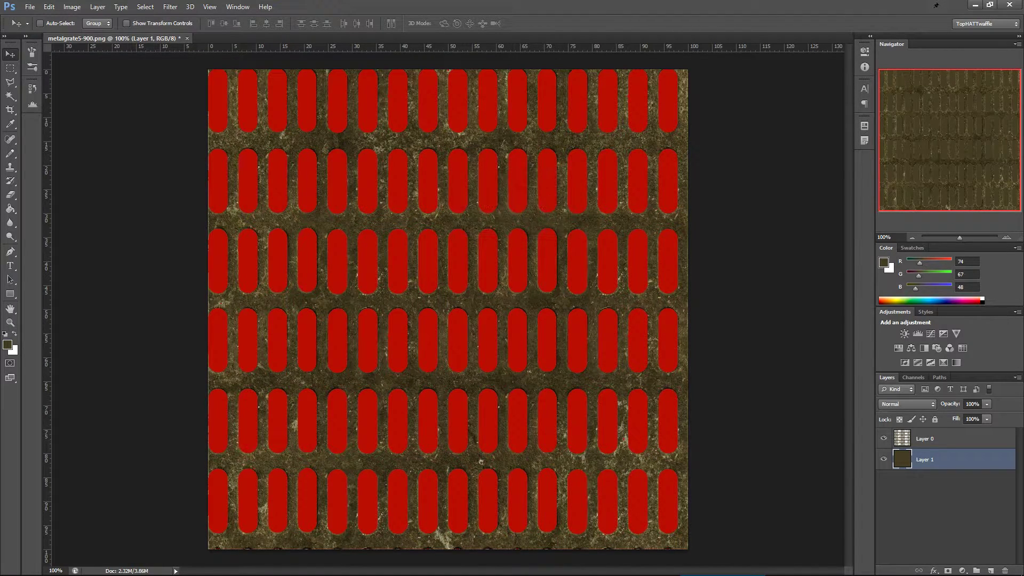
Switch to VTFEdit, import metalgrate5-900.tga with the default VTF options and turn on the transparency mask display.
{"action": "left_click", "coordinate": [789, 566]}
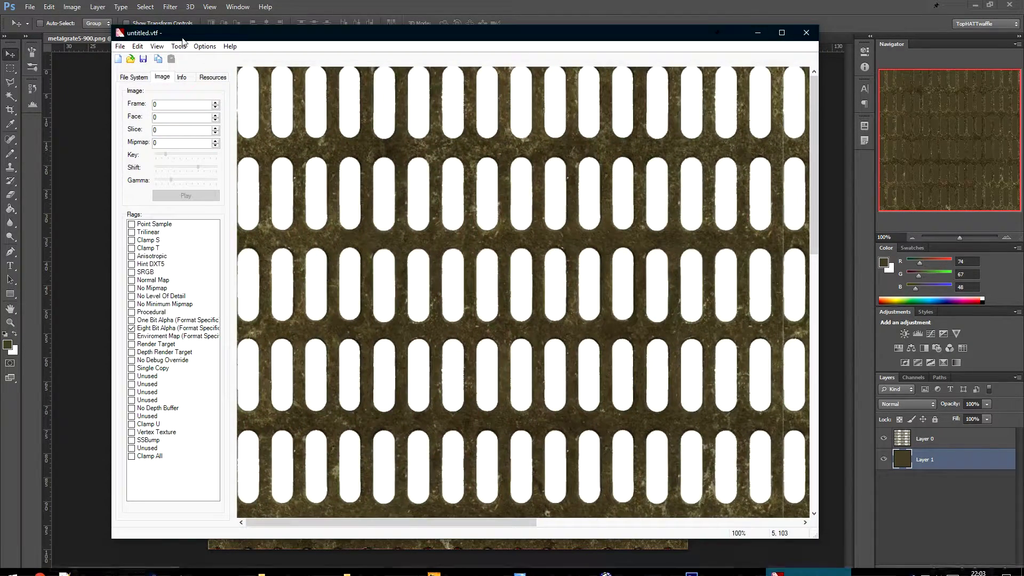
{"action": "left_click", "coordinate": [120, 46]}
{"action": "left_click", "coordinate": [158, 113]}
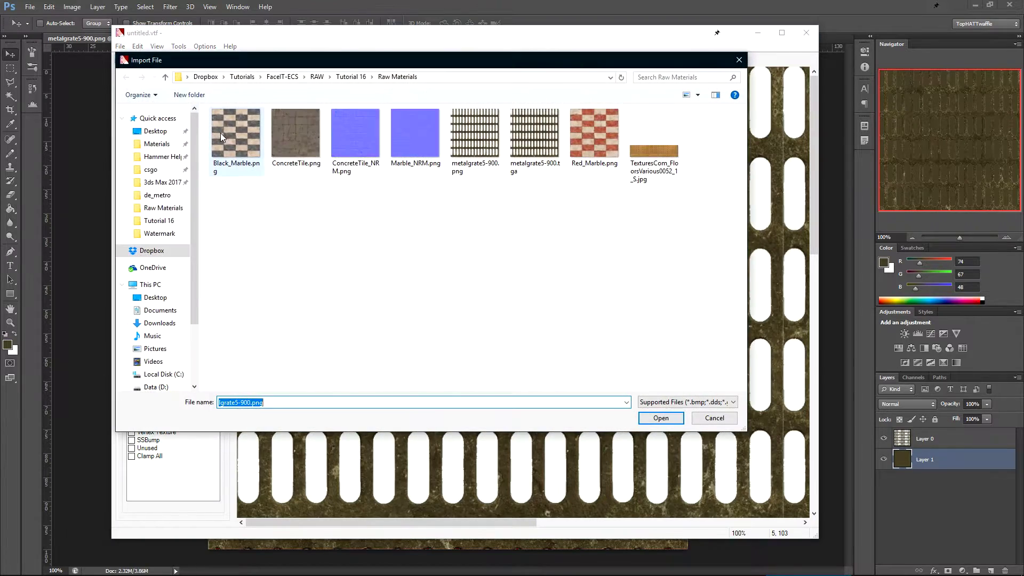
{"action": "left_click", "coordinate": [535, 141]}
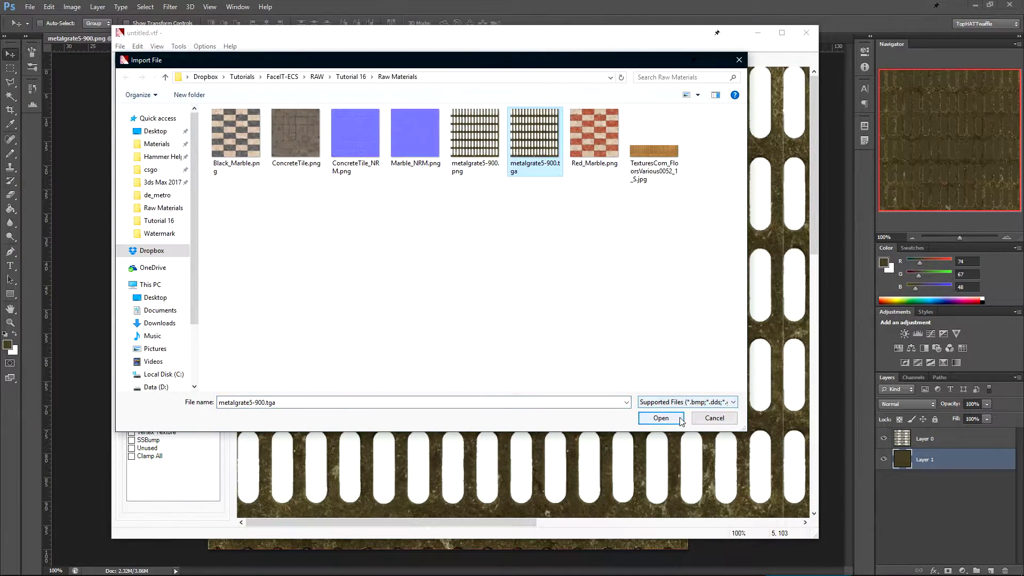
{"action": "left_click", "coordinate": [660, 418]}
{"action": "left_click", "coordinate": [550, 393]}
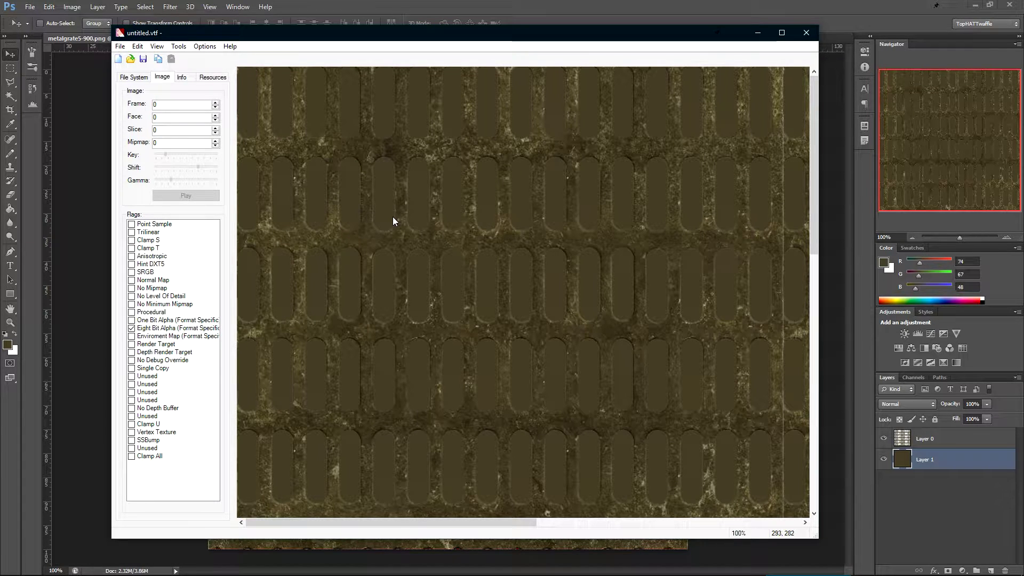
{"action": "key", "text": "ctrl+m"}
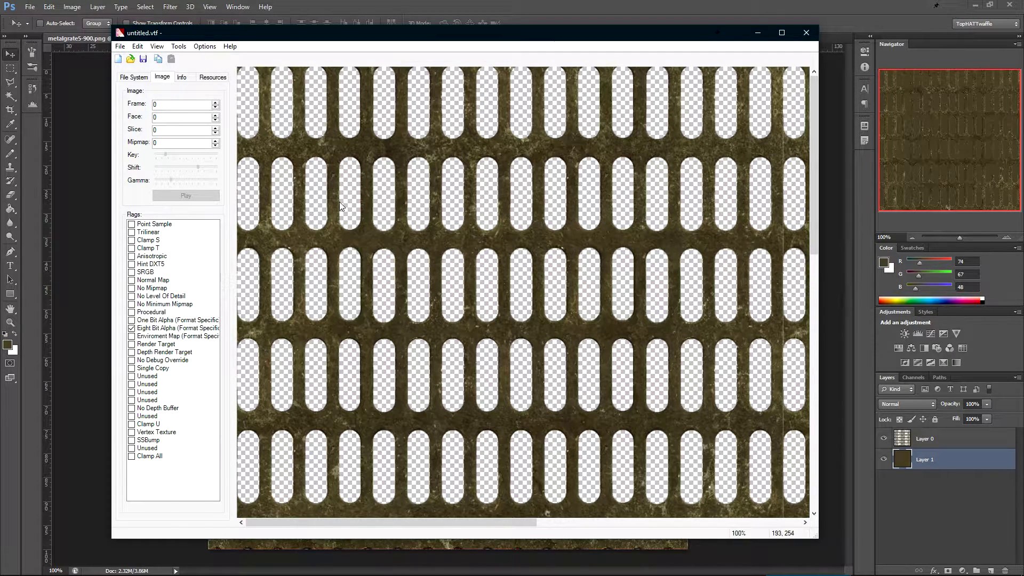
Save the texture as metal_grate_01.vtf in Raw Materials and copy it into the csgo/materials/de_metro folder.
{"action": "left_click", "coordinate": [120, 45]}
{"action": "left_click", "coordinate": [149, 98]}
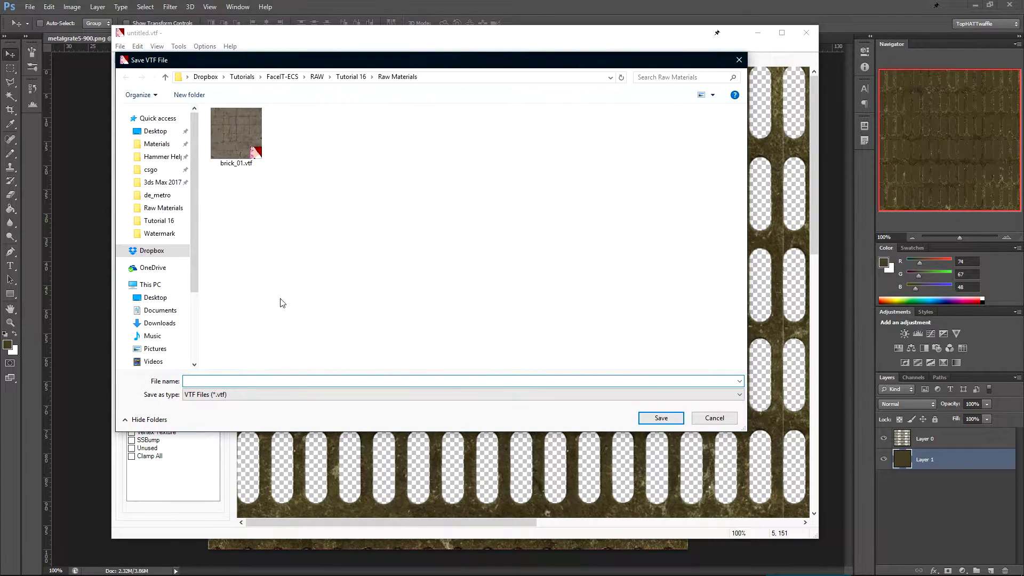
{"action": "type", "text": "metal_g"}
{"action": "left_click", "coordinate": [662, 420]}
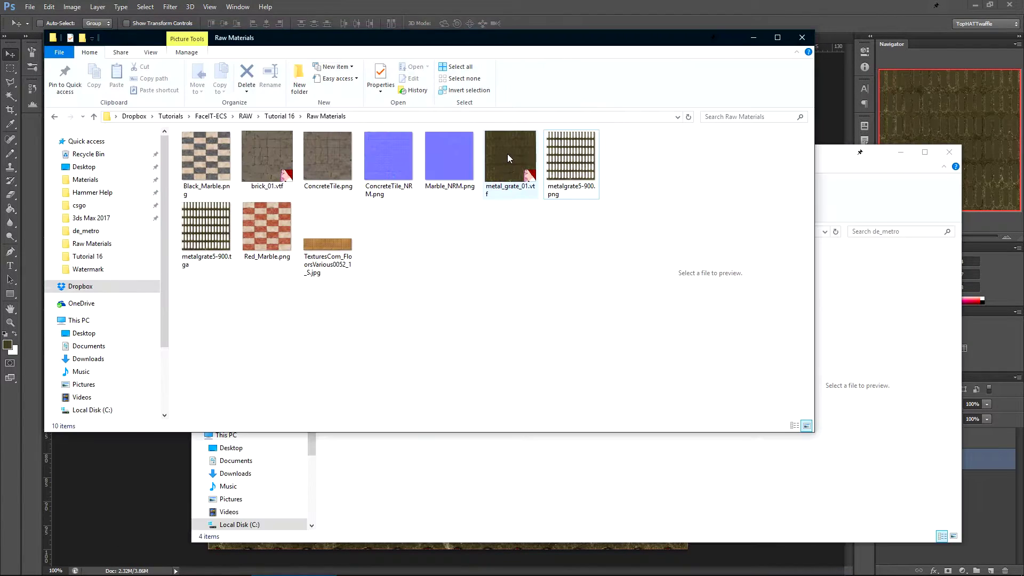
{"action": "left_click_drag", "start_coordinate": [507, 154], "coordinate": [490, 491]}
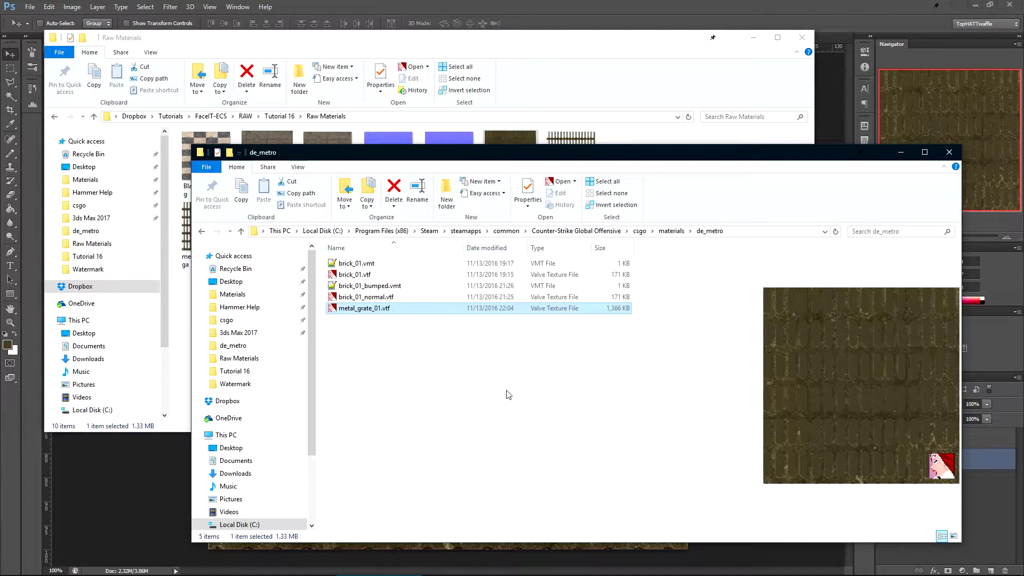
{"action": "left_click", "coordinate": [456, 387]}
Open metal_grate_01.vtf from the de_metro folder and set up a VMT file for it with the Metal surface and Translucent option.
{"action": "double_click", "coordinate": [411, 309]}
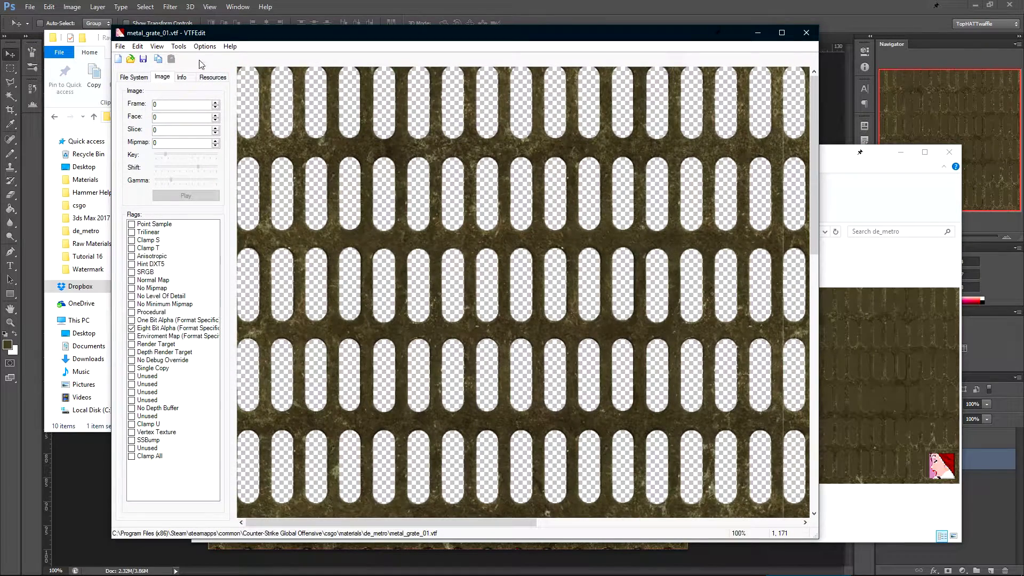
{"action": "left_click", "coordinate": [179, 46]}
{"action": "left_click", "coordinate": [188, 59]}
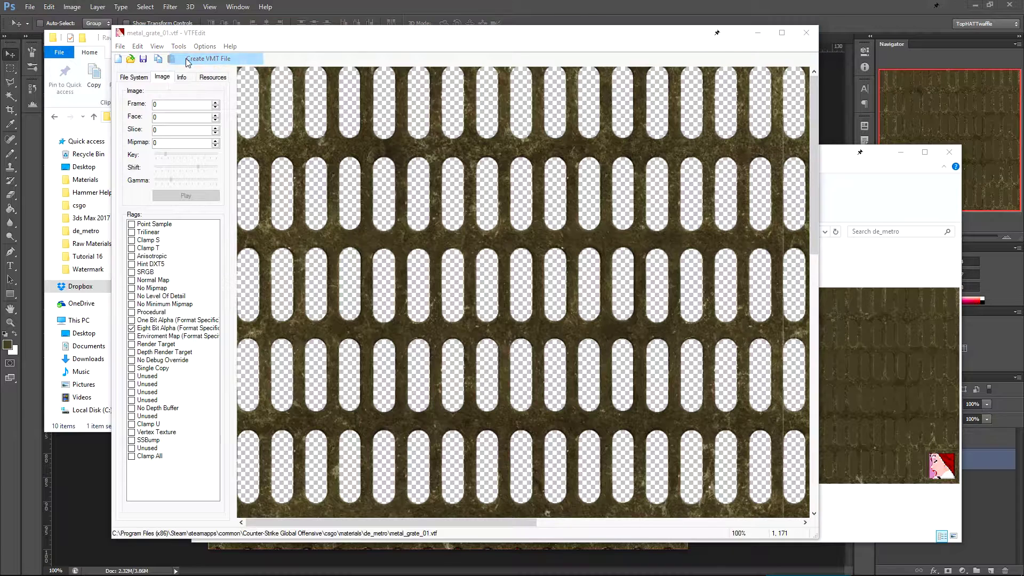
{"action": "left_click", "coordinate": [411, 206]}
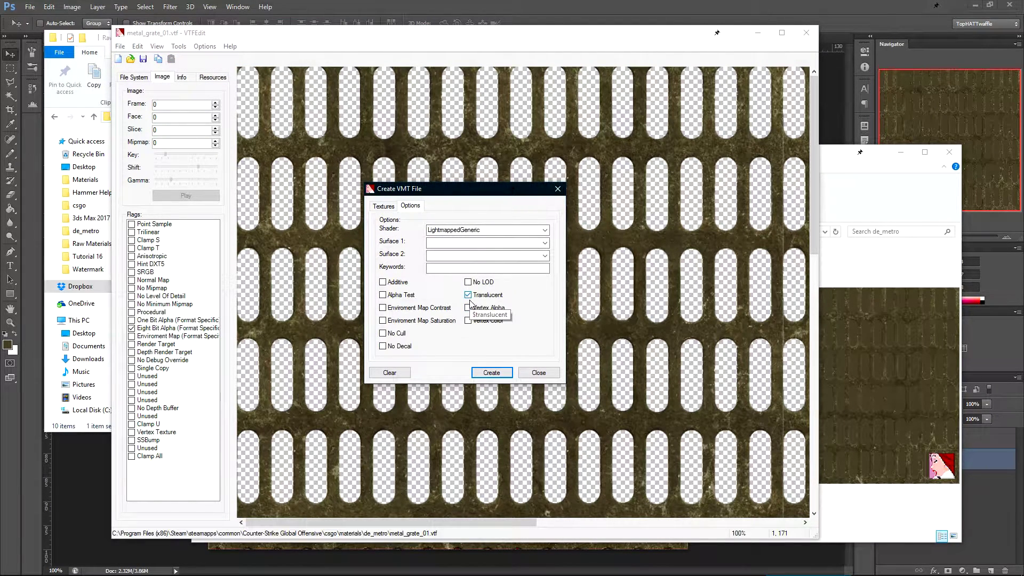
{"action": "left_click", "coordinate": [544, 243]}
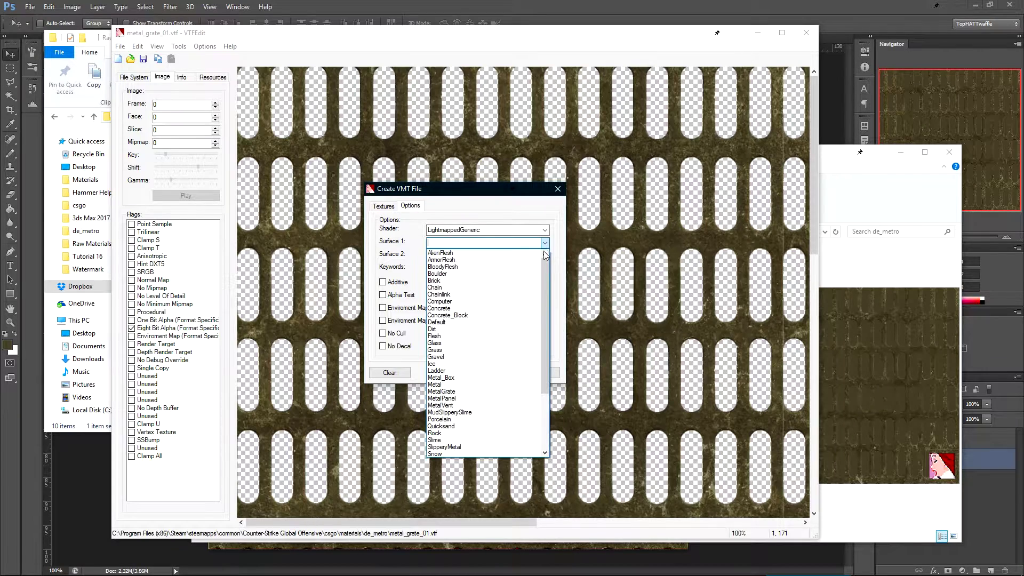
{"action": "left_click", "coordinate": [469, 379]}
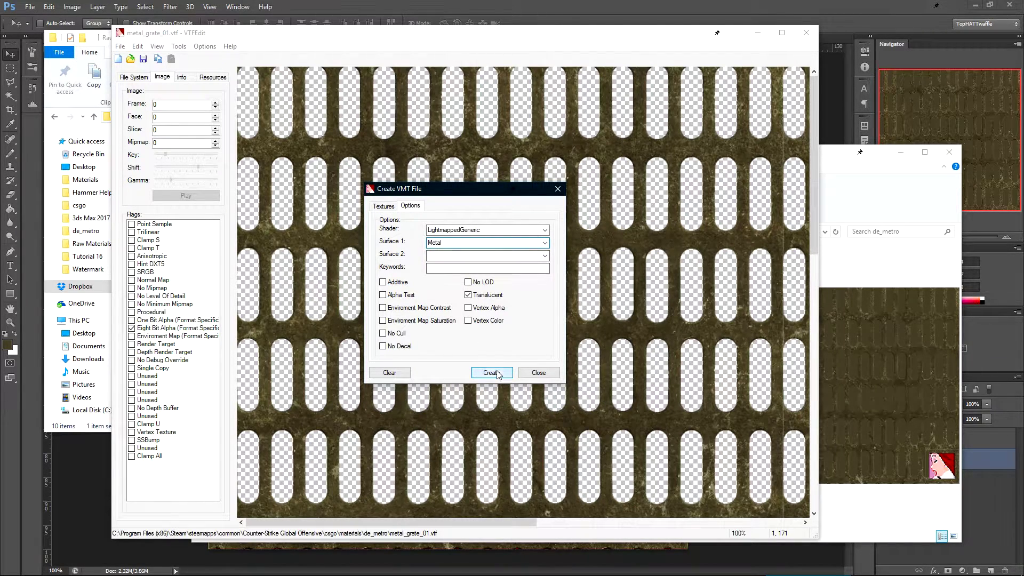
Create the material file as metal_grate_01.vmt in de_metro and examine its base texture, surface property and translucent lines in Notepad++.
{"action": "left_click", "coordinate": [490, 372]}
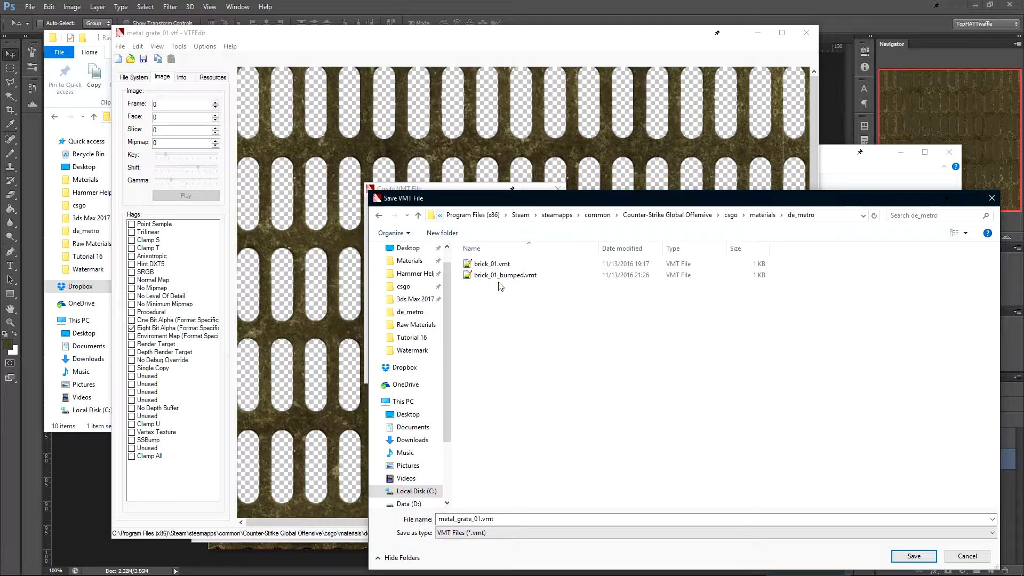
{"action": "left_click_drag", "start_coordinate": [772, 204], "coordinate": [707, 159]}
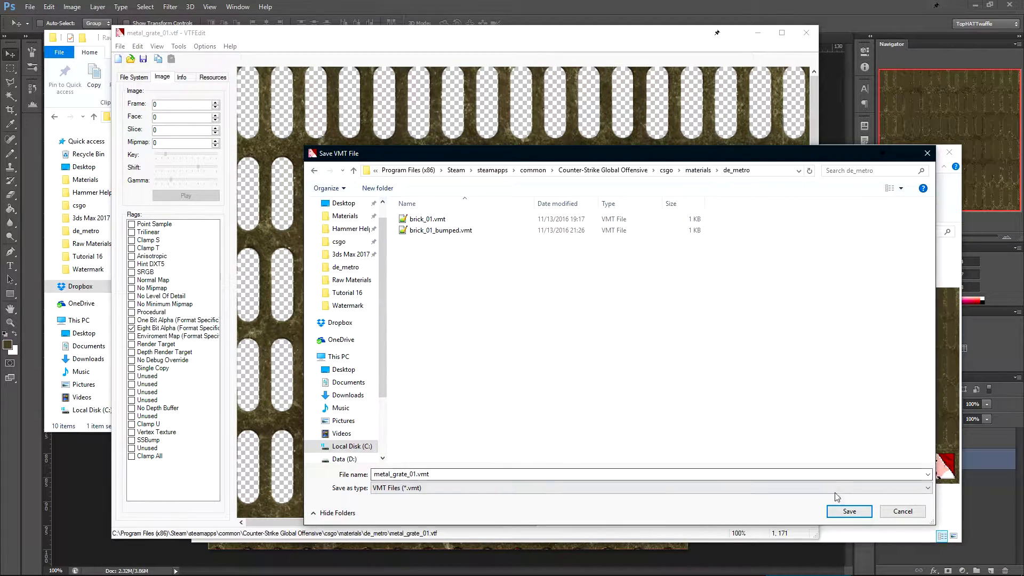
{"action": "left_click", "coordinate": [849, 511]}
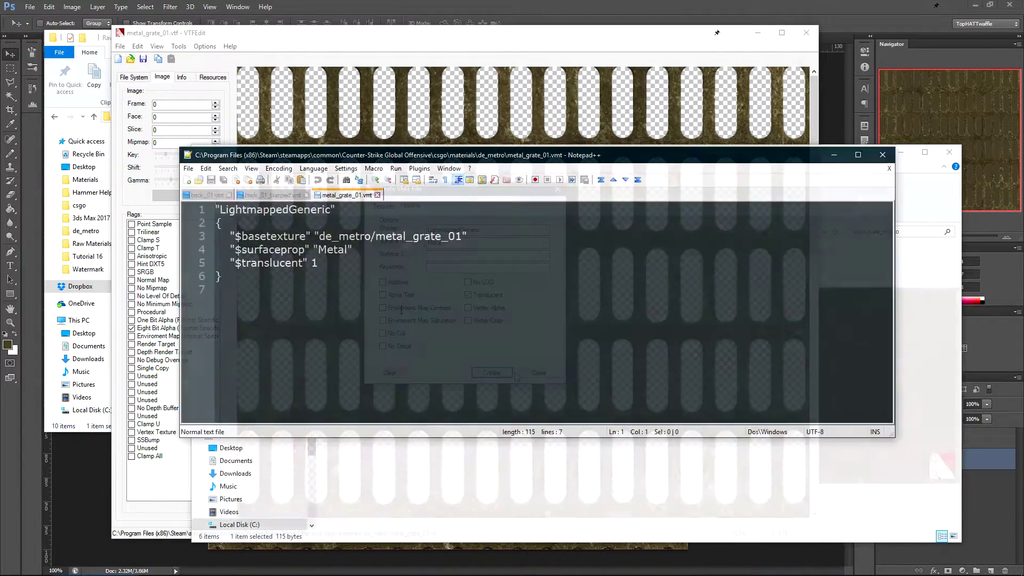
{"action": "left_click_drag", "start_coordinate": [235, 236], "coordinate": [462, 240]}
{"action": "mouse_move", "coordinate": [235, 251]}
{"action": "left_mouse_down"}
{"action": "mouse_move", "coordinate": [352, 250]}
{"action": "mouse_move", "coordinate": [321, 274]}
{"action": "mouse_move", "coordinate": [312, 264]}
{"action": "mouse_move", "coordinate": [237, 264]}
{"action": "left_mouse_up"}
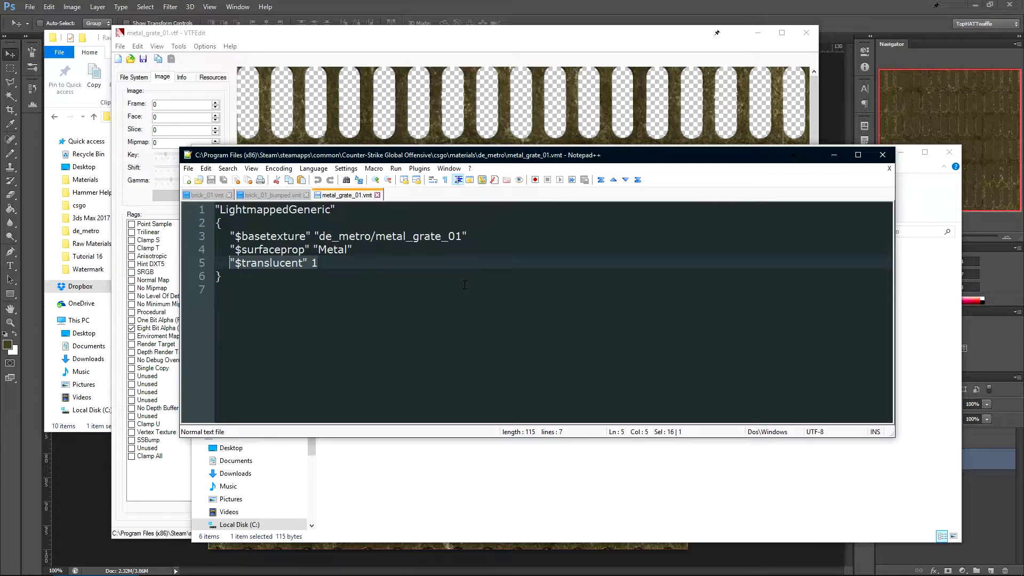
Switch to Hammer, create an 80 × 80 × 4 unit tools/toolsnodraw brush over the ceiling opening's frame and tie it to func_detail.
{"action": "double_click", "coordinate": [489, 216]}
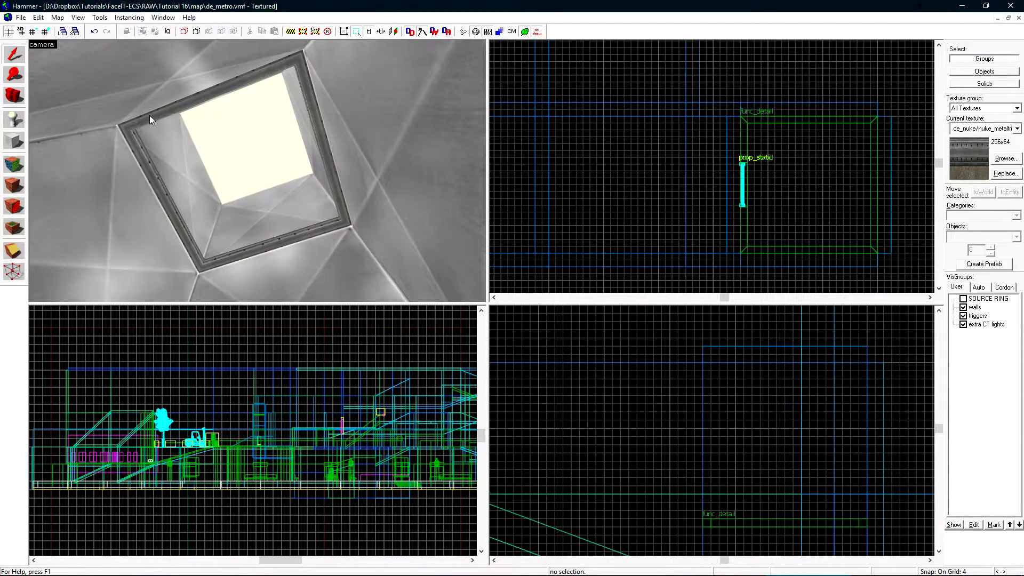
{"action": "left_click", "coordinate": [136, 143]}
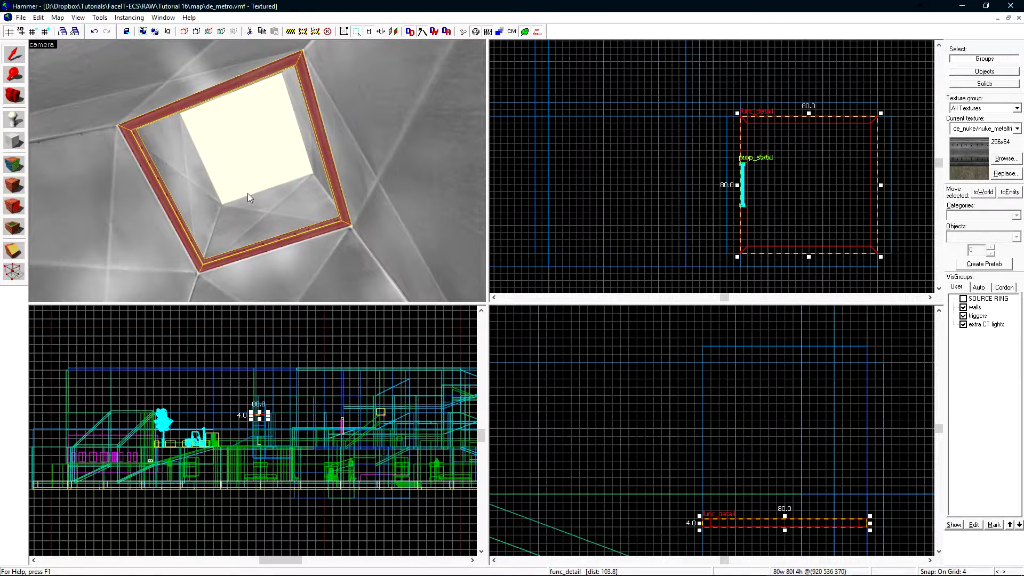
{"action": "left_click", "coordinate": [1017, 128]}
{"action": "left_click", "coordinate": [981, 231]}
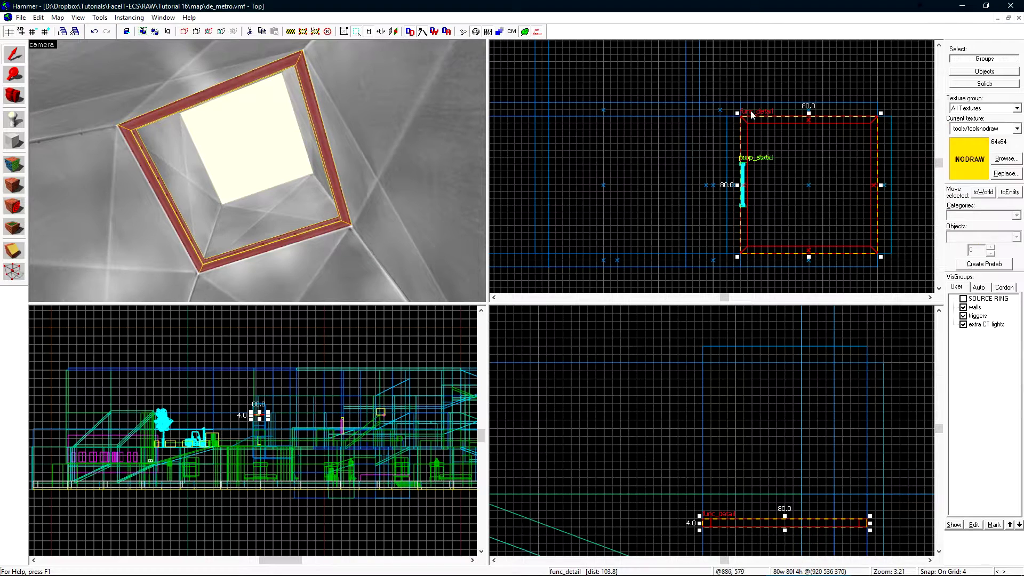
{"action": "key", "text": "shift+b"}
{"action": "left_click_drag", "start_coordinate": [741, 116], "coordinate": [881, 258]}
{"action": "key", "text": "Return"}
{"action": "key", "text": "ctrl+t"}
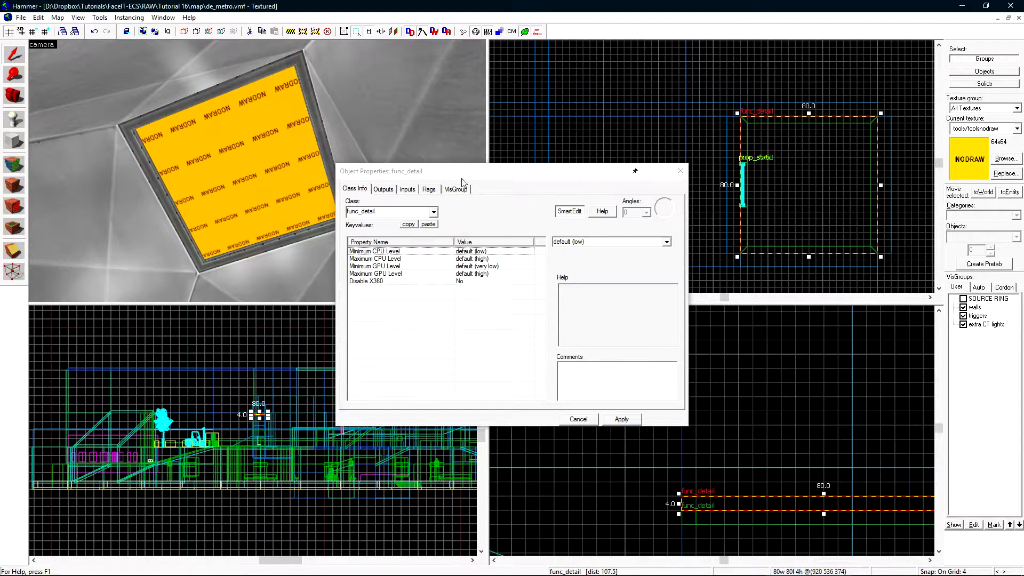
{"action": "left_click", "coordinate": [680, 170]}
Apply the de_metro/metal_grate_01 texture to the new brush's underside and fit it to the face.
{"action": "key", "text": "shift+a"}
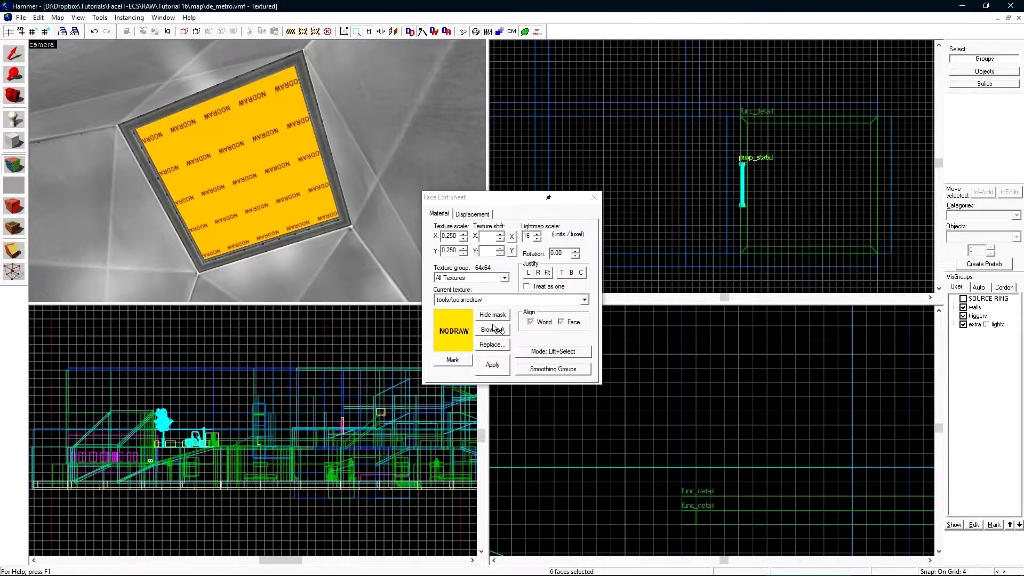
{"action": "left_click", "coordinate": [493, 329]}
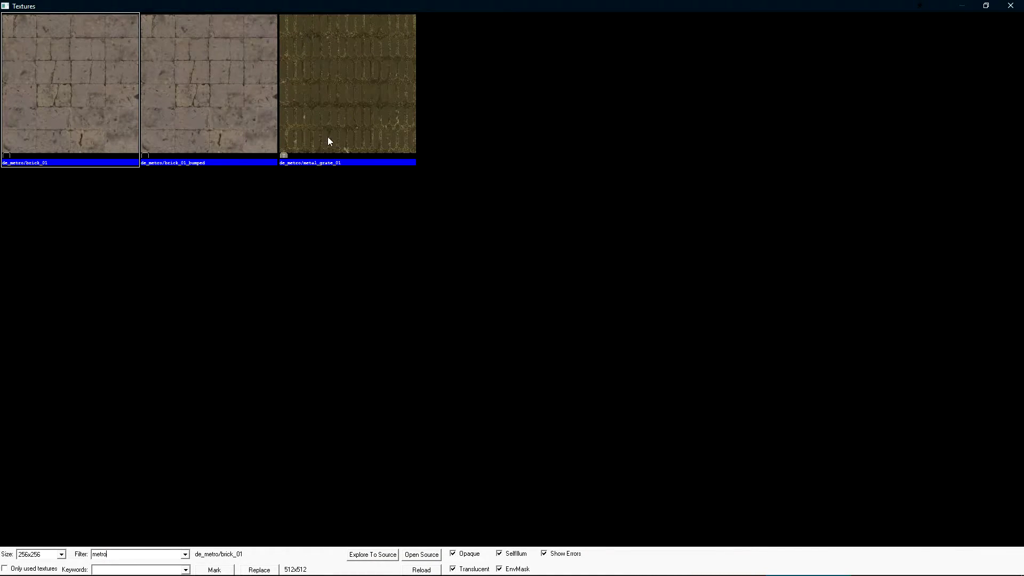
{"action": "double_click", "coordinate": [357, 79]}
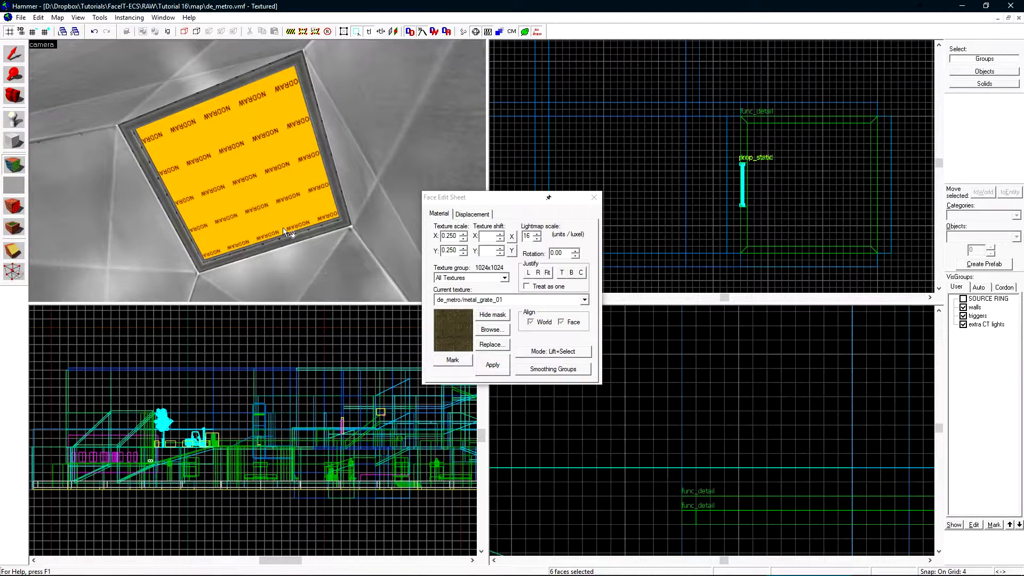
{"action": "scroll", "coordinate": [323, 219], "scroll_direction": "up", "scroll_amount": 2}
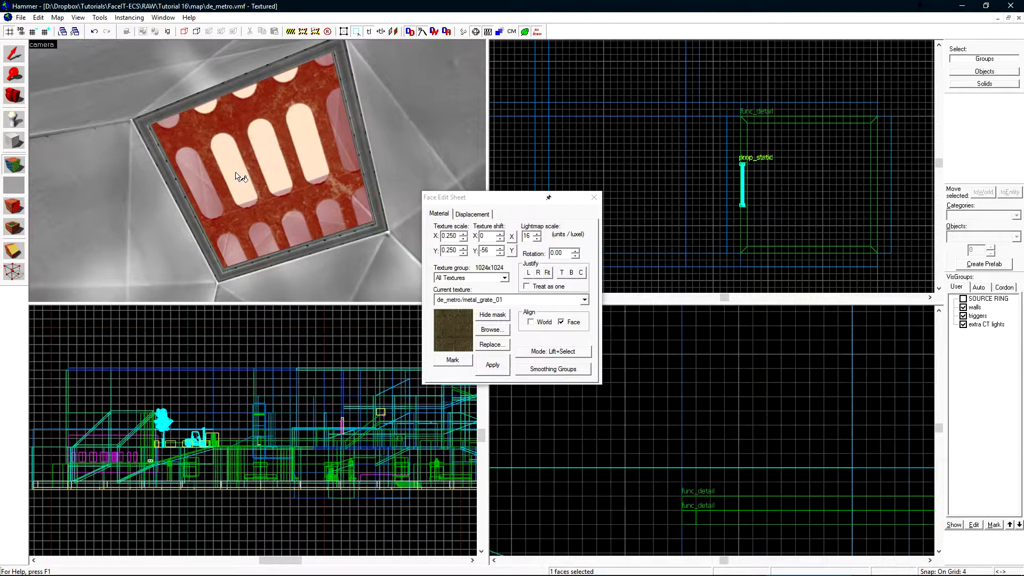
{"action": "left_click", "coordinate": [547, 273]}
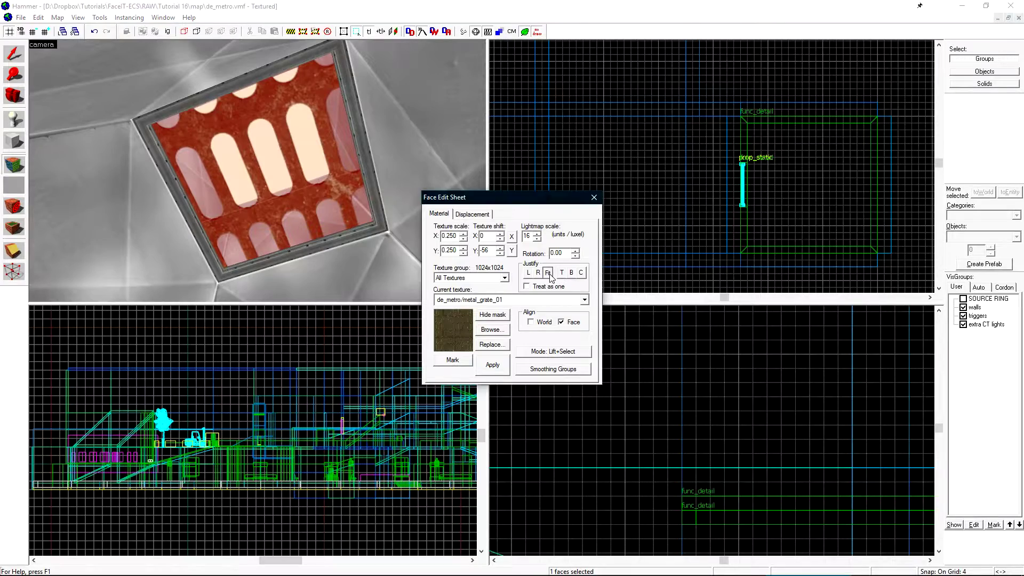
Finish the face editing, examine the metal grate over the ceiling opening and bring up the map run.
{"action": "key", "text": "shift+s"}
{"action": "left_click_drag", "start_coordinate": [216, 151], "coordinate": [385, 137]}
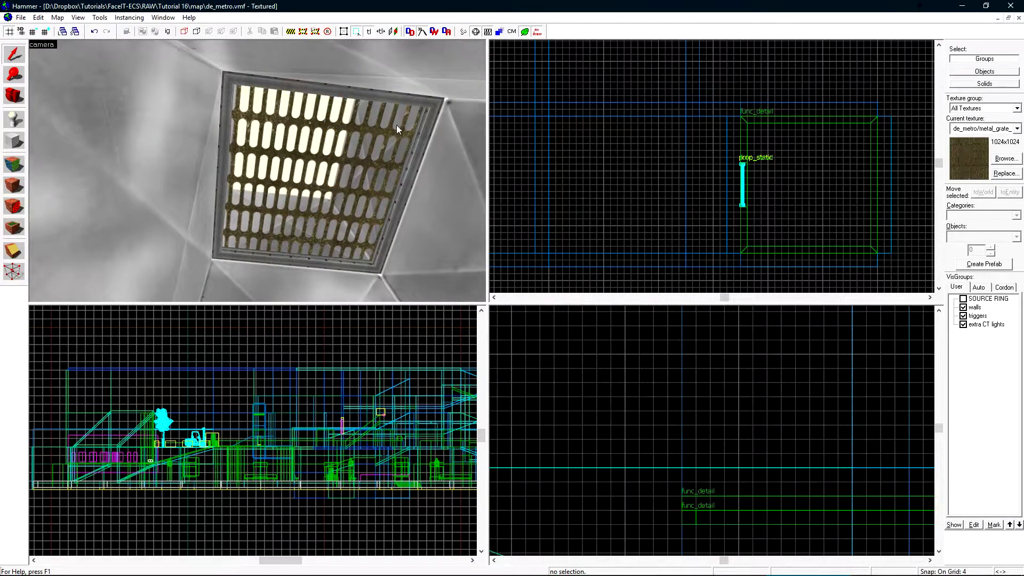
{"action": "key", "text": "F9"}
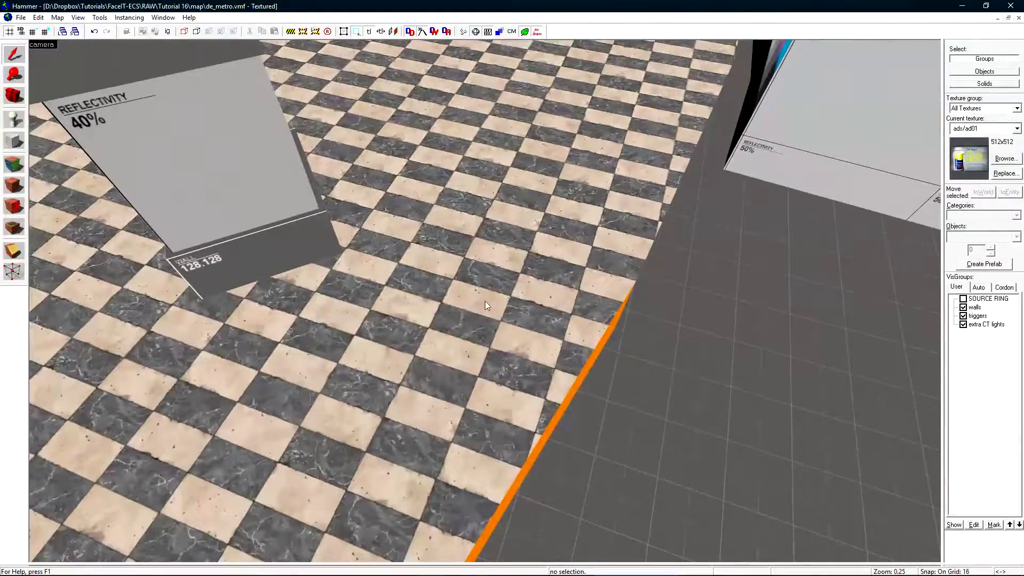
Sample the floor's de_metro/tile_black texture, then open tile_black.vmt in Notepad++ and examine its base texture and bump map lines.
{"action": "key", "text": "shift+a"}
{"action": "left_click", "coordinate": [387, 421]}
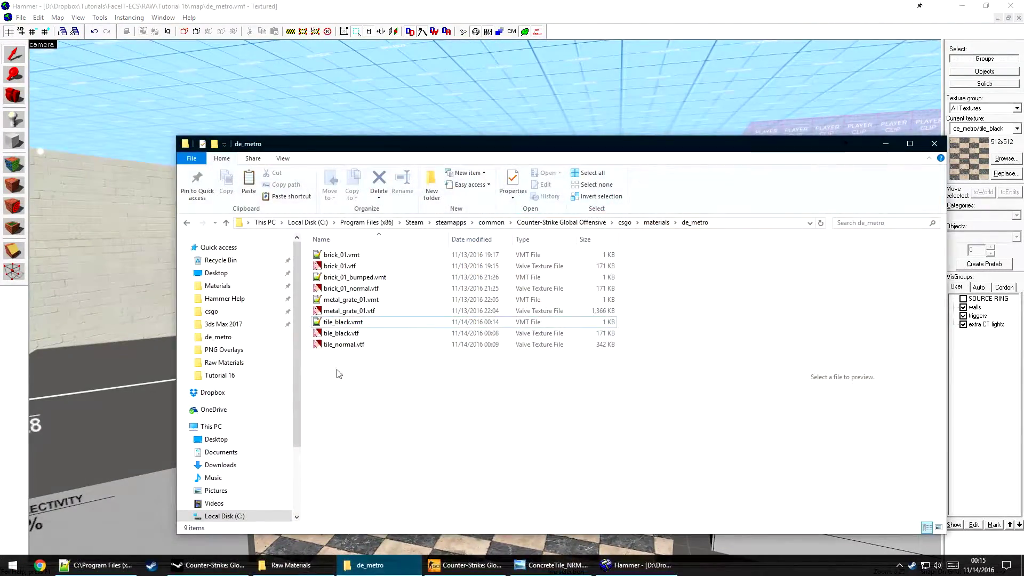
{"action": "double_click", "coordinate": [362, 322]}
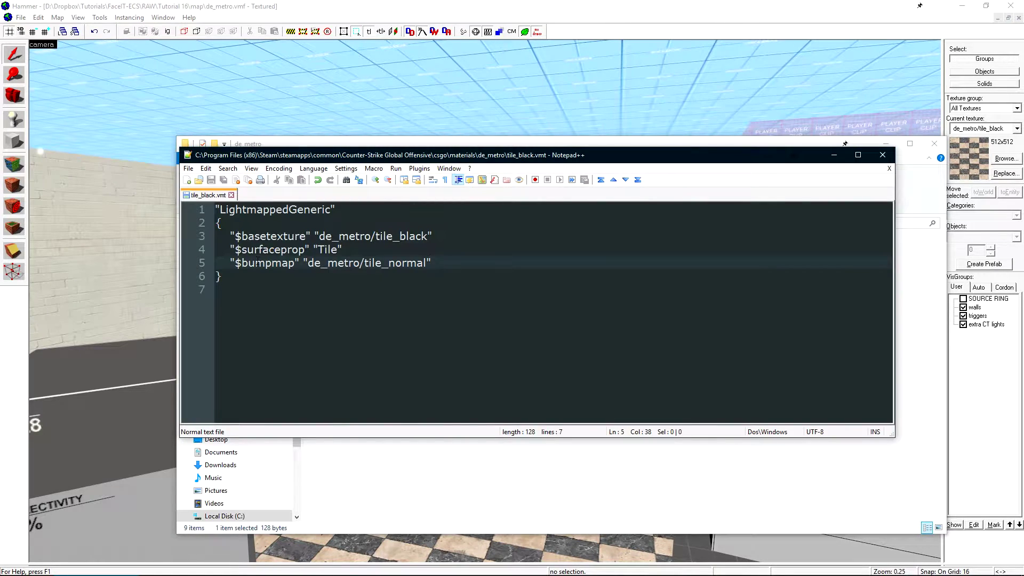
{"action": "left_click_drag", "start_coordinate": [232, 236], "coordinate": [426, 236]}
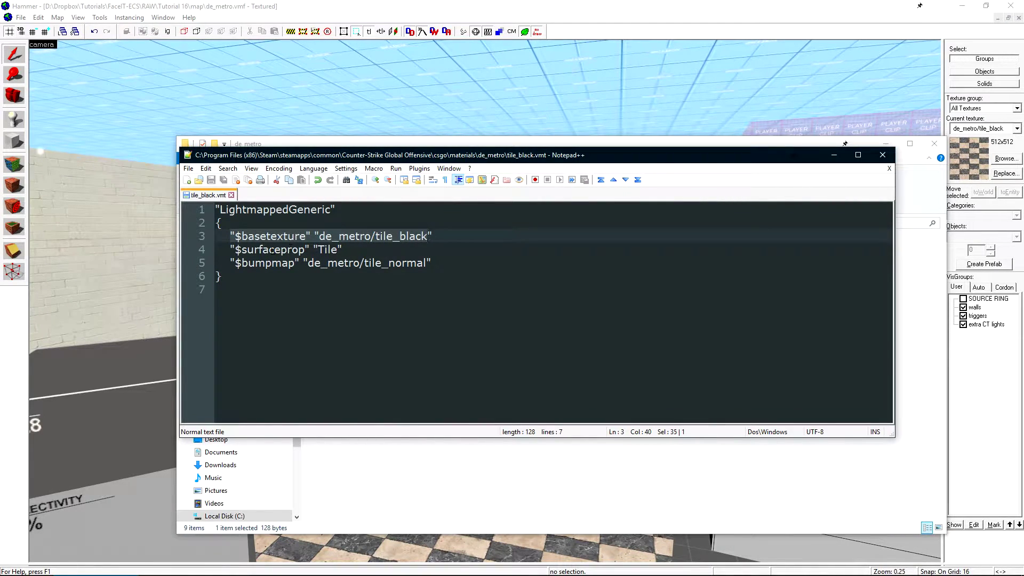
{"action": "left_click_drag", "start_coordinate": [231, 263], "coordinate": [441, 261]}
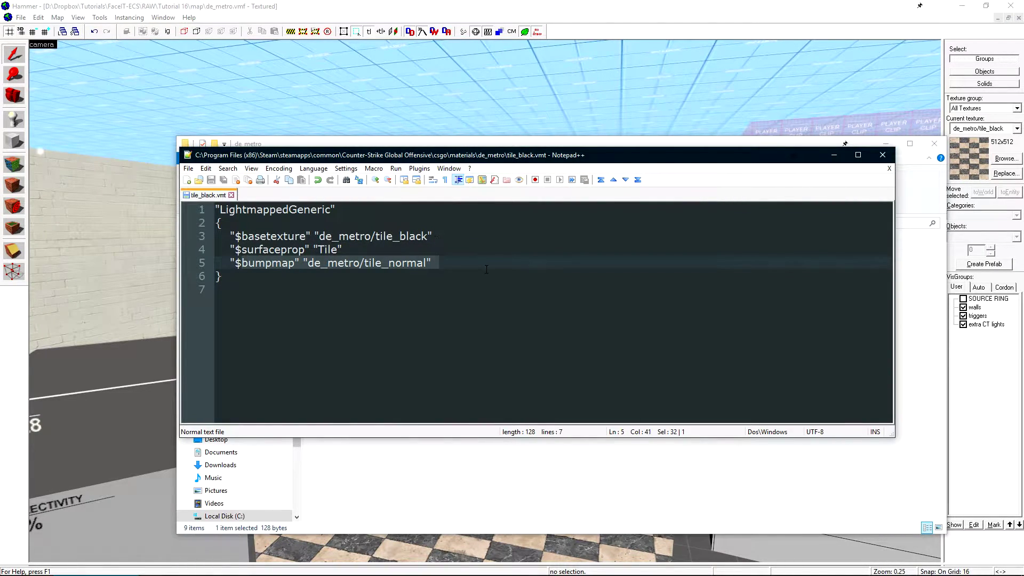
Add the line "$envmap" "env_cubemap" below the bump map entry in tile_black.vmt and save the file.
{"action": "left_click", "coordinate": [476, 258]}
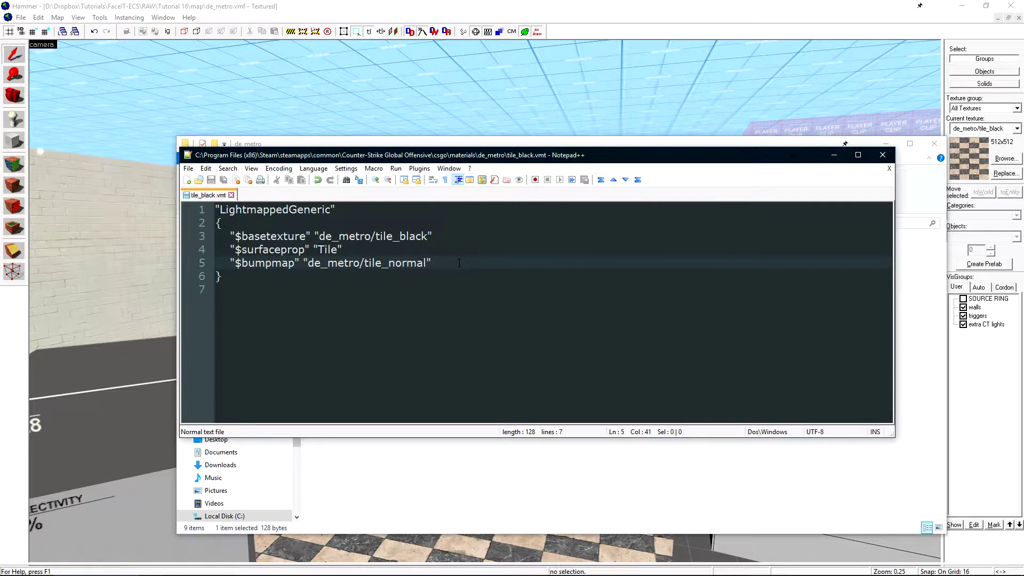
{"action": "key", "text": "BackSpace"}
{"action": "key", "text": "BackSpace"}
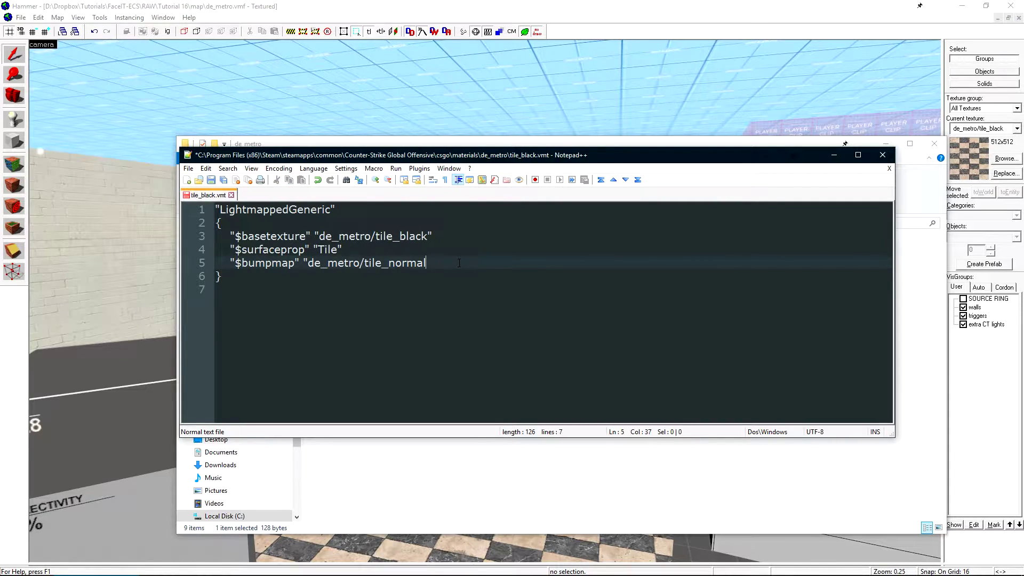
{"action": "key", "text": "Return"}
{"action": "type", "text": "\"$envmap\" \""}
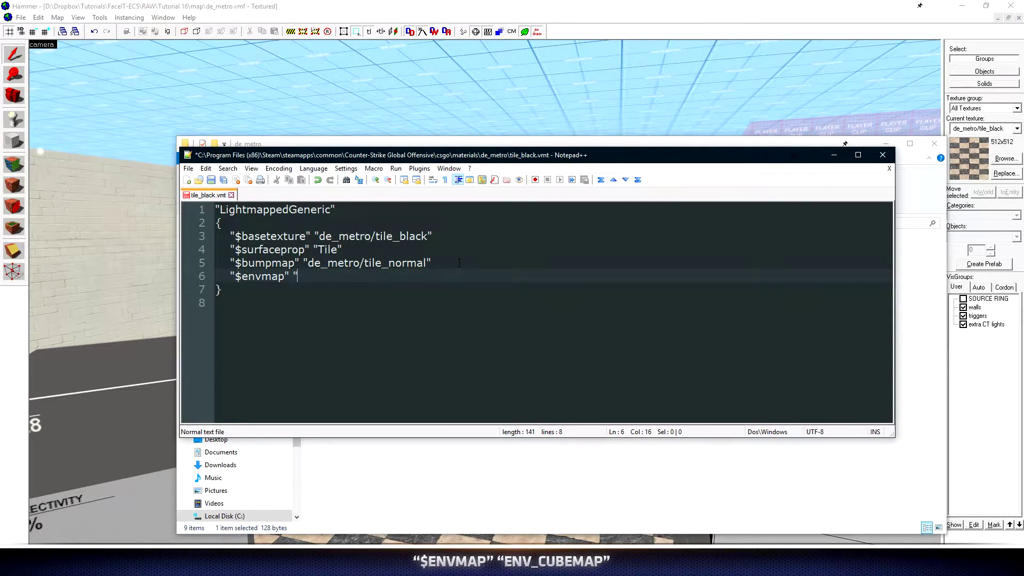
{"action": "type", "text": "env_cubemap\""}
{"action": "left_click_drag", "start_coordinate": [234, 276], "coordinate": [375, 278]}
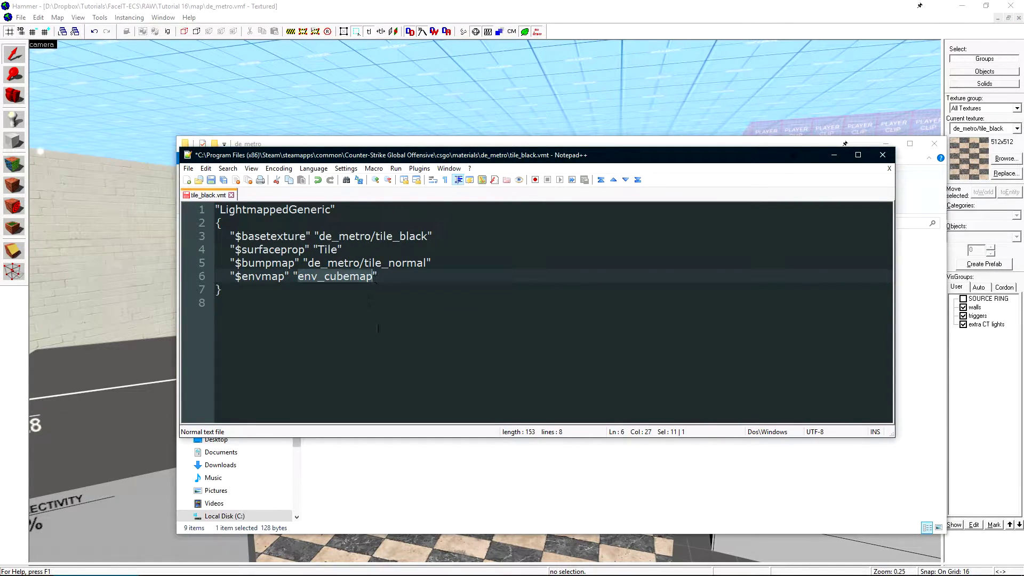
{"action": "key", "text": "ctrl+s"}
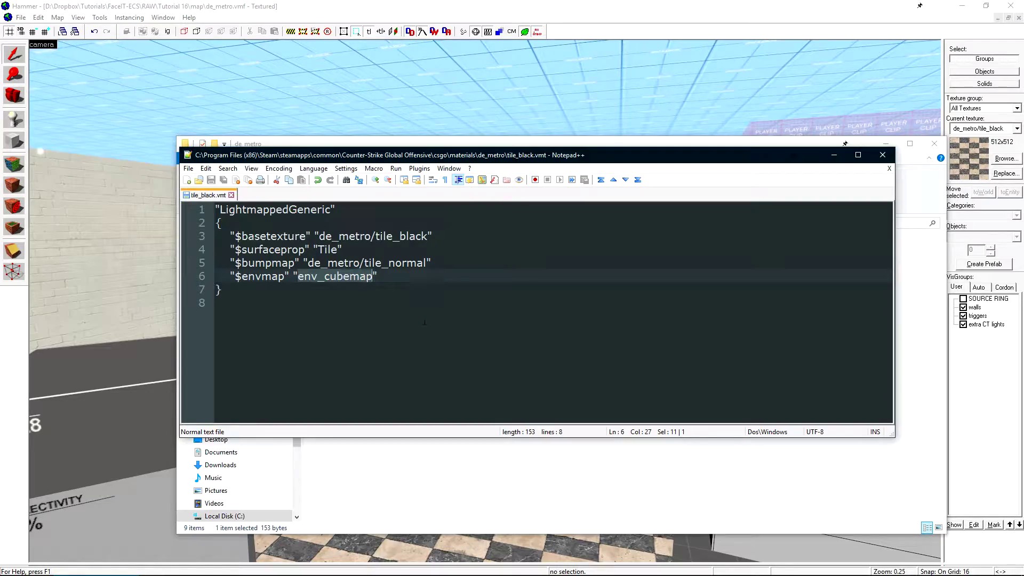
Switch back to Hammer and examine the reflections on the checkered floor from several spots around the pillars and curved wall.
{"action": "left_click", "coordinate": [372, 5]}
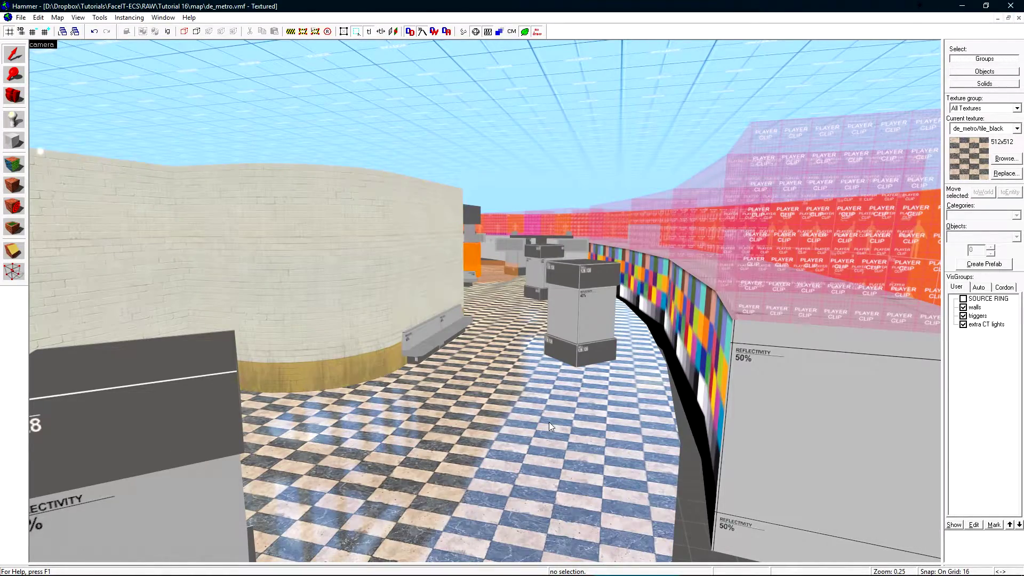
{"action": "key", "text": "z"}
{"action": "key", "text": "a"}
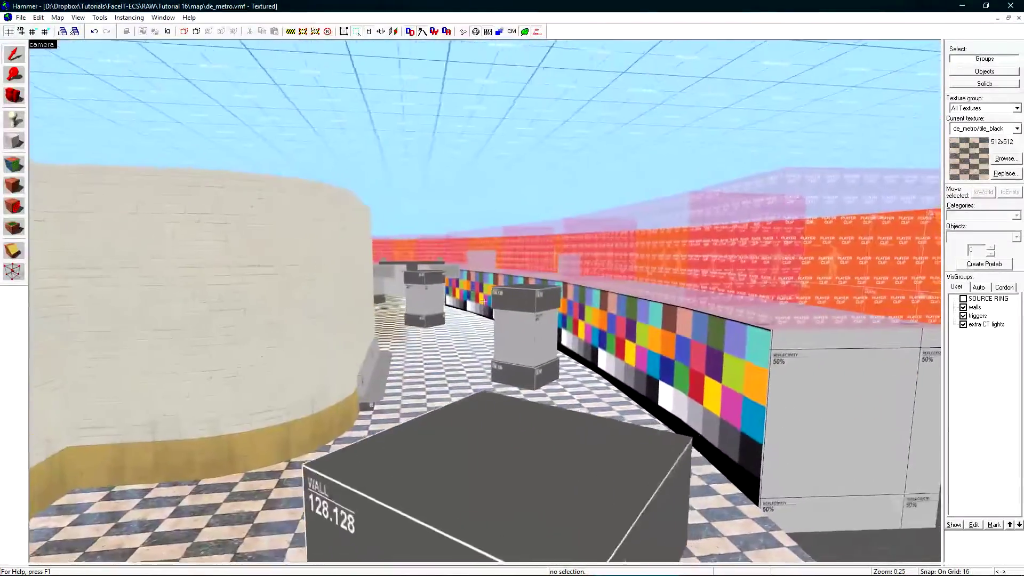
{"action": "key", "text": "w"}
{"action": "key", "text": "d"}
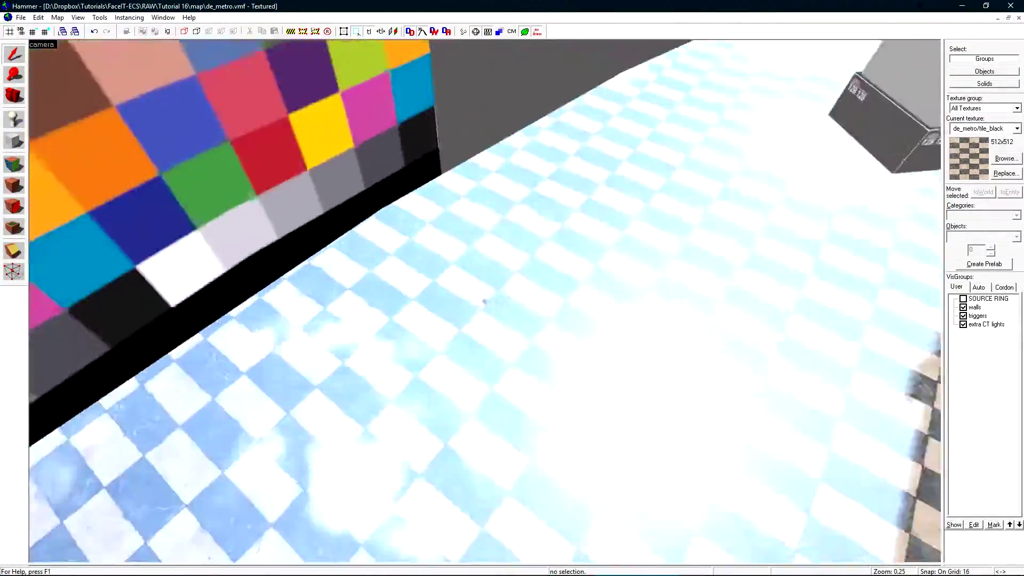
{"action": "key", "text": "a"}
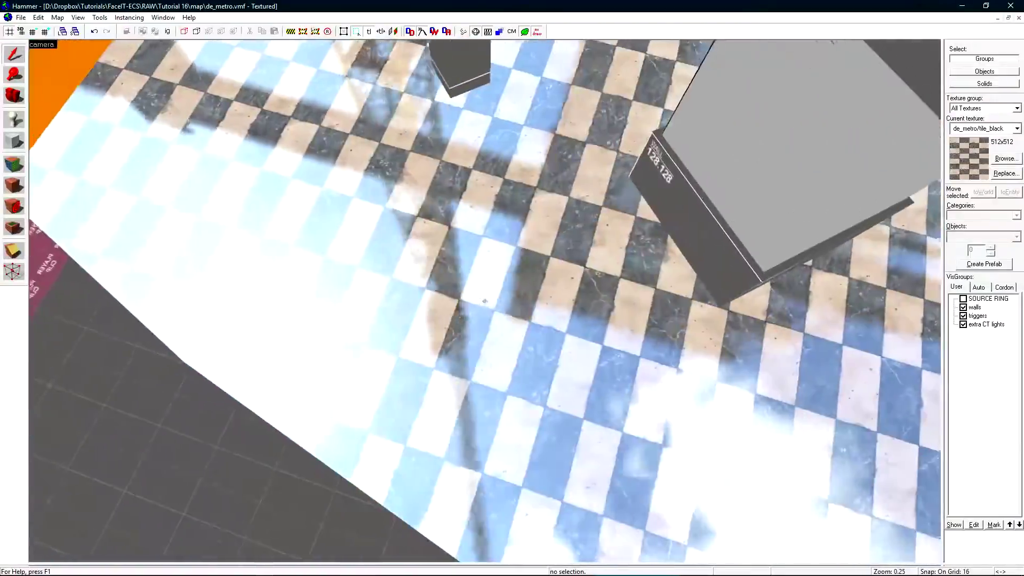
{"action": "key", "text": "s"}
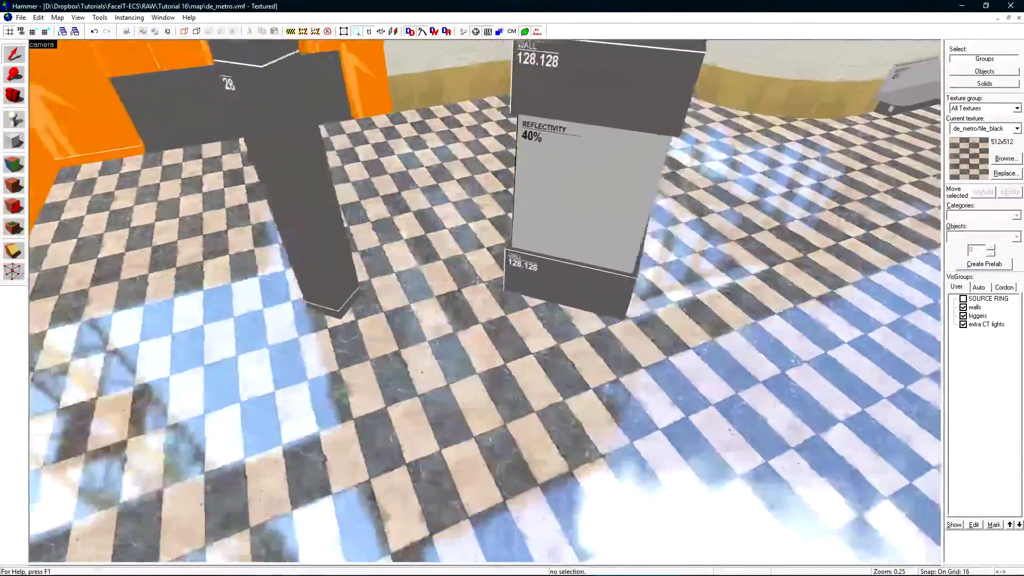
{"action": "key", "text": "d"}
{"action": "key", "text": "a"}
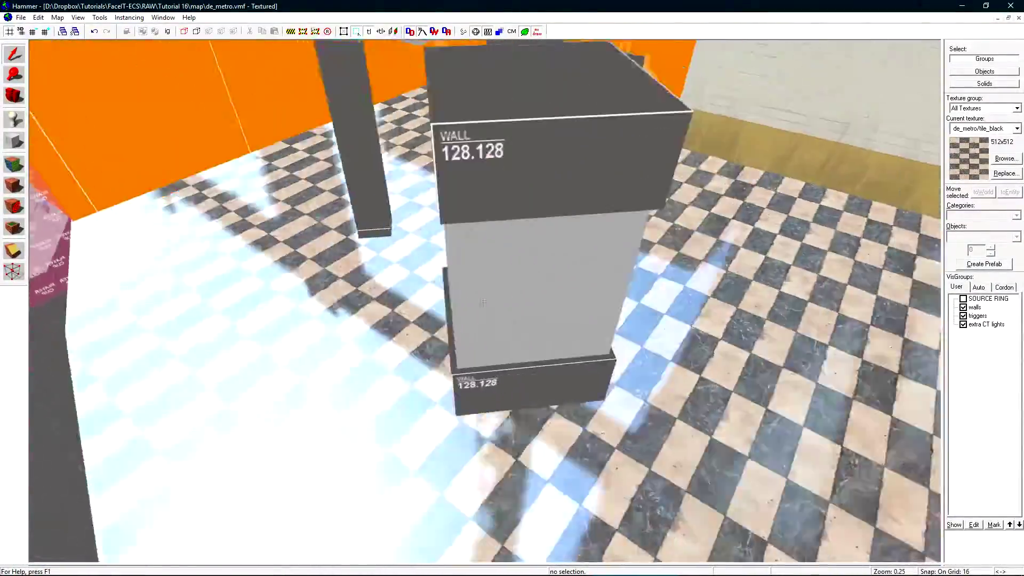
{"action": "key", "text": "d"}
{"action": "key", "text": "z"}
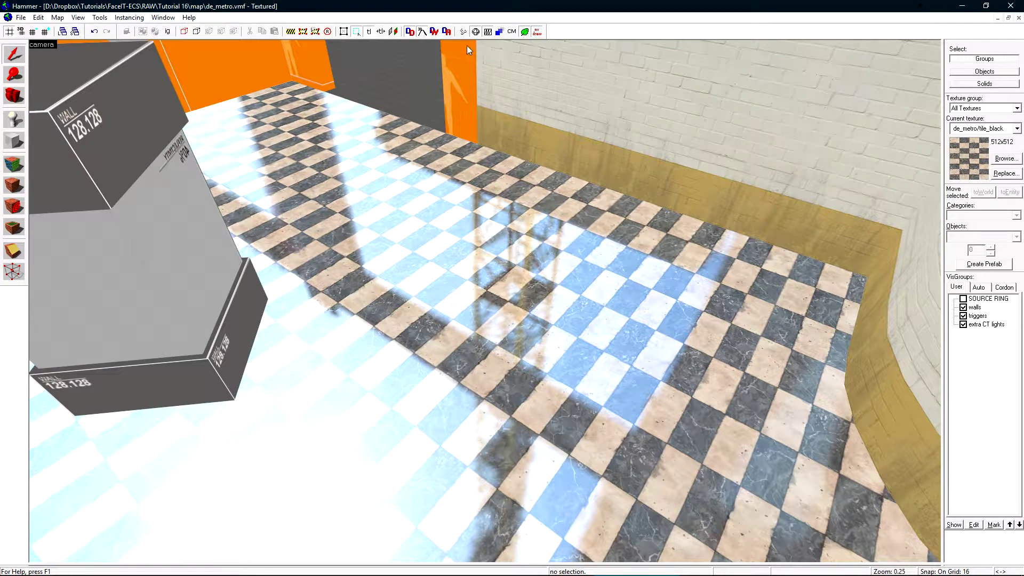
{"action": "left_click", "coordinate": [464, 32]}
{"action": "left_click", "coordinate": [582, 354]}
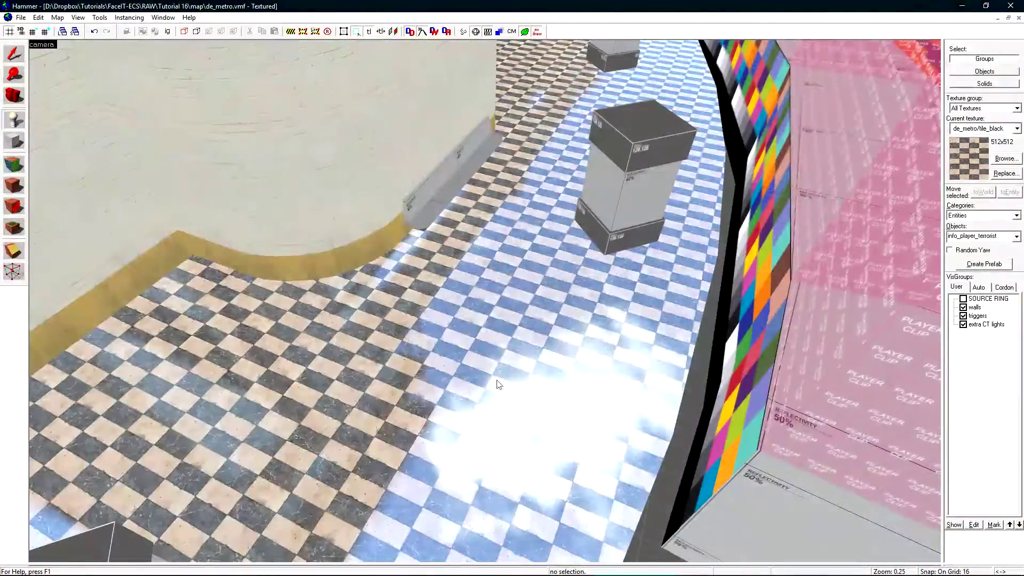
Place a point entity on the checkered floor near the pillar and set its class to env_cubemap.
{"action": "left_click", "coordinate": [472, 297]}
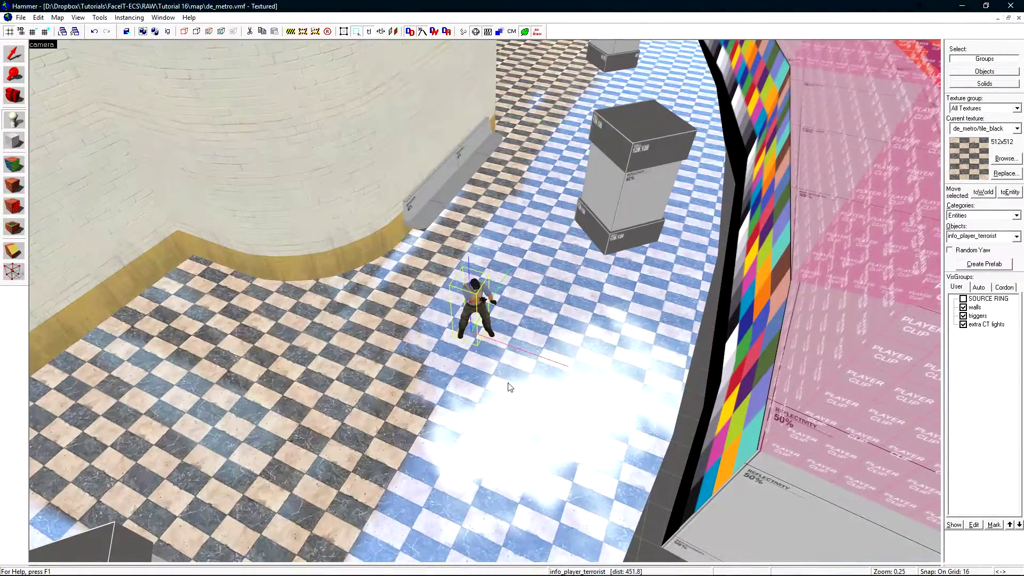
{"action": "key", "text": "shift+s"}
{"action": "key", "text": "alt+Return"}
{"action": "left_click_drag", "start_coordinate": [443, 172], "coordinate": [619, 167]}
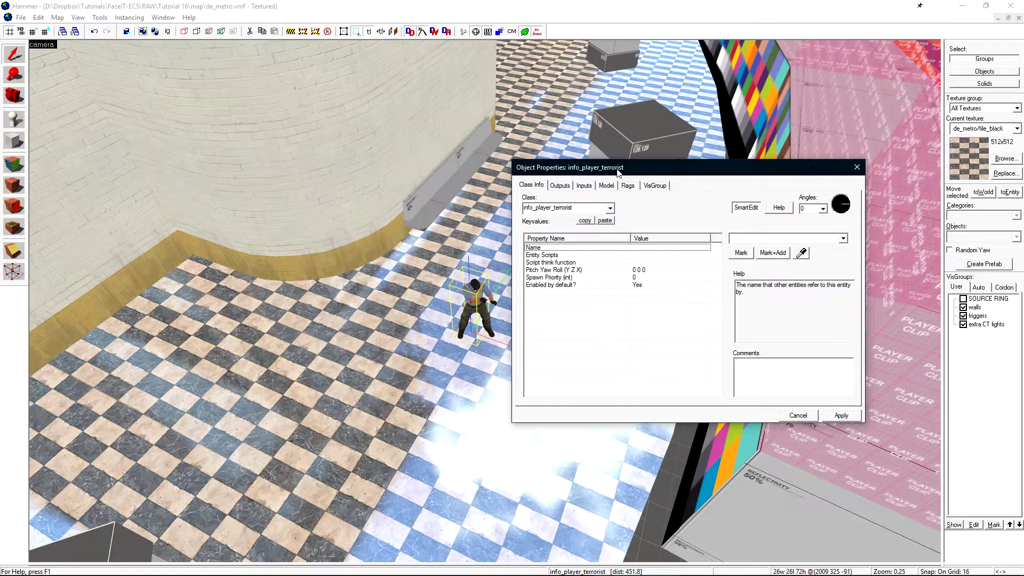
{"action": "left_click", "coordinate": [577, 206]}
{"action": "type", "text": "e"}
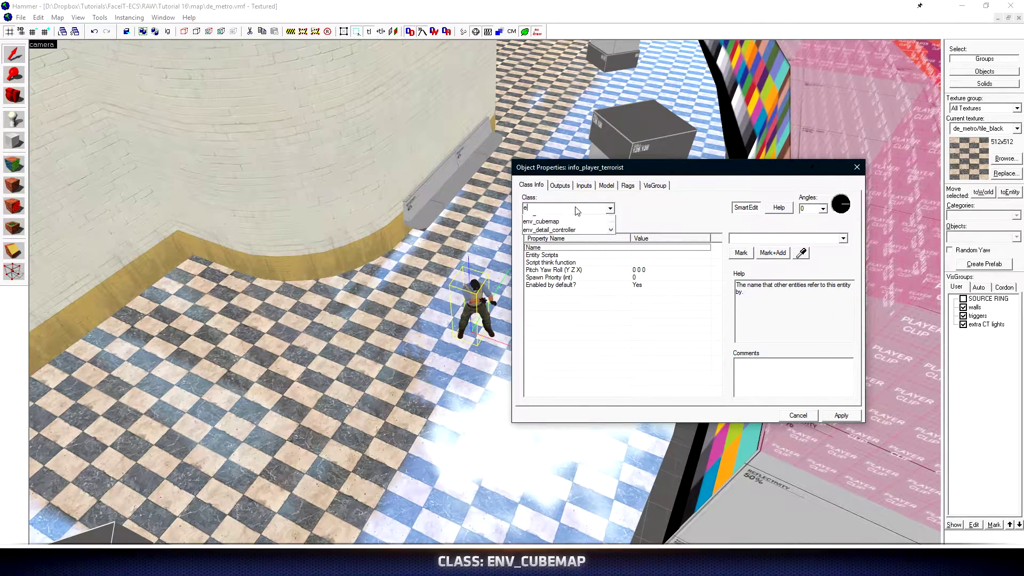
{"action": "type", "text": "nv_cubemap"}
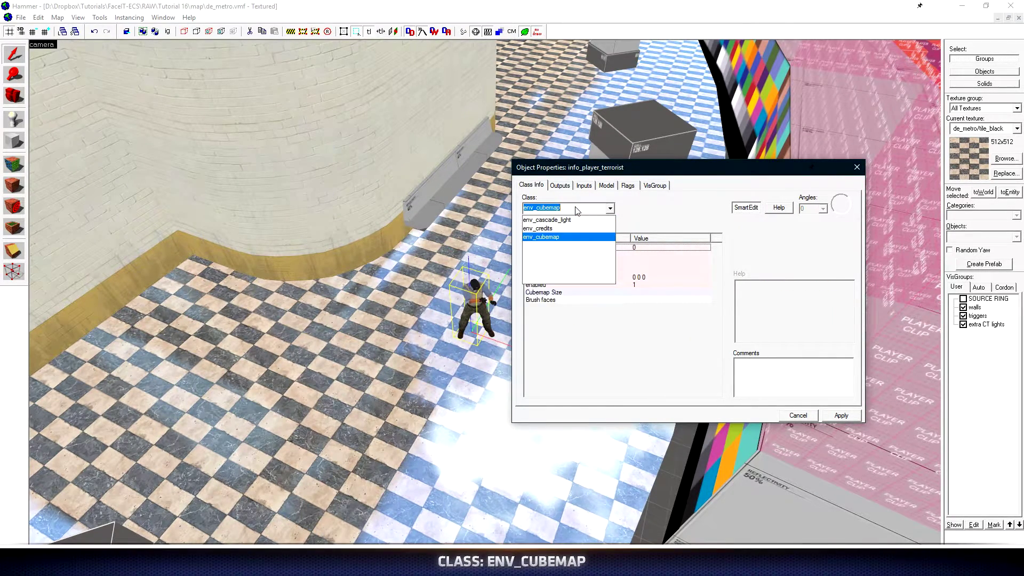
{"action": "key", "text": "Return"}
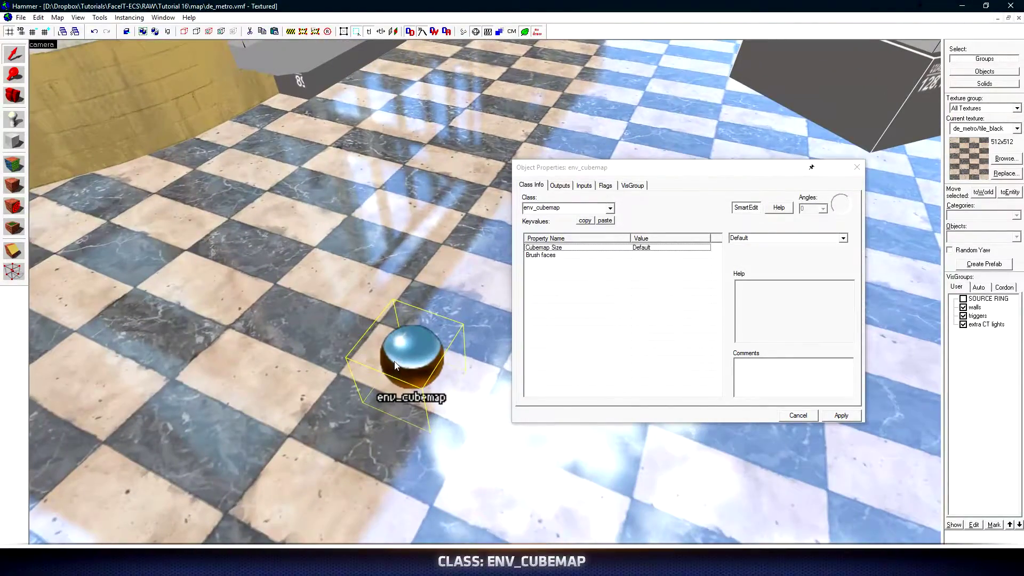
Remove the env_cubemap from its first spot on the checkered floor.
{"action": "key", "text": "shift+z"}
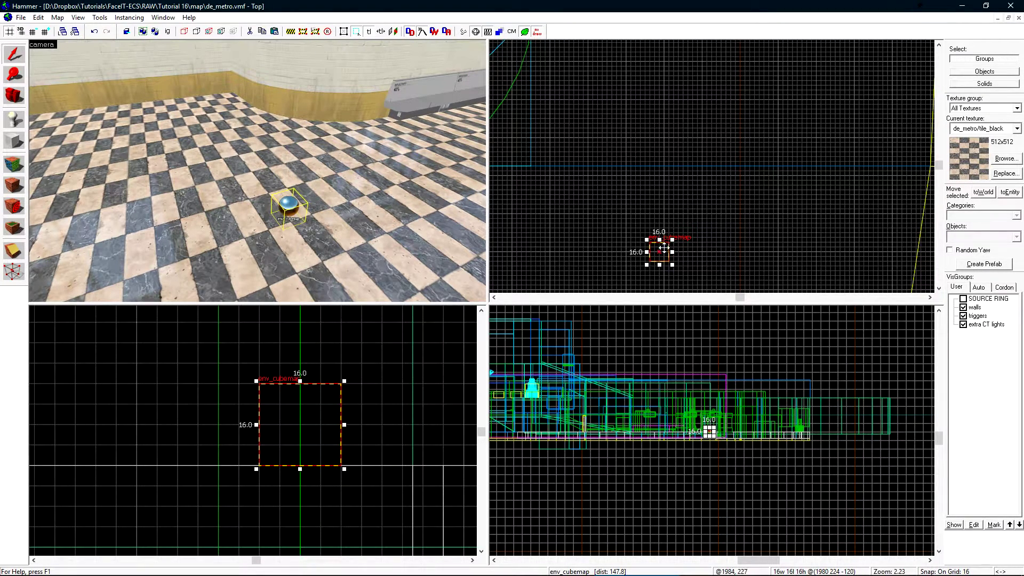
{"action": "key", "text": "Delete"}
{"action": "key", "text": "shift+z"}
{"action": "key", "text": "shift+z"}
{"action": "left_click", "coordinate": [315, 193]}
{"action": "key", "text": "shift+z"}
{"action": "key", "text": "Escape"}
{"action": "key", "text": "z"}
{"action": "key", "text": "s"}
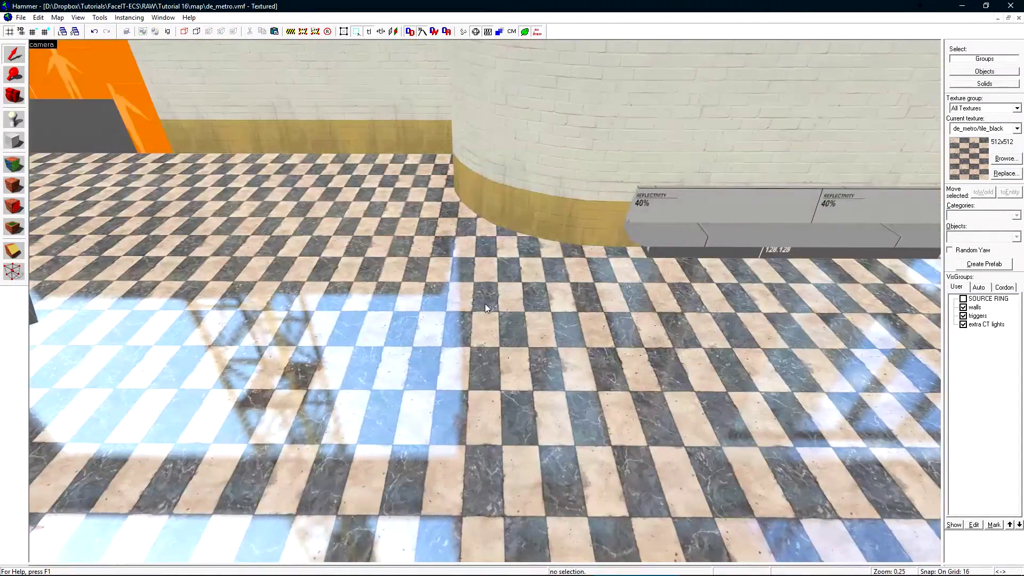
{"action": "key", "text": "s"}
{"action": "key", "text": "s"}
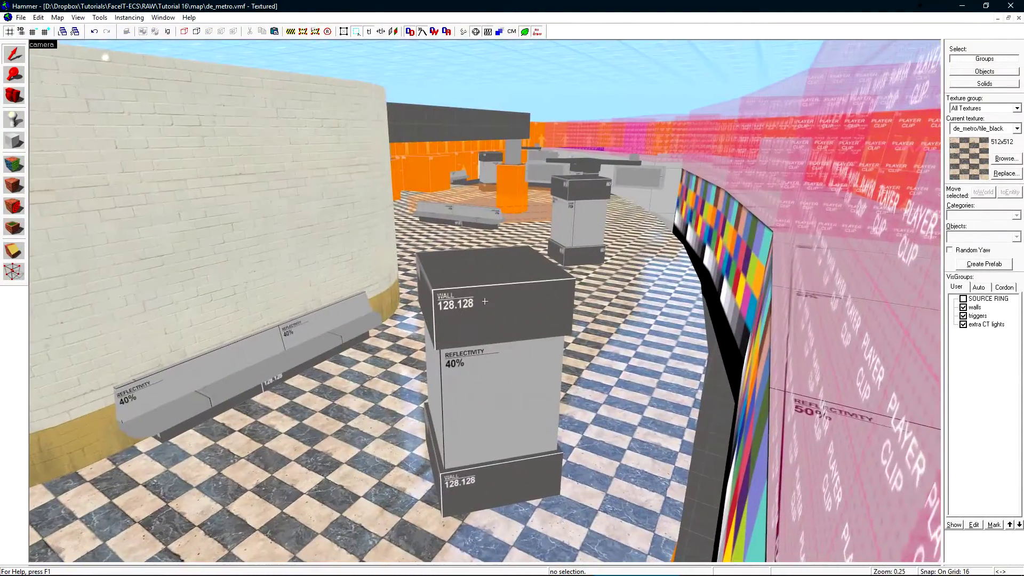
{"action": "key", "text": "z"}
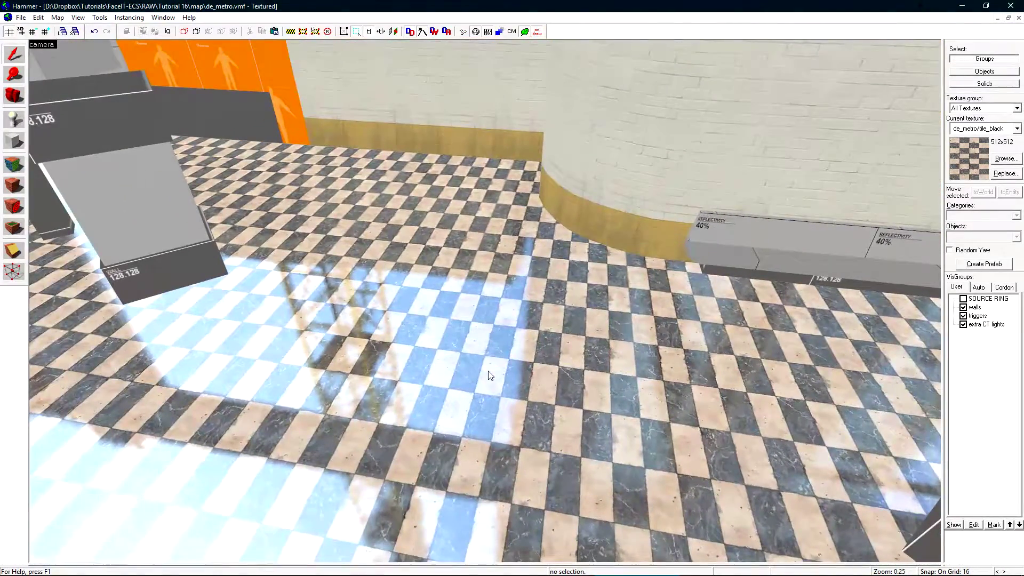
Paste six copies of the env_cubemap spaced out along the checkered floor through the hall.
{"action": "key", "text": "ctrl+v"}
{"action": "key", "text": "z"}
{"action": "key", "text": "d"}
{"action": "key", "text": "z"}
{"action": "key", "text": "ctrl+v"}
{"action": "key", "text": "z"}
{"action": "key", "text": "w"}
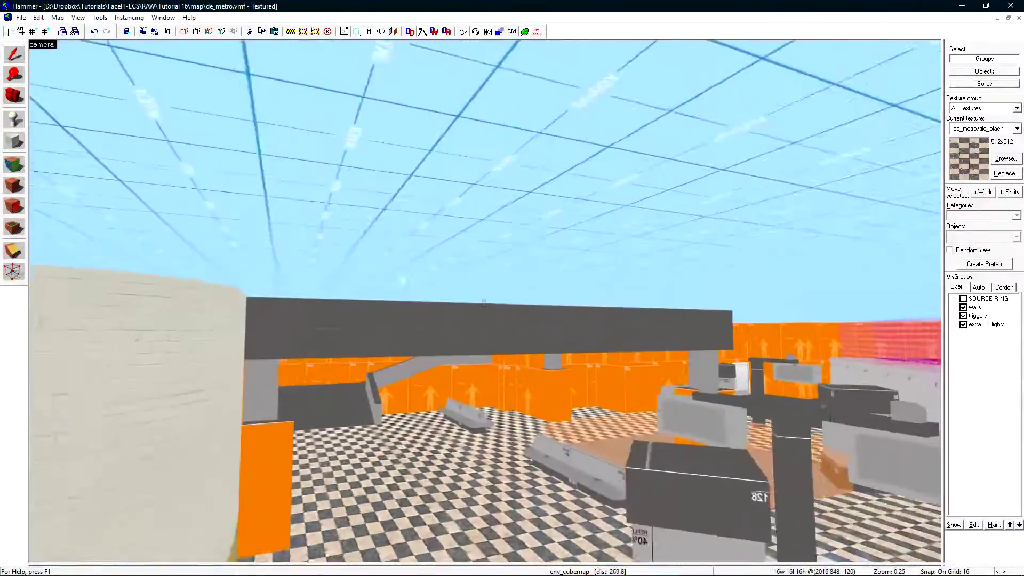
{"action": "key", "text": "z"}
{"action": "key", "text": "ctrl+v"}
{"action": "key", "text": "z"}
{"action": "key", "text": "w"}
{"action": "key", "text": "z"}
{"action": "key", "text": "ctrl+v"}
{"action": "key", "text": "z"}
{"action": "key", "text": "w"}
{"action": "key", "text": "z"}
{"action": "key", "text": "ctrl+v"}
{"action": "key", "text": "z"}
{"action": "key", "text": "w"}
{"action": "key", "text": "z"}
{"action": "key", "text": "ctrl+v"}
{"action": "key", "text": "shift+a"}
{"action": "key", "text": "shift+s"}
Examine the coverage and spacing of the env_cubemaps along the checkered floor and the adjoining grey-floored corridor.
{"action": "key", "text": "z"}
{"action": "key", "text": "s"}
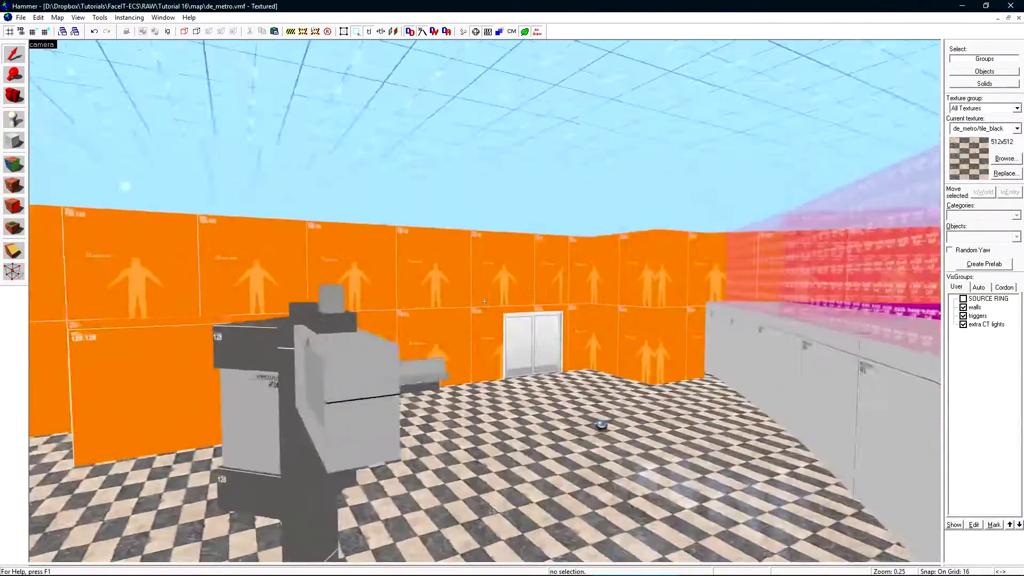
{"action": "key", "text": "z"}
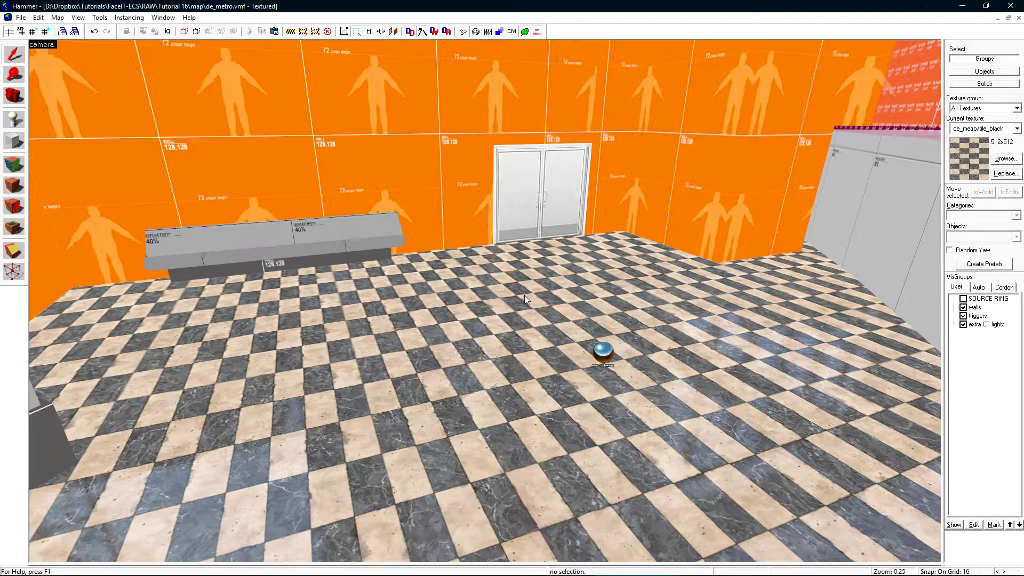
{"action": "key", "text": "w"}
{"action": "key", "text": "z"}
{"action": "key", "text": "z"}
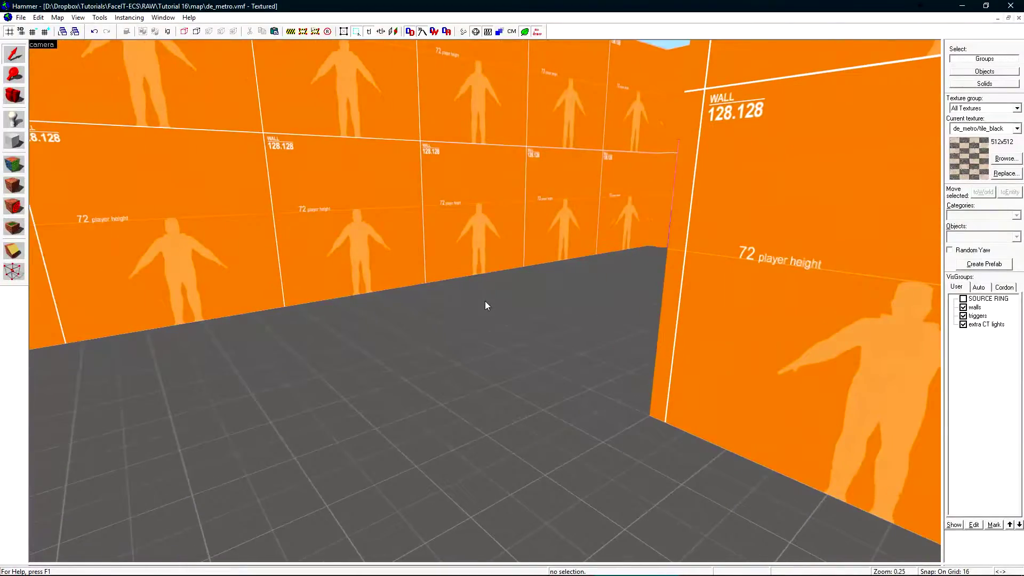
{"action": "key", "text": "z"}
{"action": "key", "text": "w"}
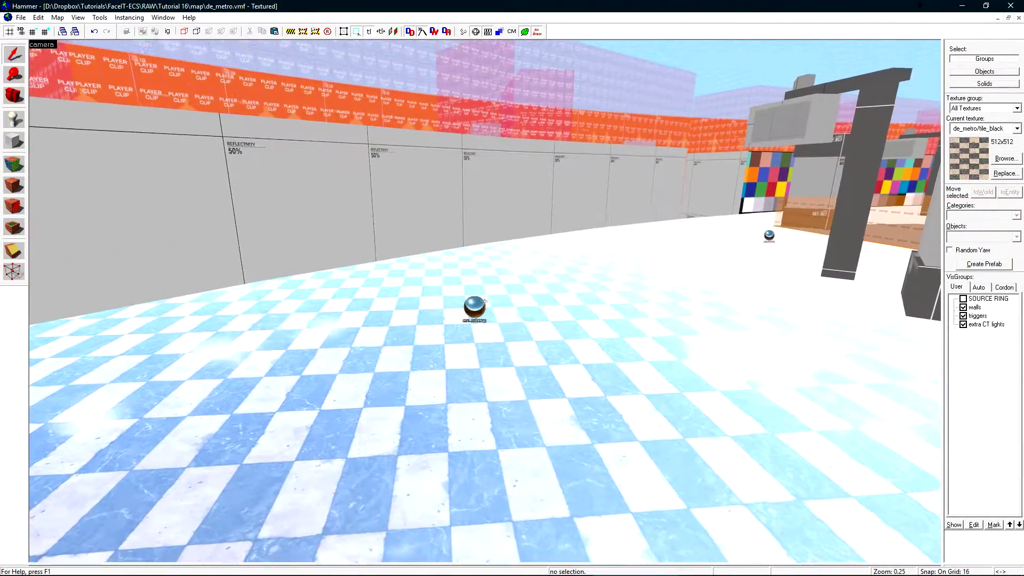
{"action": "key", "text": "w"}
{"action": "key", "text": "z"}
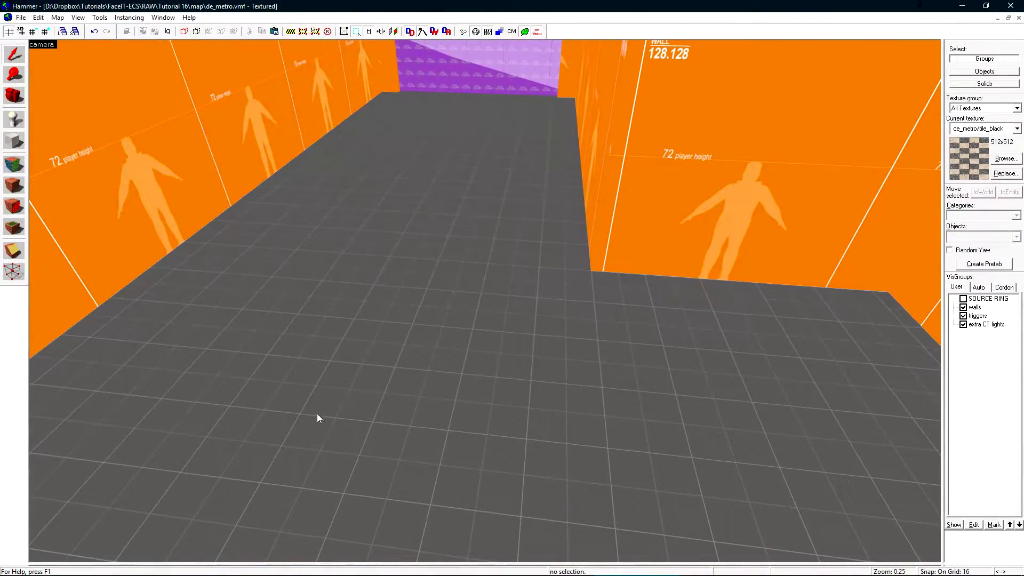
Paste two more env_cubemaps, one on each of the grey-floored areas at opposite ends of the checkered hall.
{"action": "key", "text": "ctrl+v"}
{"action": "key", "text": "z"}
{"action": "key", "text": "w"}
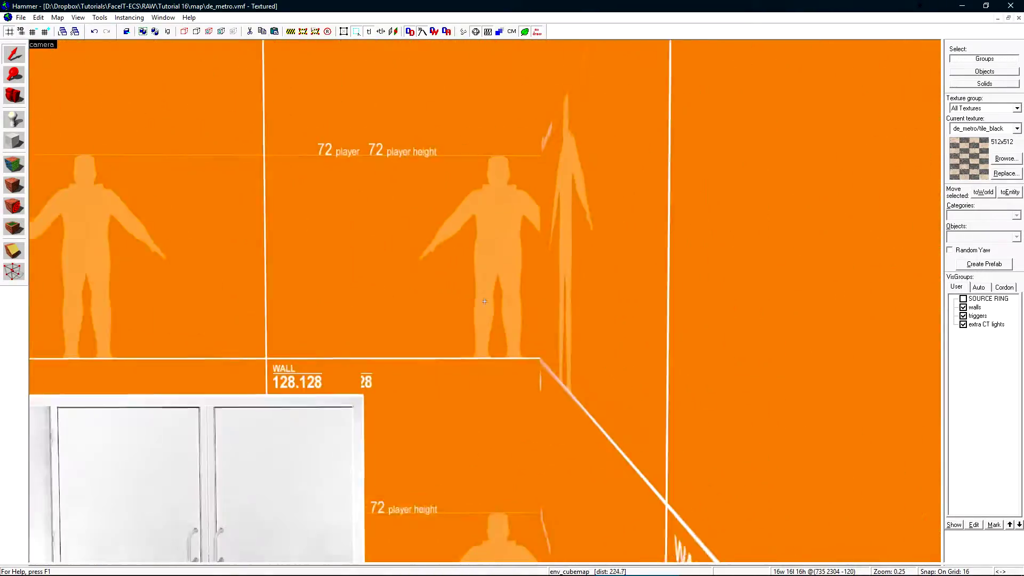
{"action": "key", "text": "w"}
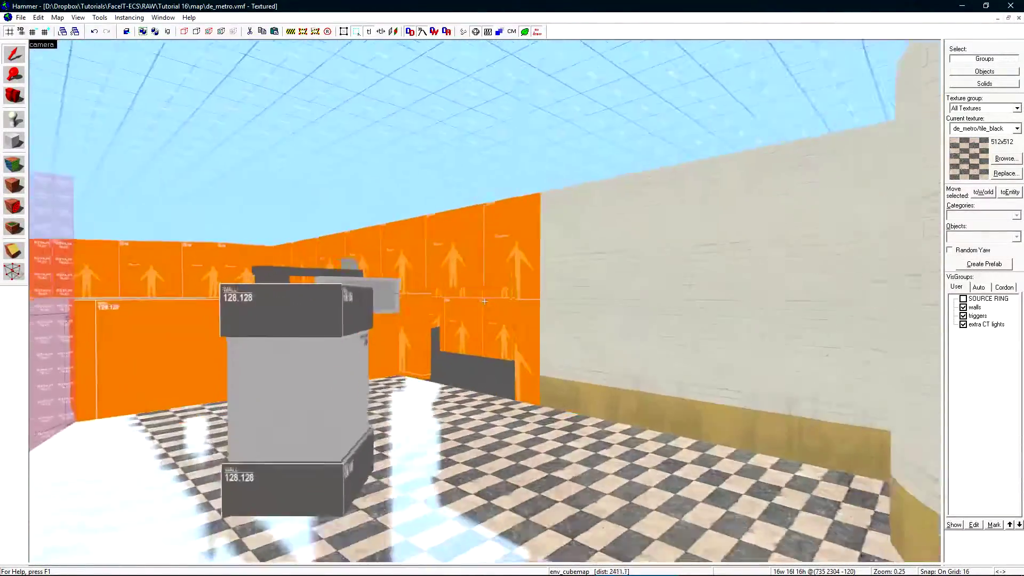
{"action": "key", "text": "z"}
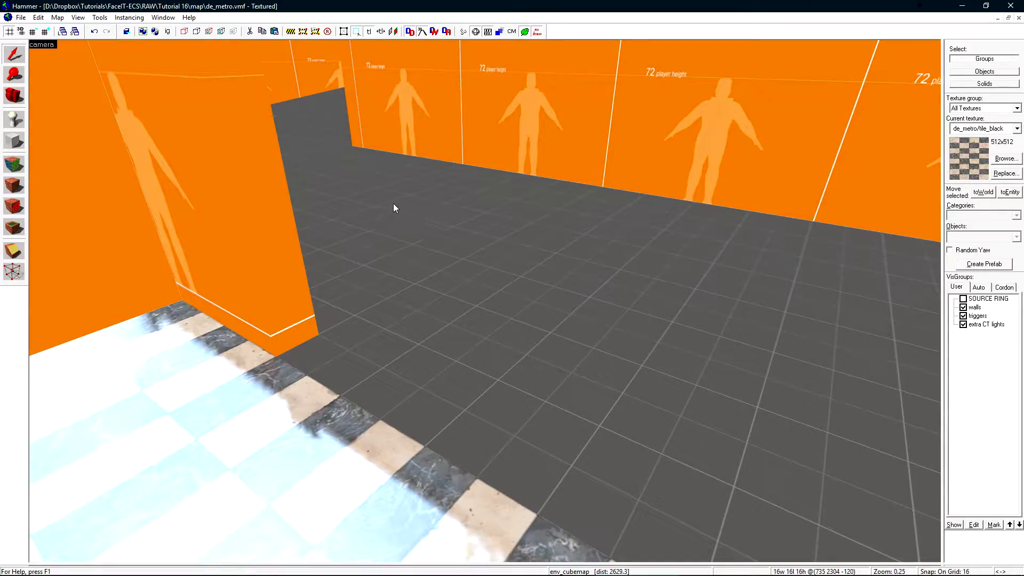
{"action": "key", "text": "ctrl+v"}
{"action": "key", "text": "z"}
{"action": "key", "text": "s"}
{"action": "key", "text": "z"}
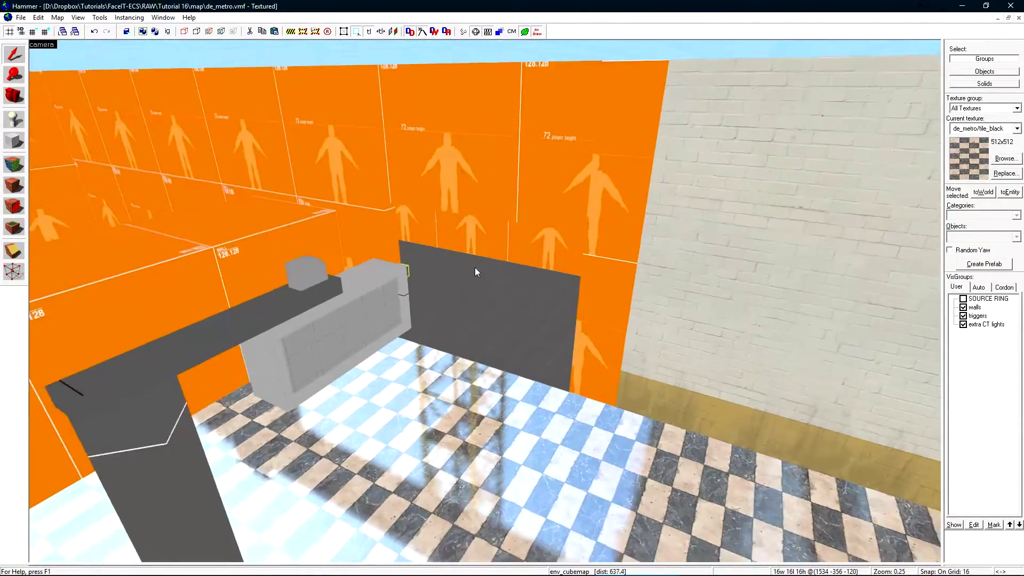
Select the env_cubemap on the checkered floor beside the curved wall and centre the 2D views on it.
{"action": "key", "text": "z"}
{"action": "key", "text": "s"}
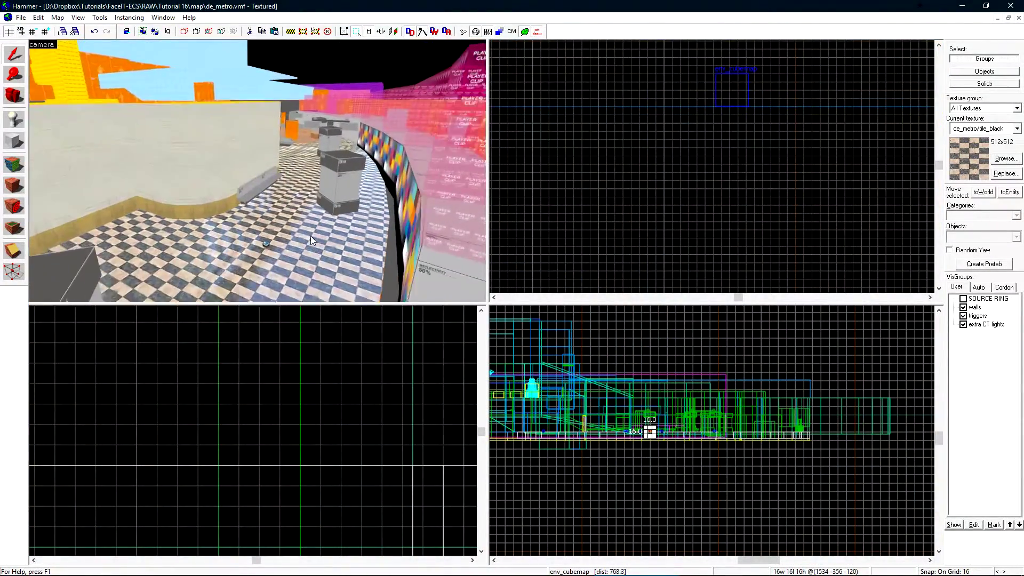
{"action": "scroll", "coordinate": [310, 236], "scroll_direction": "up", "scroll_amount": 2}
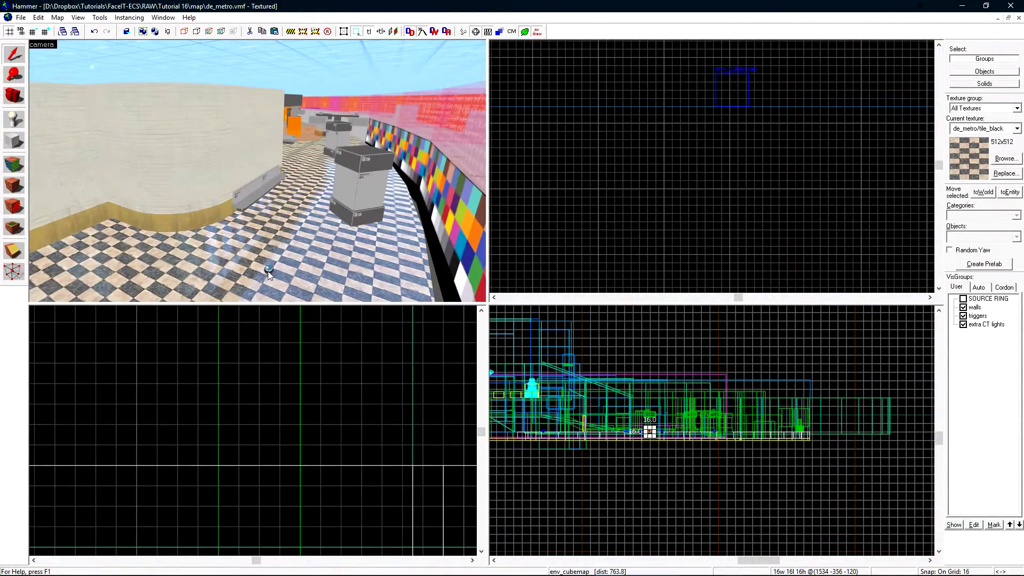
{"action": "left_click", "coordinate": [269, 271]}
{"action": "key", "text": "ctrl+e"}
{"action": "scroll", "coordinate": [267, 430], "scroll_direction": "up", "scroll_amount": 10}
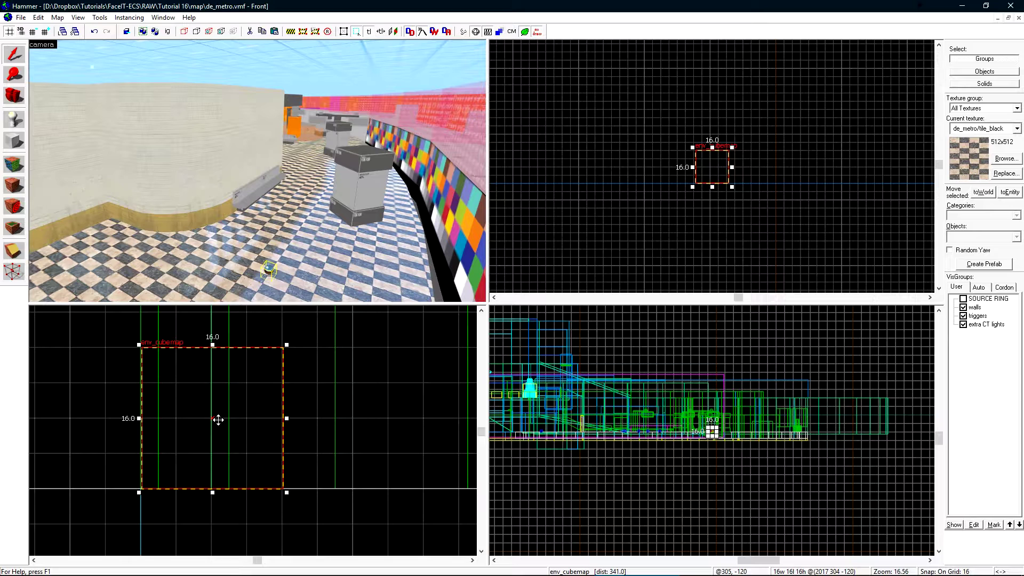
Select every env_cubemap through the Entity Report and move them all by 56 units on Z.
{"action": "left_click", "coordinate": [58, 17]}
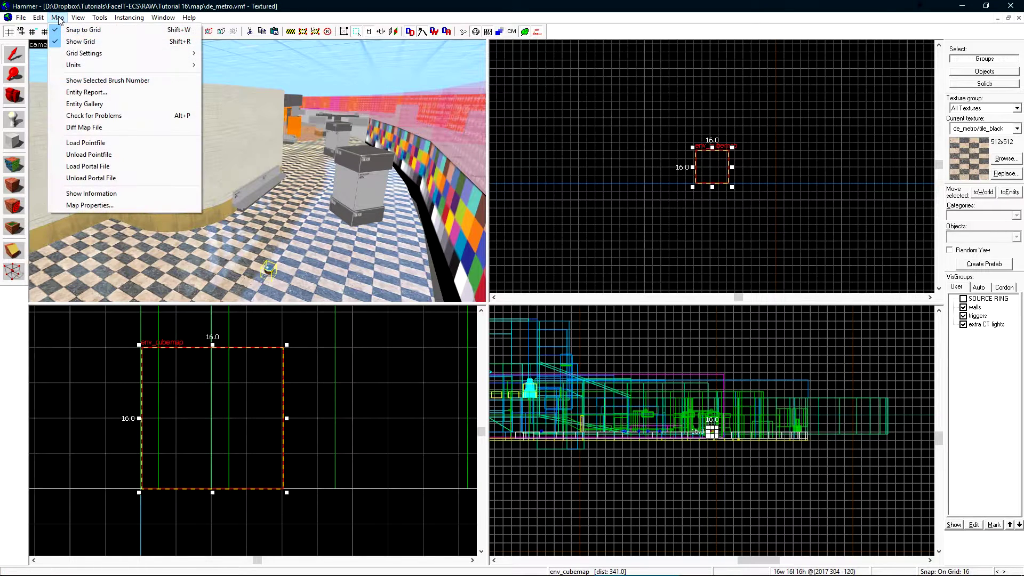
{"action": "left_click", "coordinate": [98, 93]}
{"action": "left_click", "coordinate": [57, 105]}
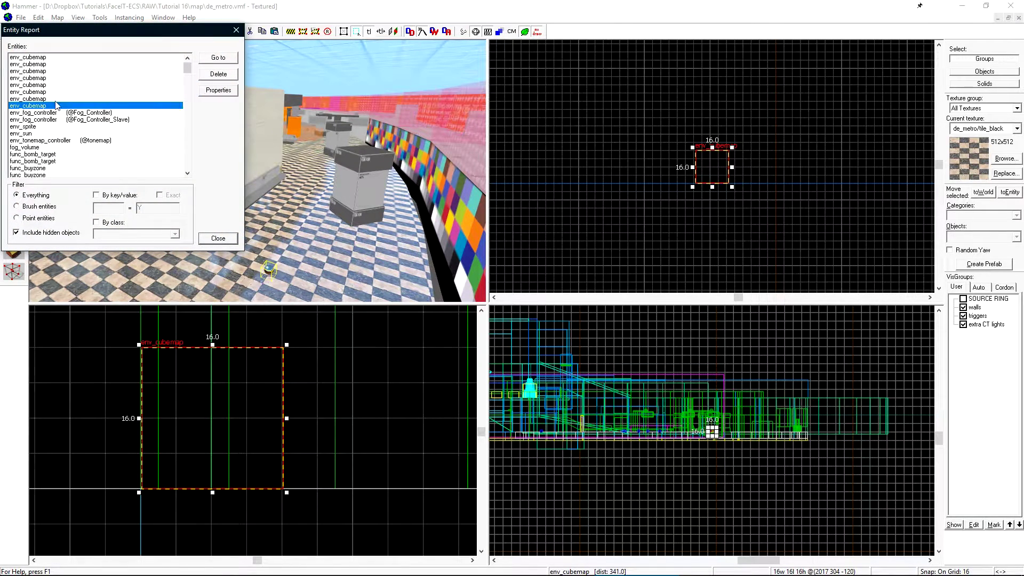
{"action": "left_click", "coordinate": [41, 59], "text": "shift"}
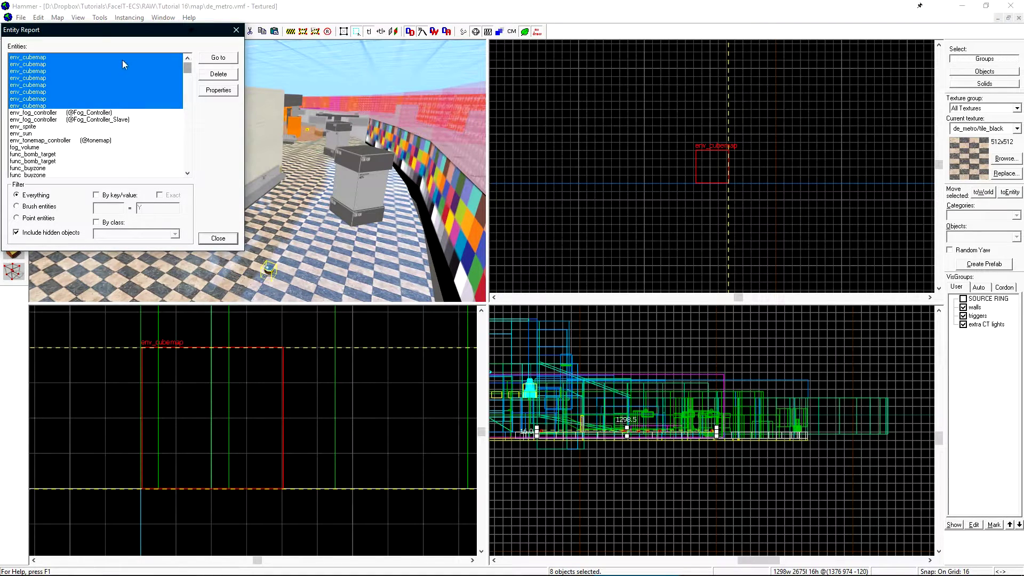
{"action": "left_click", "coordinate": [236, 30]}
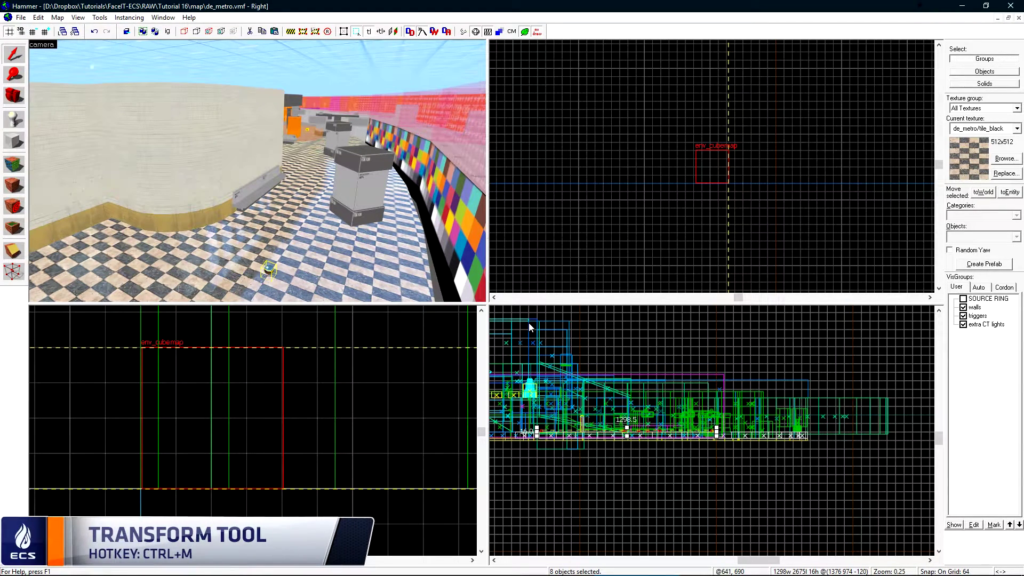
{"action": "key", "text": "ctrl+m"}
{"action": "left_click", "coordinate": [473, 303]}
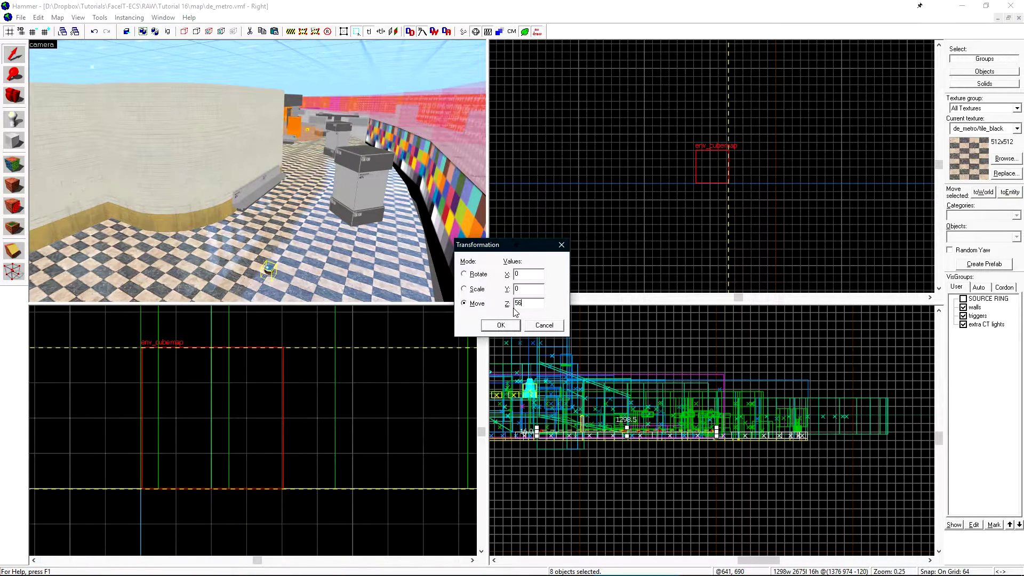
{"action": "left_click", "coordinate": [501, 325]}
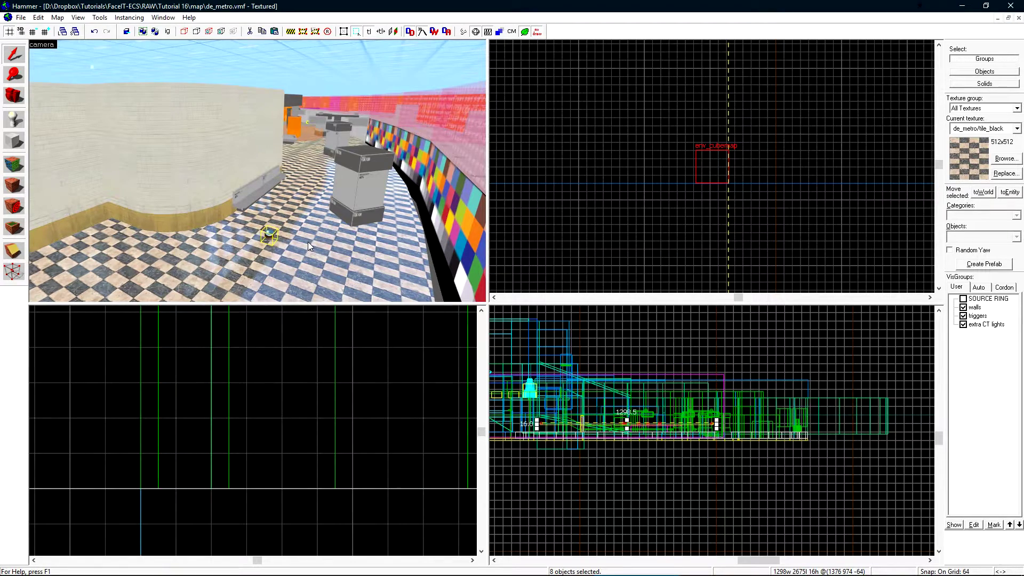
Place an info_player_terrorist beside the env_cubemap near the curved wall to compare their heights, and delete it again.
{"action": "key", "text": "shift+e"}
{"action": "left_click", "coordinate": [297, 264]}
{"action": "key", "text": "ctrl+shift+e"}
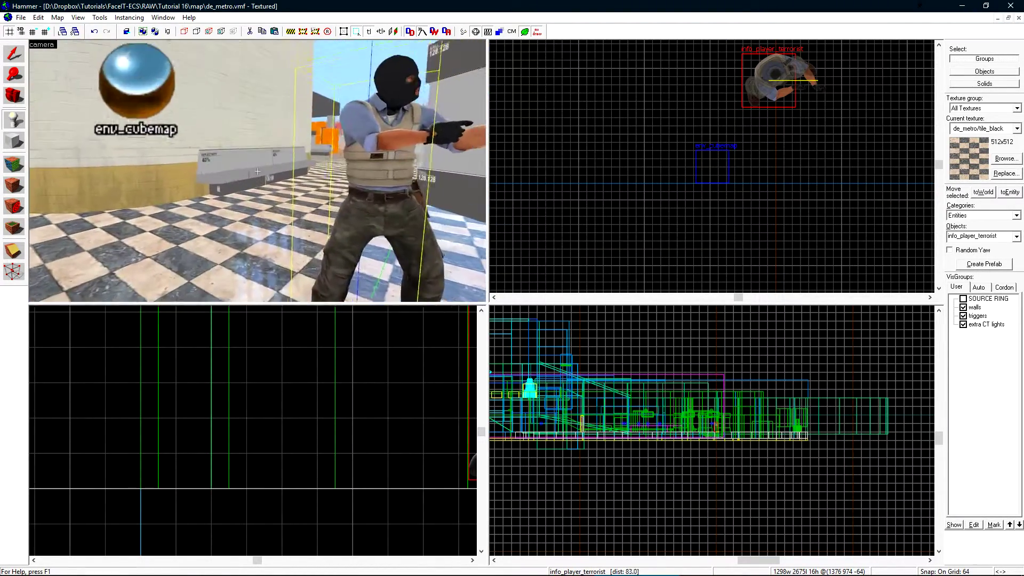
{"action": "key", "text": "Delete"}
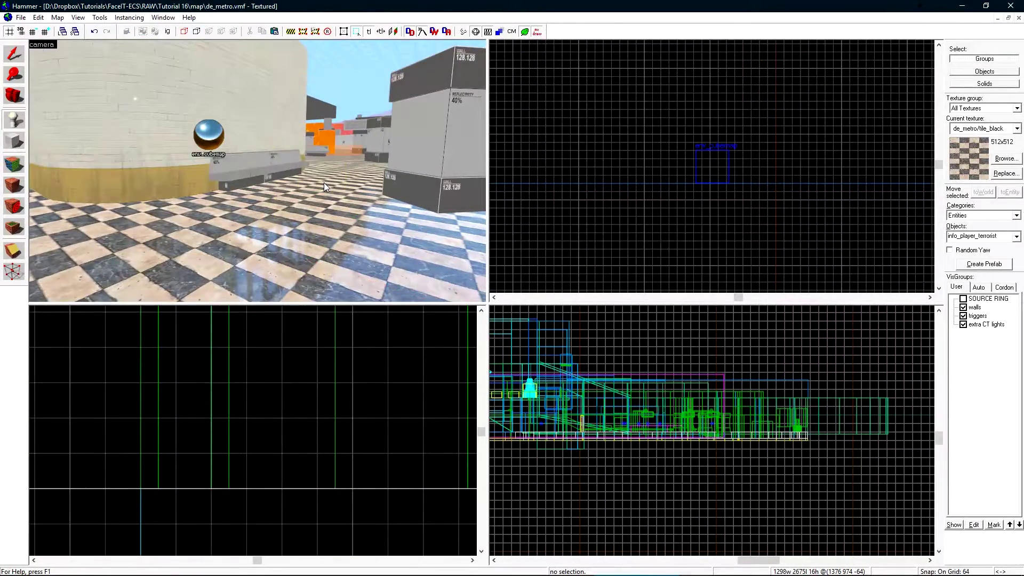
Switch to Counter-Strike: Global Offensive and run buildcubemaps in the developer console.
{"action": "left_click", "coordinate": [460, 34]}
{"action": "left_click", "coordinate": [592, 356]}
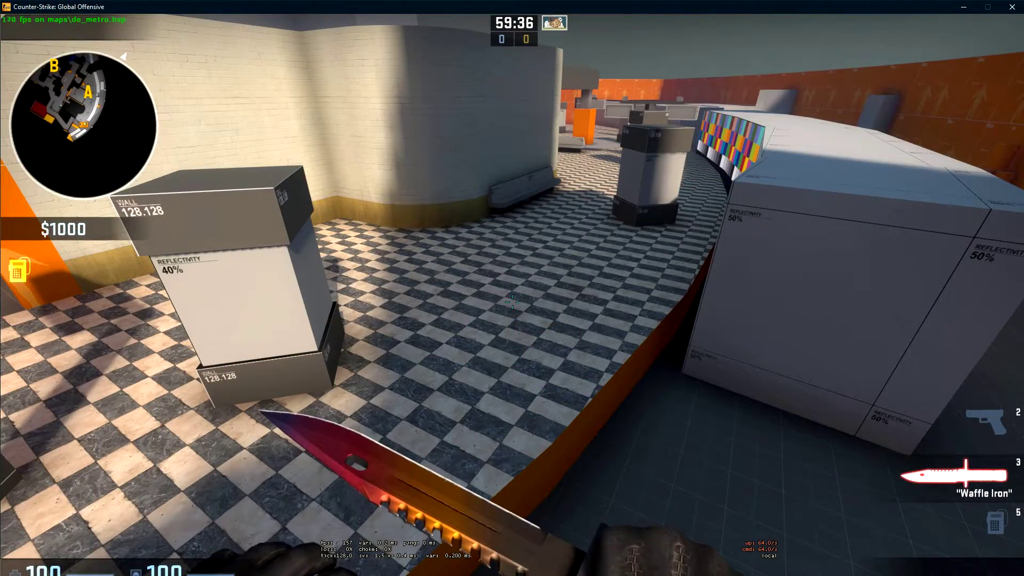
{"action": "key", "text": "grave"}
{"action": "type", "text": "buildcubemaps"}
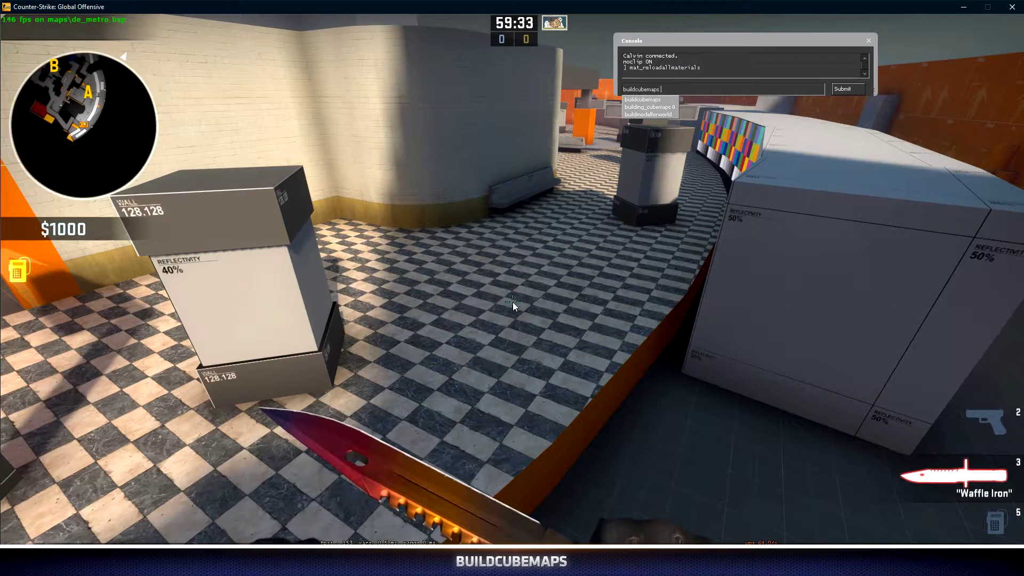
{"action": "key", "text": "Return"}
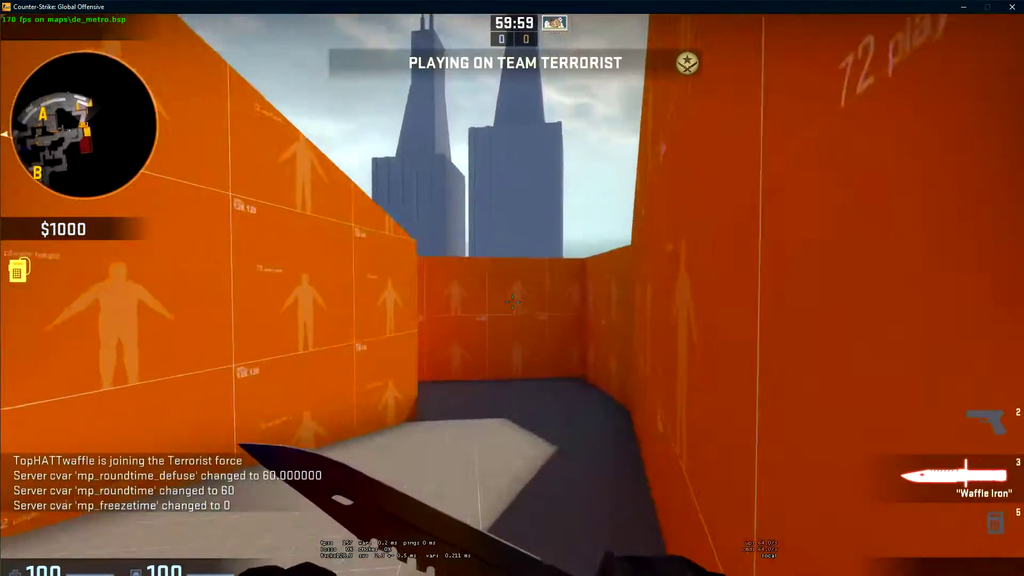
Walk through the hall and examine the checkered floor's reflections, including where they change between floor sections.
{"action": "key", "text": "w"}
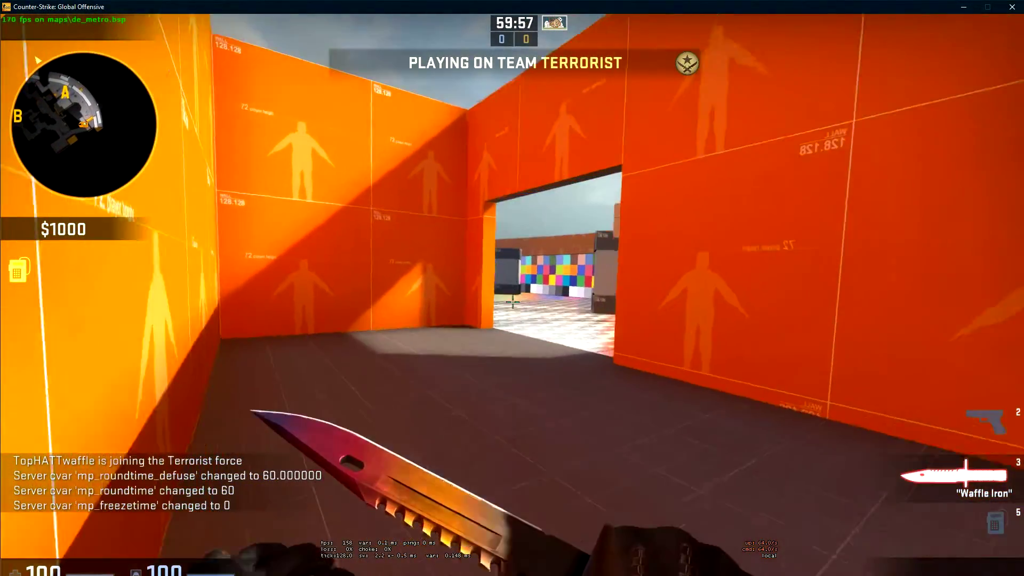
{"action": "key", "text": "w"}
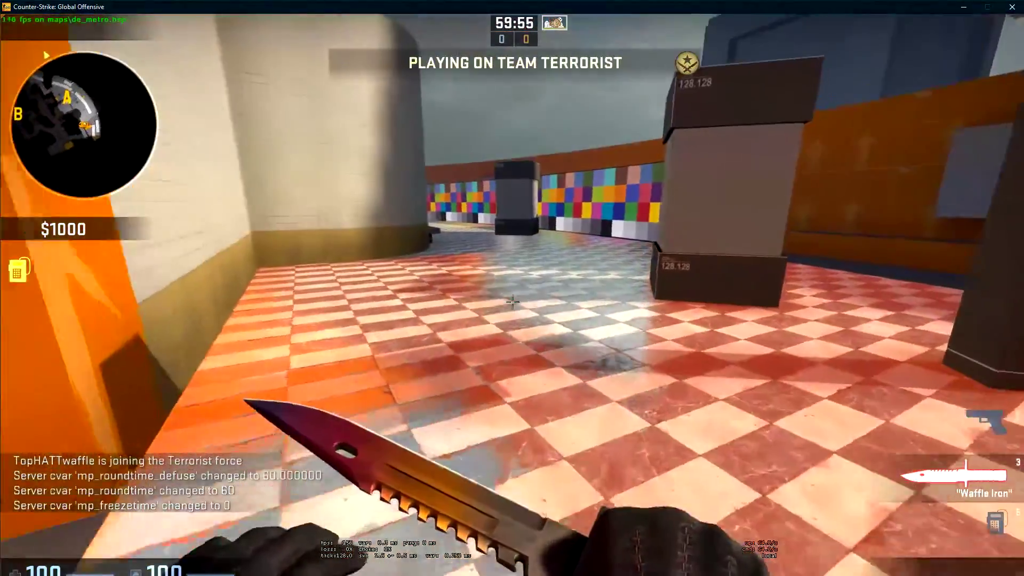
{"action": "key", "text": "s"}
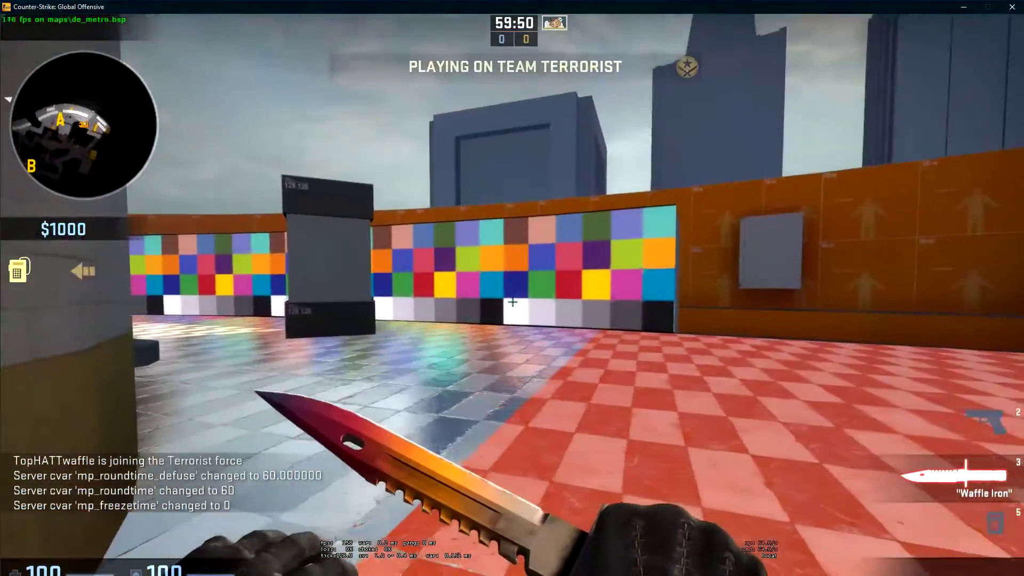
{"action": "key", "text": "w"}
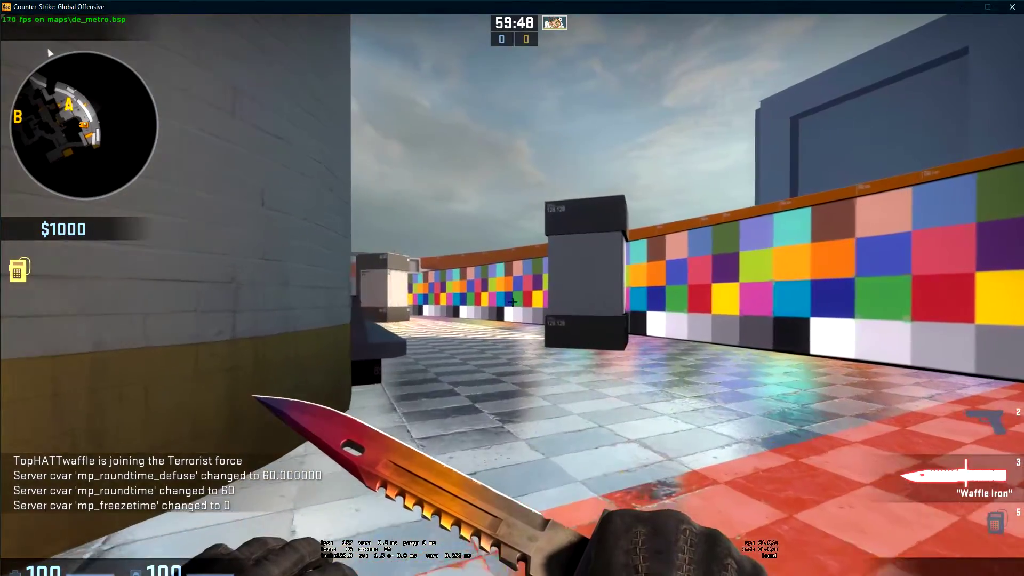
{"action": "key", "text": "f"}
{"action": "key", "text": "w"}
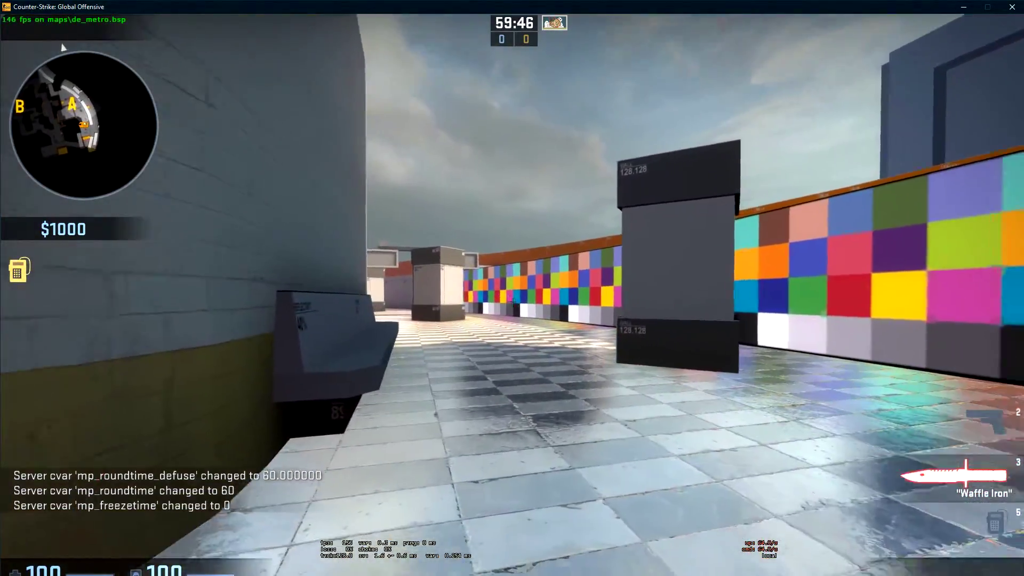
{"action": "key", "text": "s"}
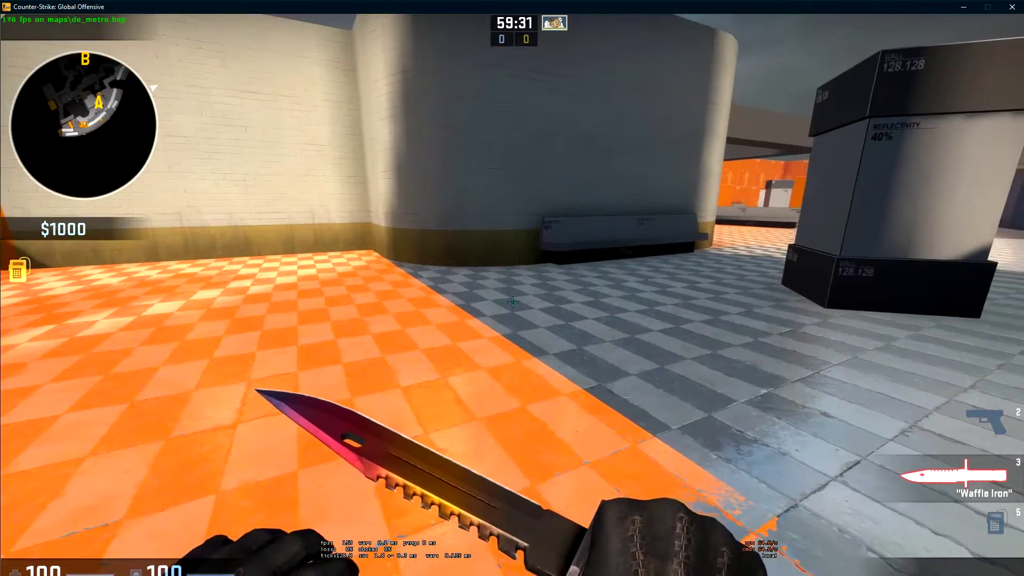
{"action": "key", "text": "w"}
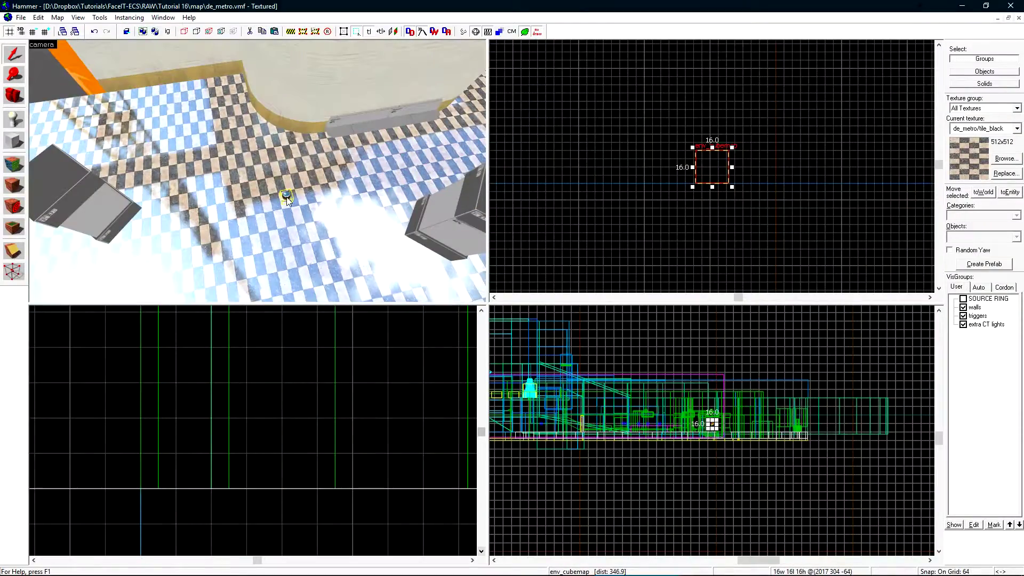
Attach the checkered floor faces 6011, 5928, 6203 and 6218 around the curved wall to the nearby env_cubemap's Brush faces.
{"action": "double_click", "coordinate": [286, 197]}
{"action": "key", "text": "shift+z"}
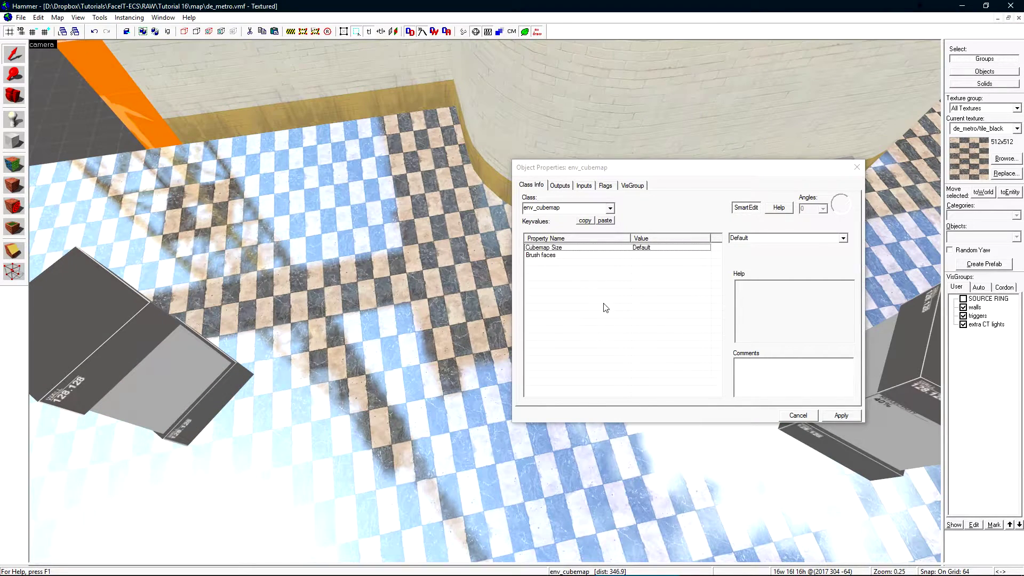
{"action": "left_click", "coordinate": [564, 256]}
{"action": "left_click_drag", "start_coordinate": [669, 174], "coordinate": [798, 286]}
{"action": "left_click", "coordinate": [869, 365]}
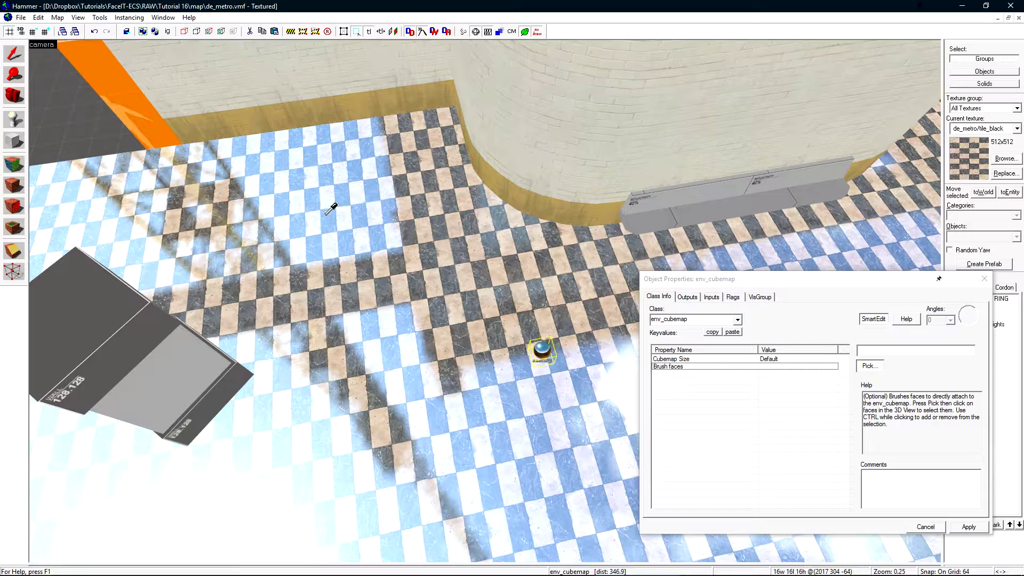
{"action": "left_click", "coordinate": [322, 187]}
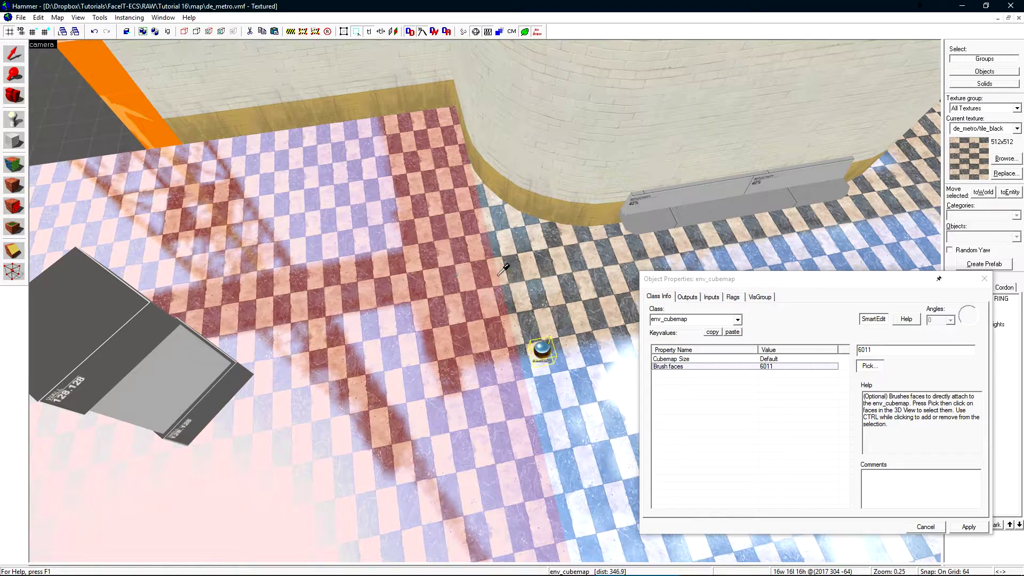
{"action": "left_click", "coordinate": [601, 257], "text": "ctrl"}
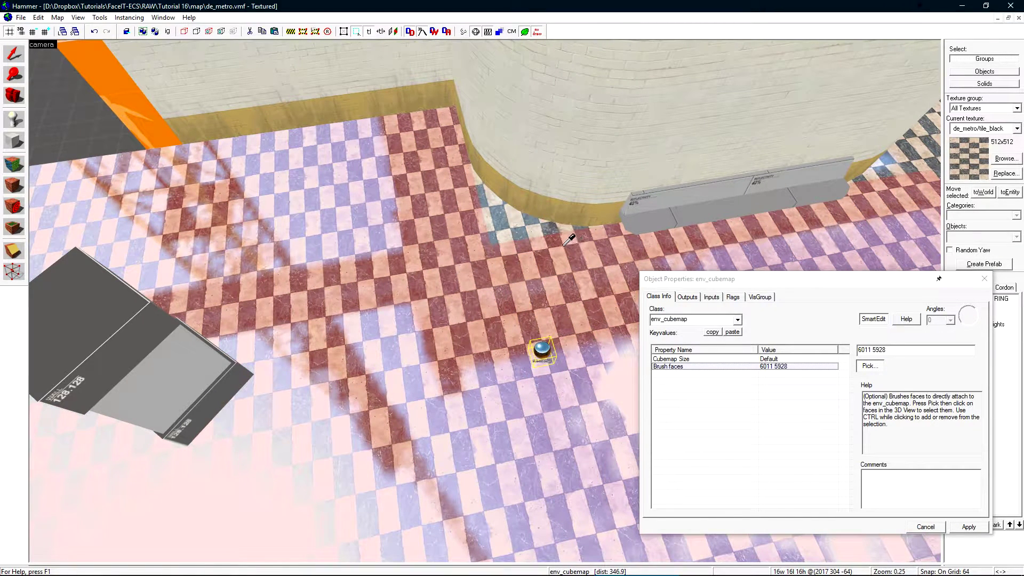
{"action": "left_click", "coordinate": [503, 223], "text": "ctrl"}
{"action": "key", "text": "z"}
{"action": "key", "text": "d"}
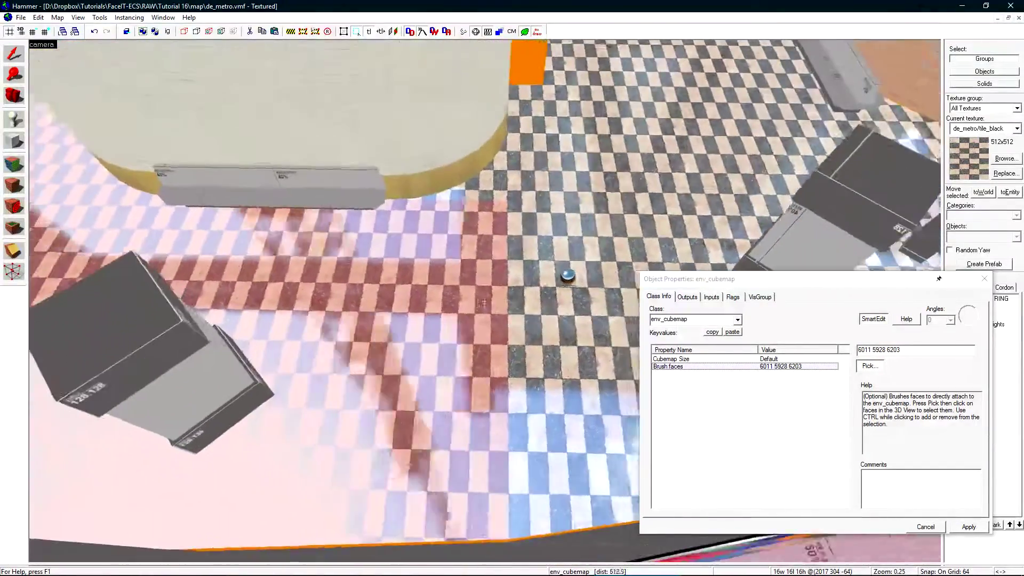
{"action": "key", "text": "z"}
{"action": "left_click", "coordinate": [450, 184], "text": "ctrl"}
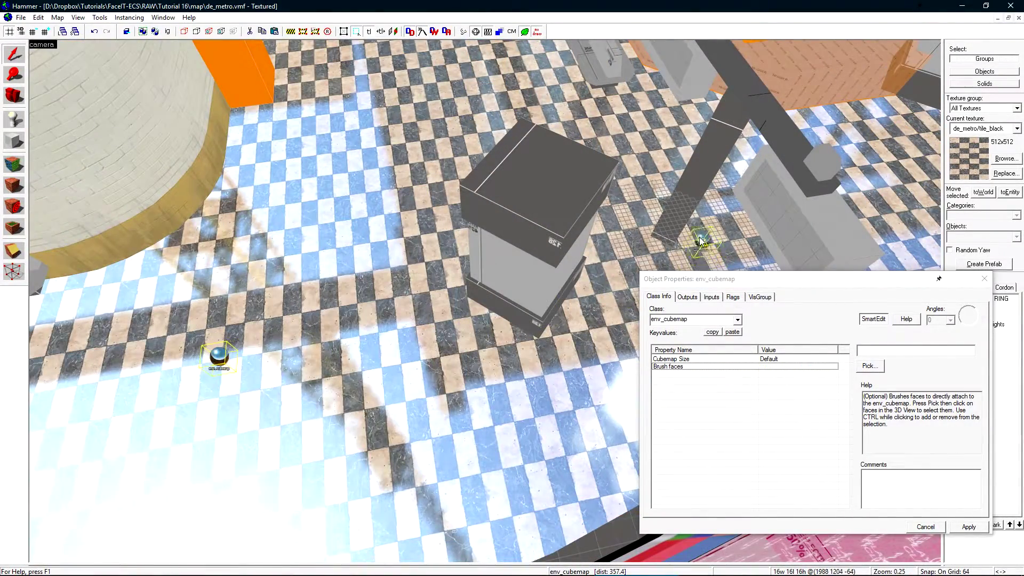
Attach the surrounding checkered floor faces, including 6347, to the Brush faces of the next env_cubemaps along the hall.
{"action": "key", "text": "z"}
{"action": "key", "text": "z"}
{"action": "left_click", "coordinate": [840, 368]}
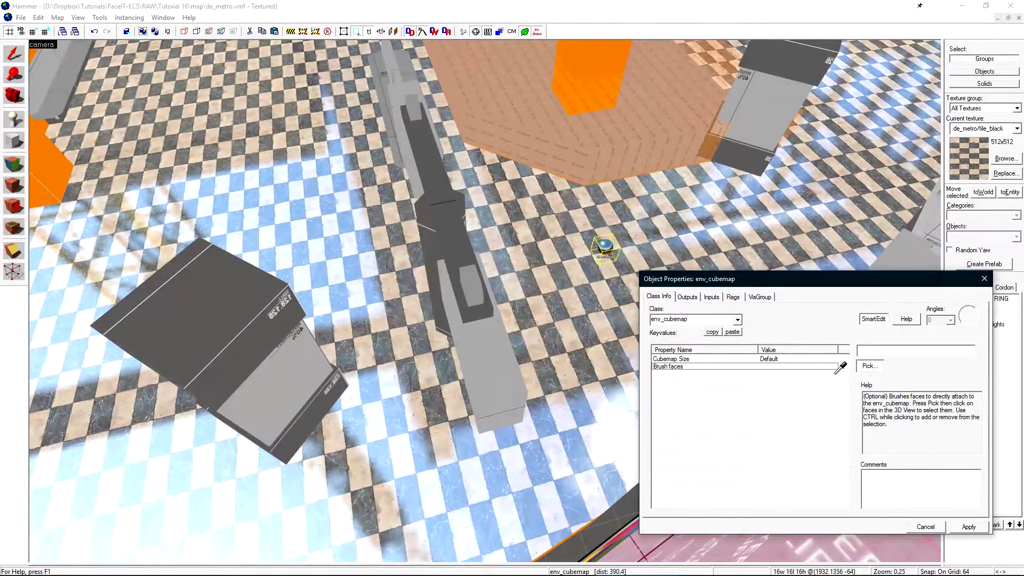
{"action": "left_click", "coordinate": [335, 468], "text": "ctrl"}
{"action": "left_click", "coordinate": [592, 336], "text": "ctrl"}
{"action": "left_click", "coordinate": [504, 253], "text": "ctrl"}
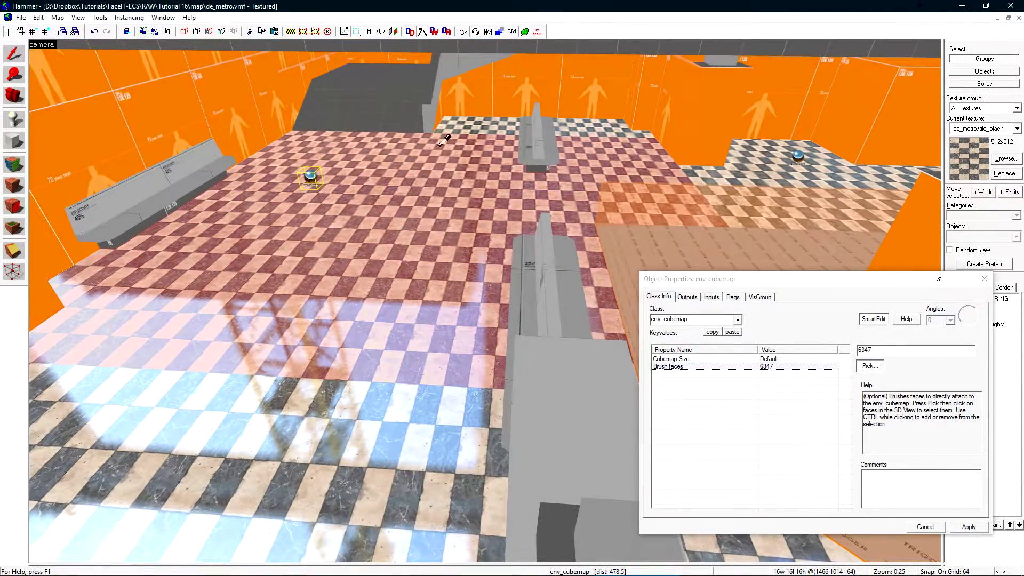
{"action": "left_click", "coordinate": [452, 131], "text": "ctrl"}
{"action": "left_click", "coordinate": [459, 122], "text": "ctrl"}
{"action": "left_click", "coordinate": [966, 525]}
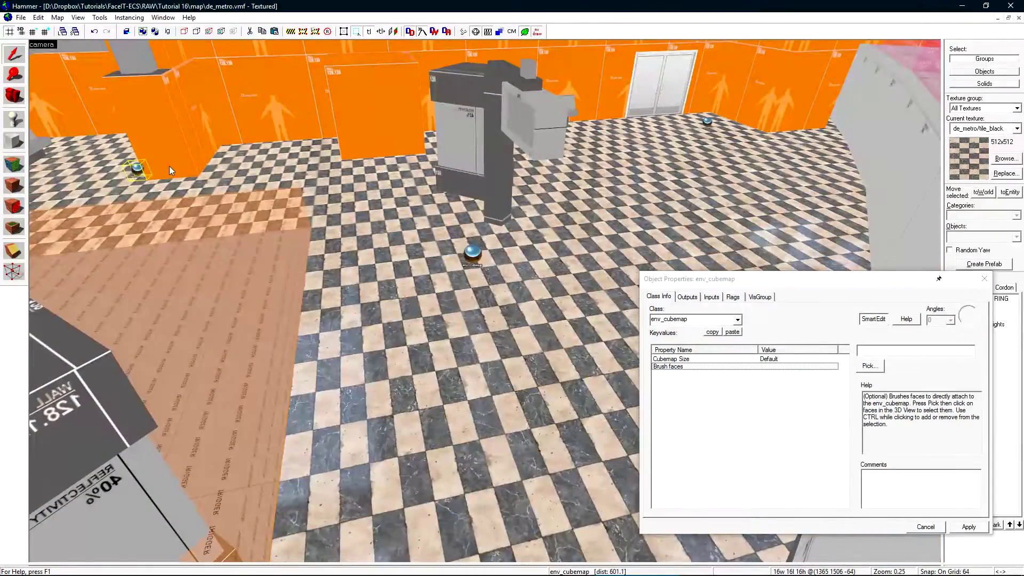
Delete the env_cubemap beside the orange block and attach floor faces 6130, 6179 and 6440 to the one near the gray kiosk.
{"action": "key", "text": "Delete"}
{"action": "left_click", "coordinate": [479, 249]}
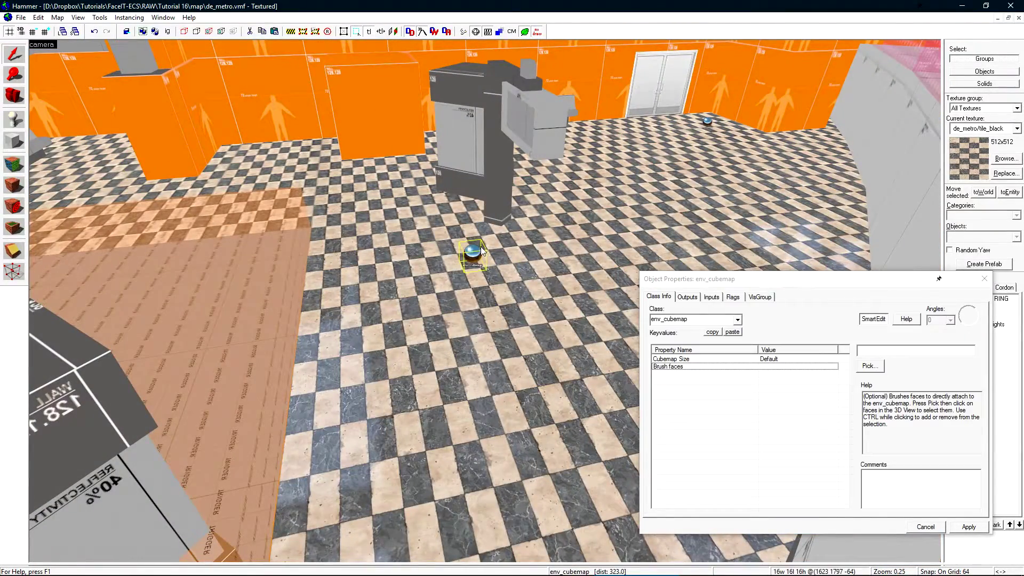
{"action": "left_click", "coordinate": [870, 365]}
{"action": "left_click", "coordinate": [507, 349], "text": "ctrl"}
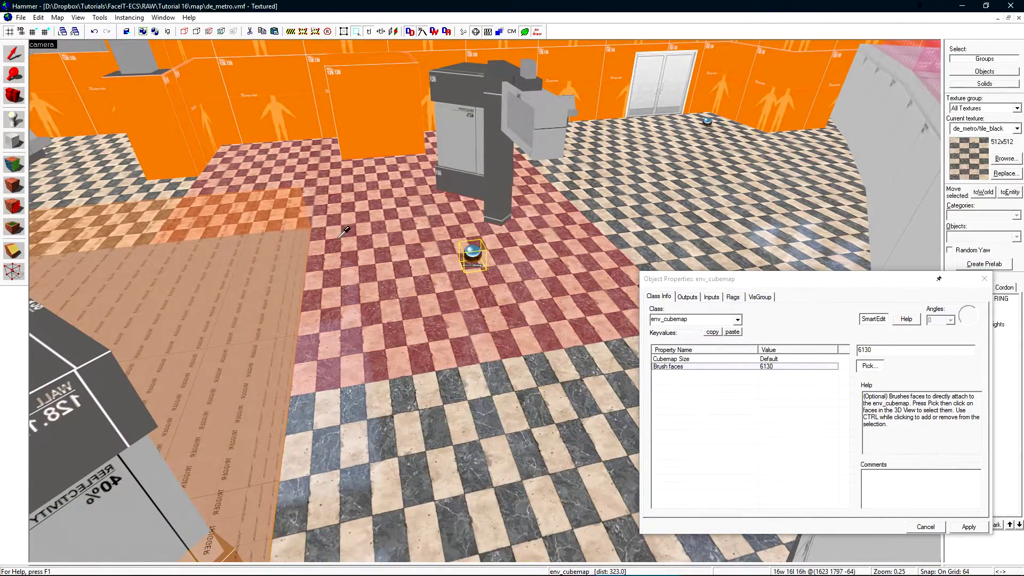
{"action": "left_click", "coordinate": [468, 426], "text": "ctrl"}
{"action": "scroll", "coordinate": [263, 216], "scroll_direction": "down", "scroll_amount": 2}
{"action": "left_click", "coordinate": [217, 209], "text": "ctrl"}
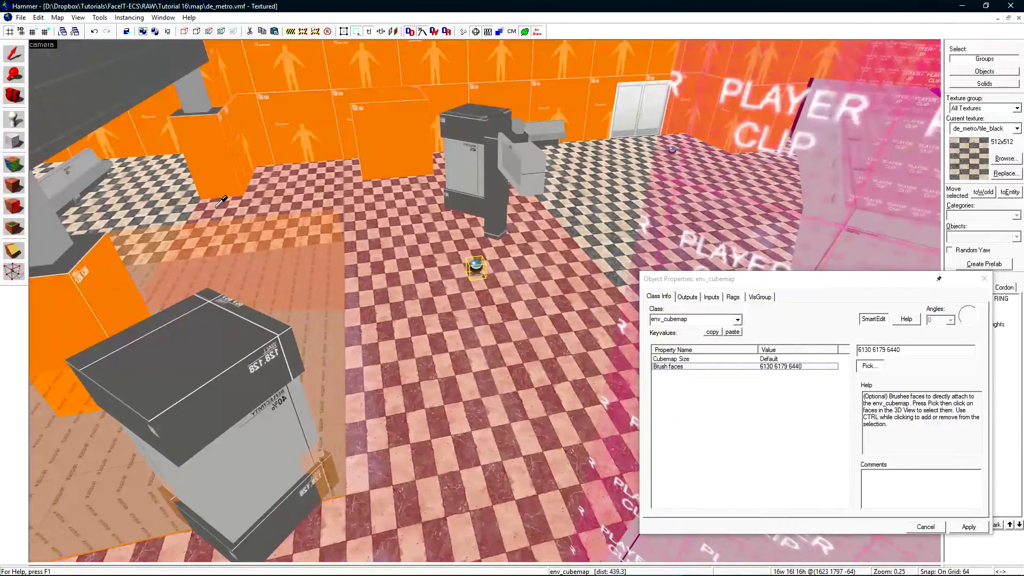
{"action": "left_click", "coordinate": [870, 366]}
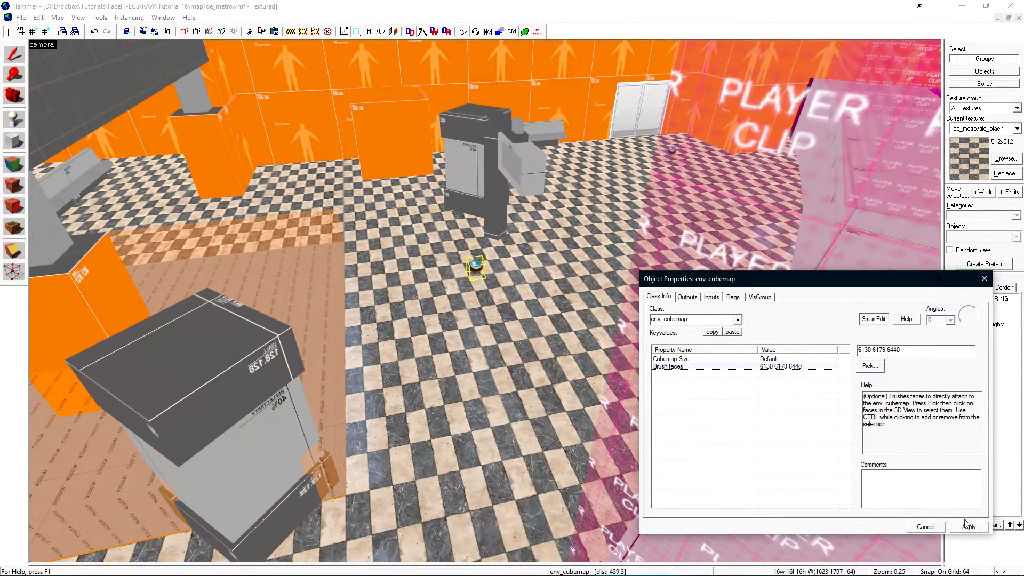
Attach floor face 6129 to the env_cubemap near the white double doors, apply it and close the object properties.
{"action": "scroll", "coordinate": [664, 152], "scroll_direction": "up", "scroll_amount": 2}
{"action": "left_click", "coordinate": [710, 121]}
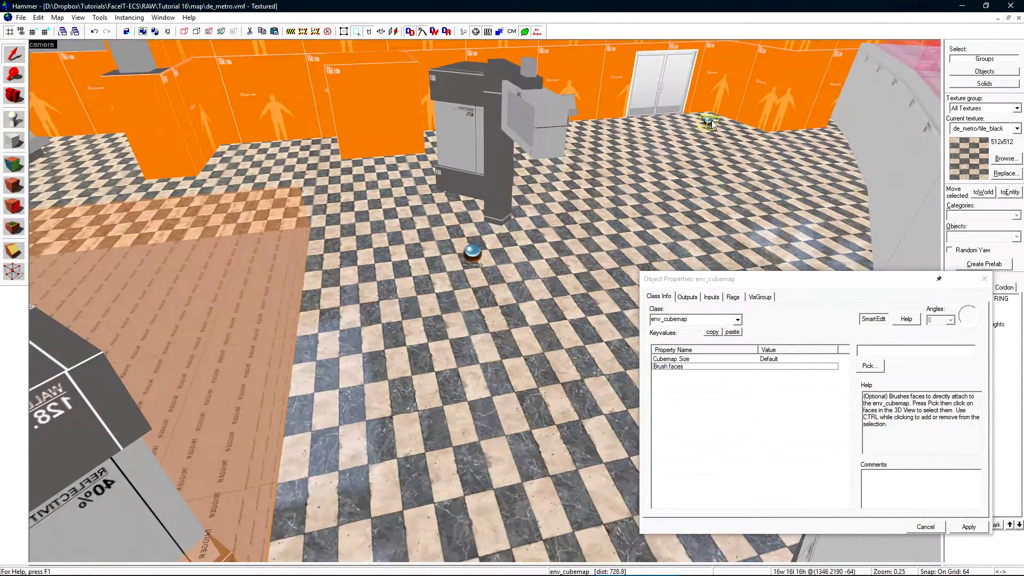
{"action": "left_click", "coordinate": [869, 367]}
{"action": "left_click", "coordinate": [779, 136]}
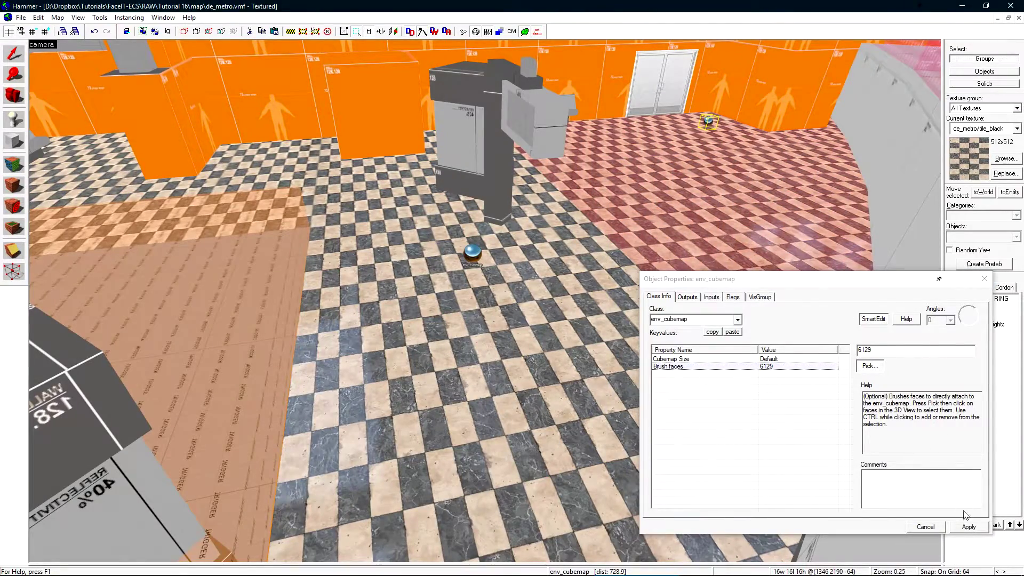
{"action": "left_click", "coordinate": [973, 527]}
{"action": "key", "text": "z"}
{"action": "key", "text": "a"}
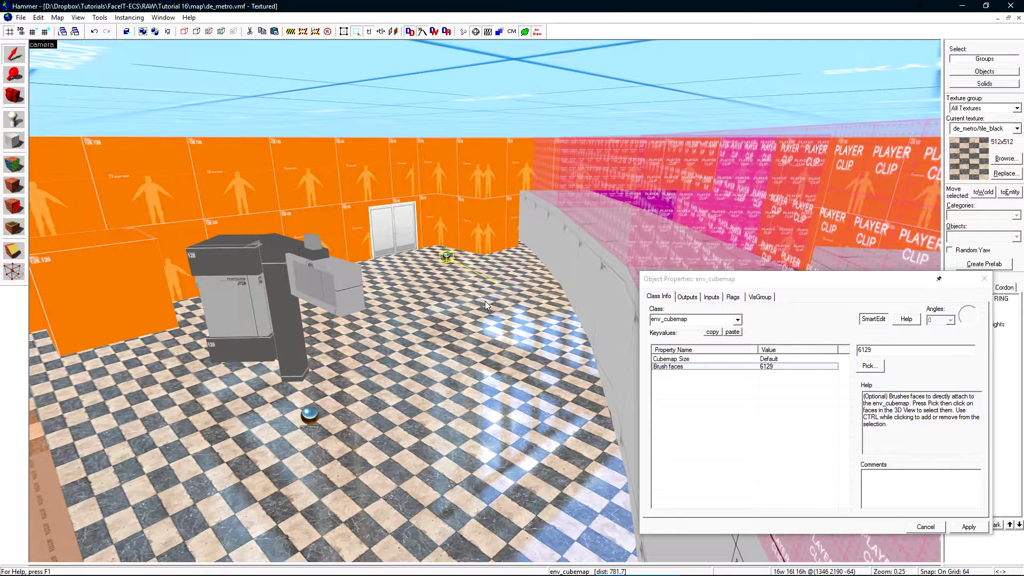
{"action": "key", "text": "alt+Return"}
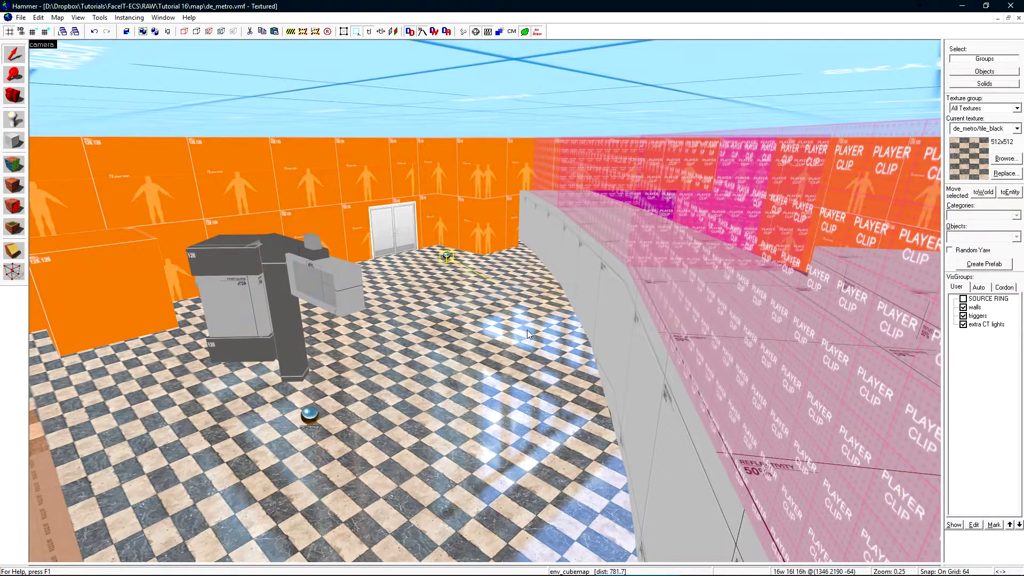
Set the Cubemap Size of the env_cubemap by the colour-chart wall to 256x256, apply it and close its properties.
{"action": "key", "text": "ctrl+shift+e"}
{"action": "key", "text": "alt+Return"}
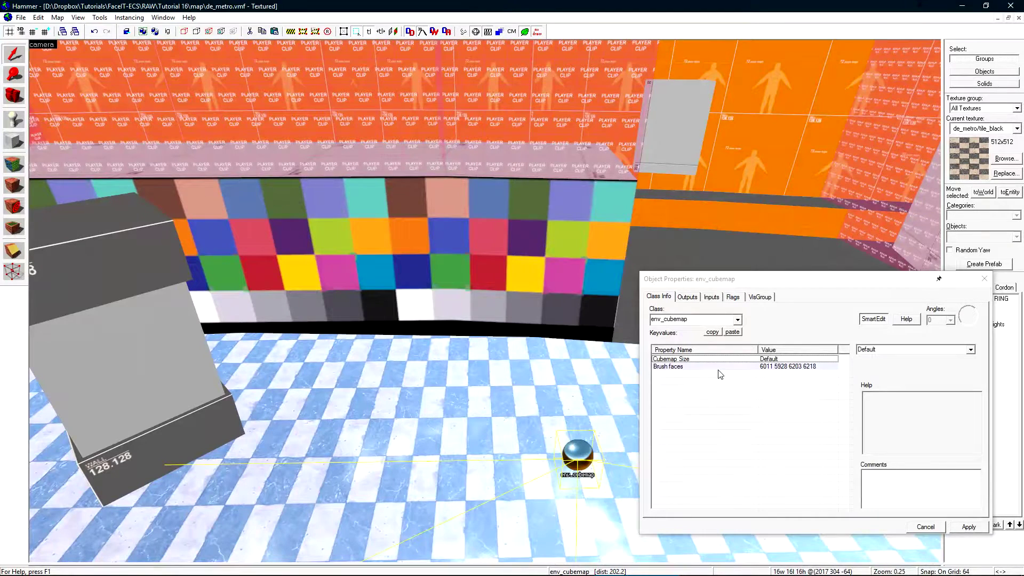
{"action": "left_click", "coordinate": [970, 349]}
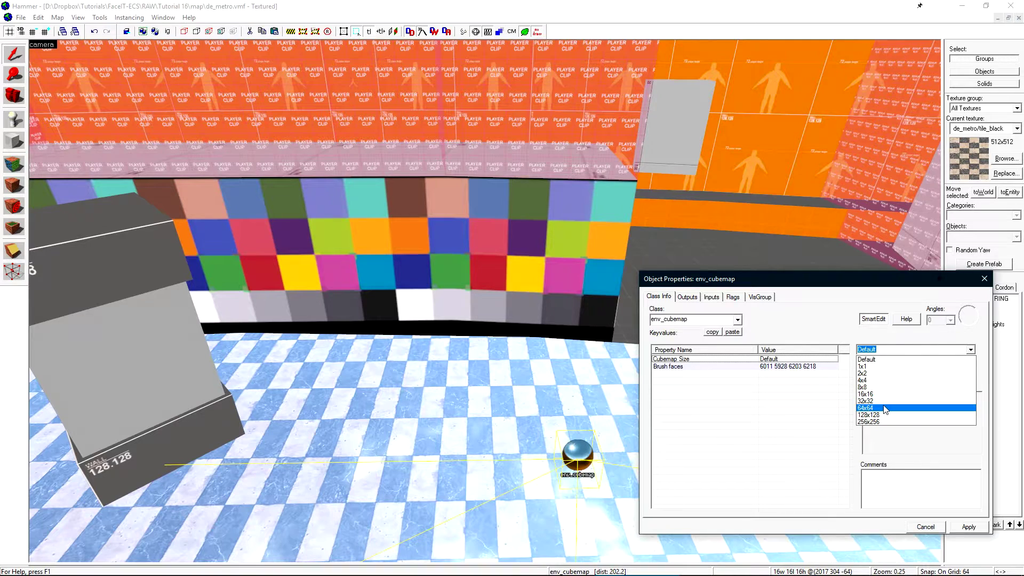
{"action": "left_click", "coordinate": [880, 421]}
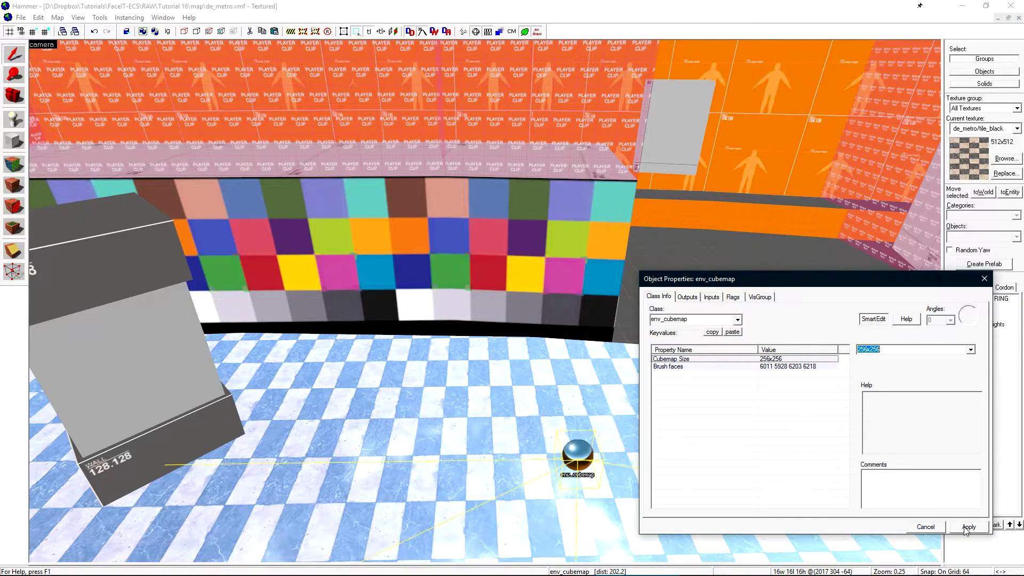
{"action": "left_click_drag", "start_coordinate": [870, 350], "coordinate": [889, 357]}
{"action": "key", "text": "z"}
{"action": "left_click", "coordinate": [970, 351]}
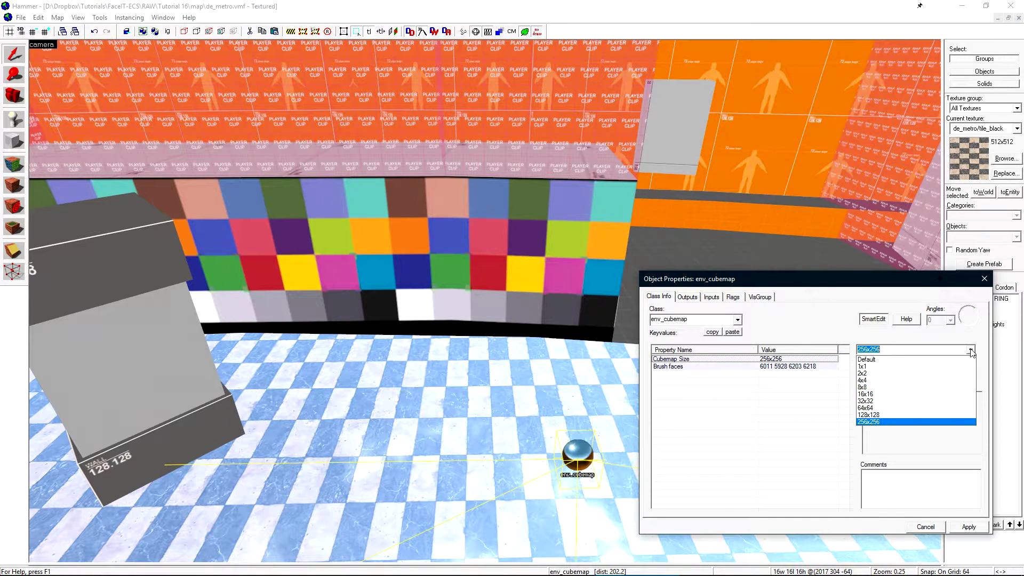
{"action": "left_click", "coordinate": [966, 528]}
{"action": "left_click", "coordinate": [929, 527]}
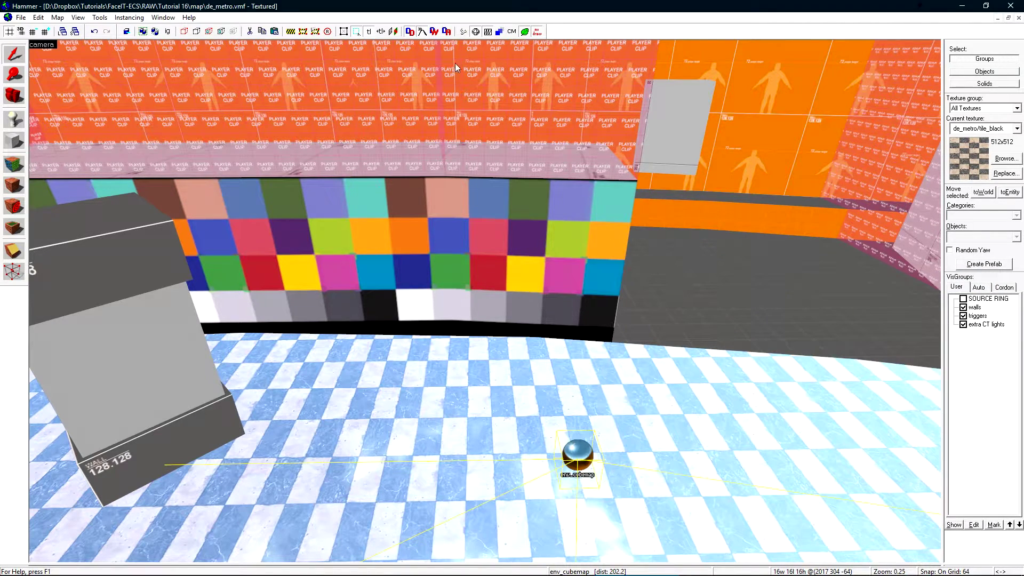
Bring up de_metro in Counter-Strike: Global Offensive and run buildcubemaps in the developer console.
{"action": "left_click", "coordinate": [466, 33]}
{"action": "left_click", "coordinate": [585, 355]}
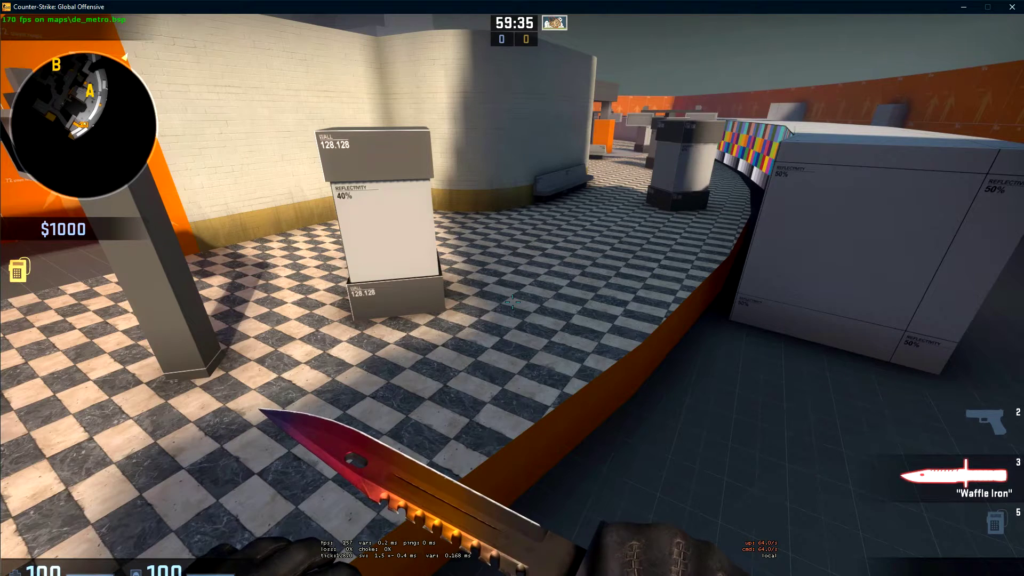
{"action": "key", "text": "grave"}
{"action": "type", "text": "buildcubemaps"}
{"action": "key", "text": "Return"}
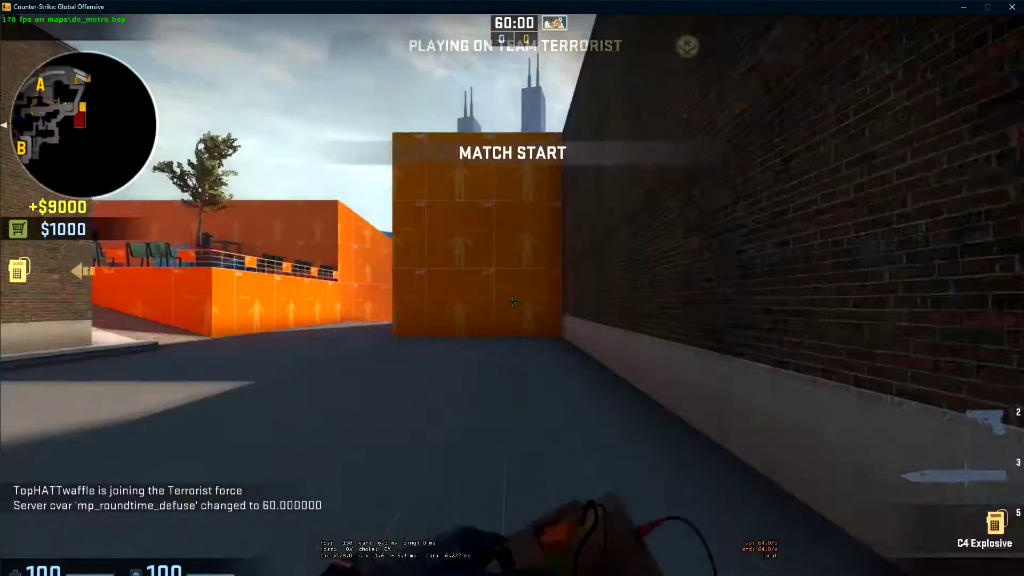
Walk through the hall and examine how the colour-chart wall reflects in the checkered floor from different positions.
{"action": "key", "text": "3"}
{"action": "key", "text": "w"}
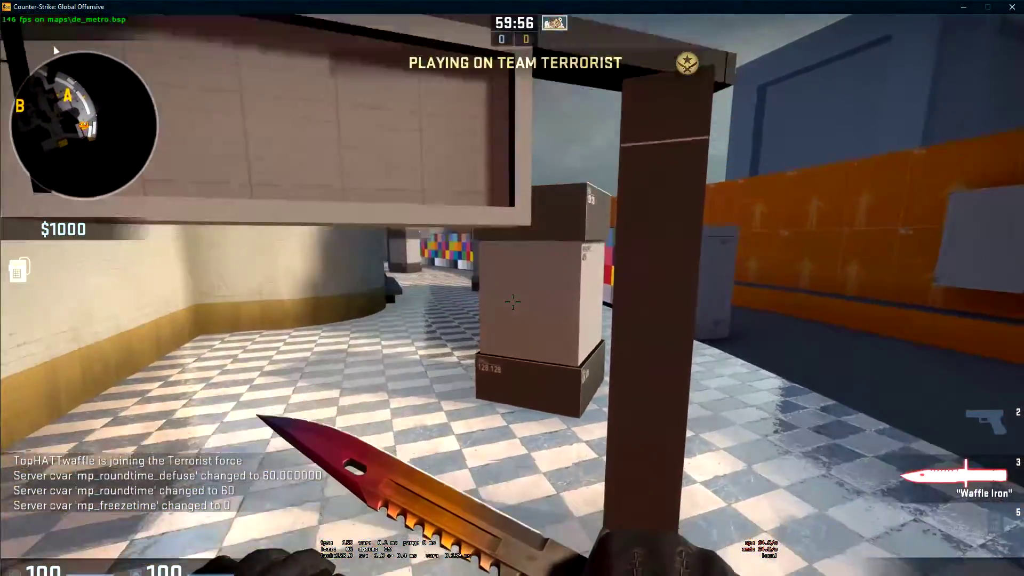
{"action": "key", "text": "w"}
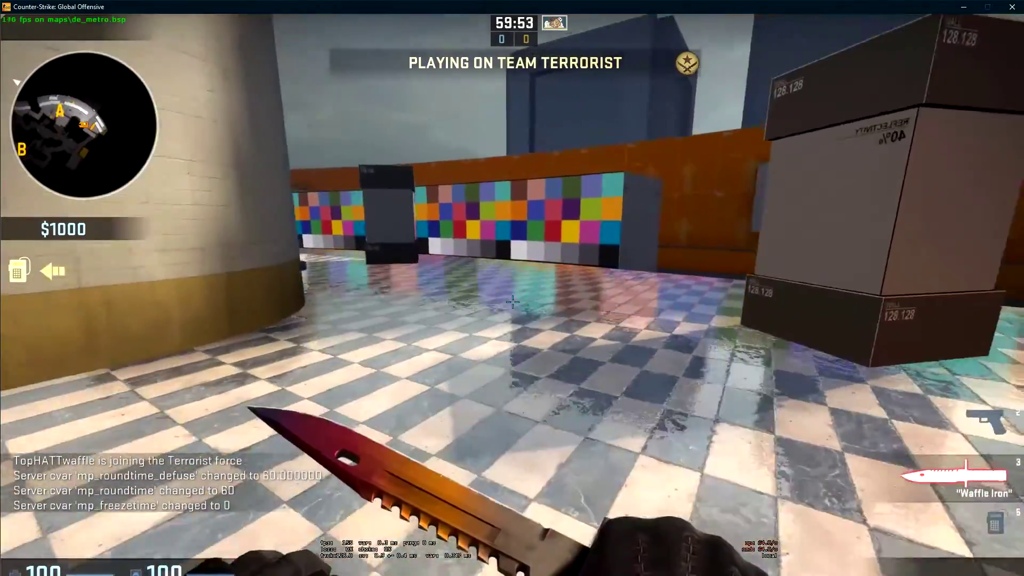
{"action": "key", "text": "w"}
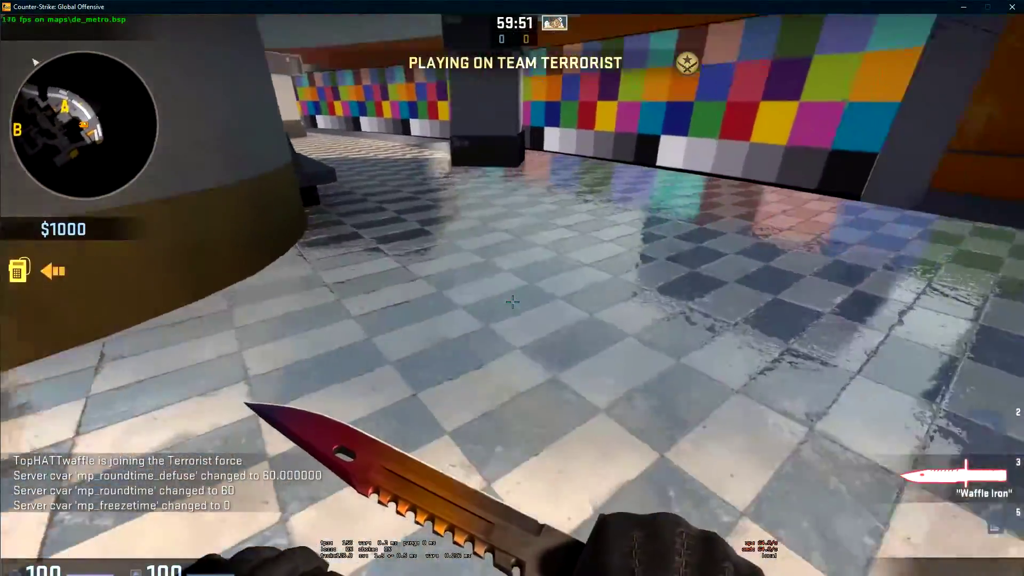
{"action": "key", "text": "s"}
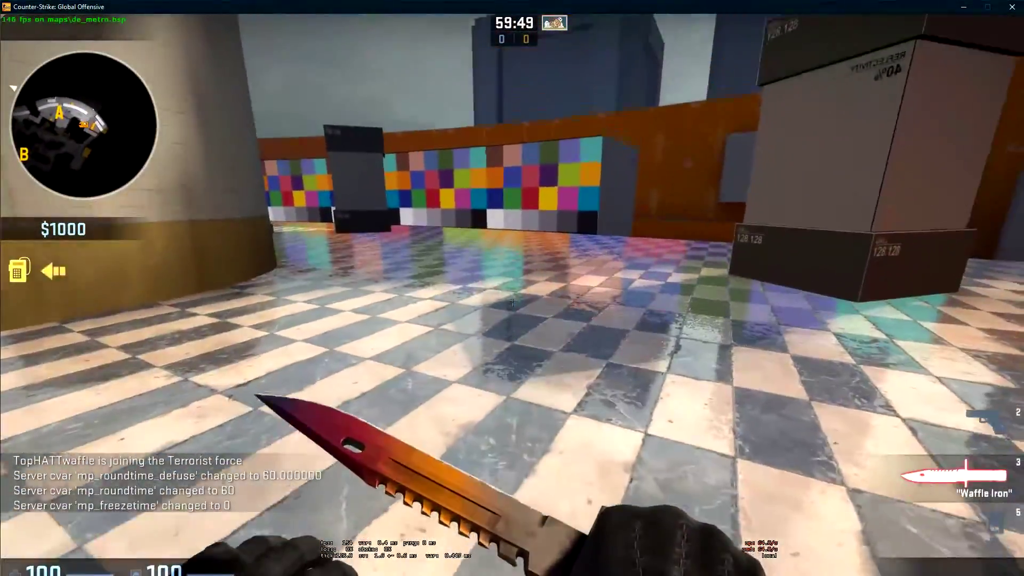
{"action": "key", "text": "w"}
{"action": "key", "text": "a"}
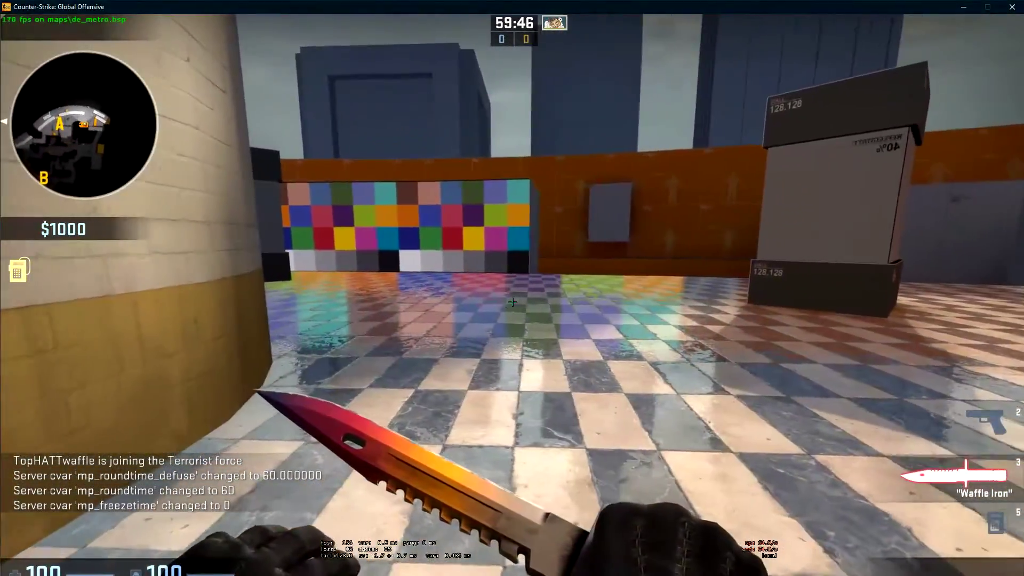
{"action": "left_click", "coordinate": [513, 302]}
{"action": "key", "text": "w"}
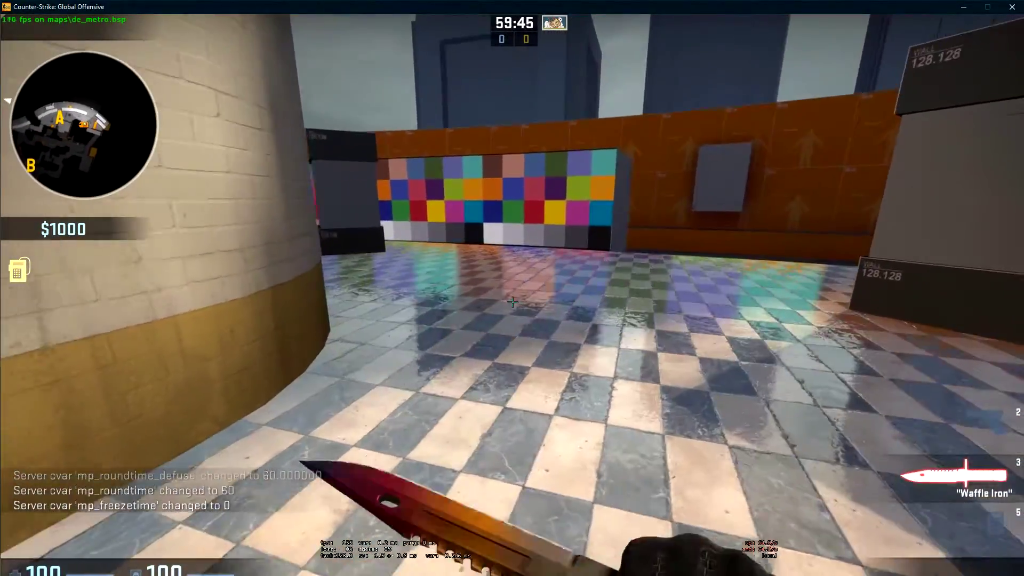
{"action": "key", "text": "s"}
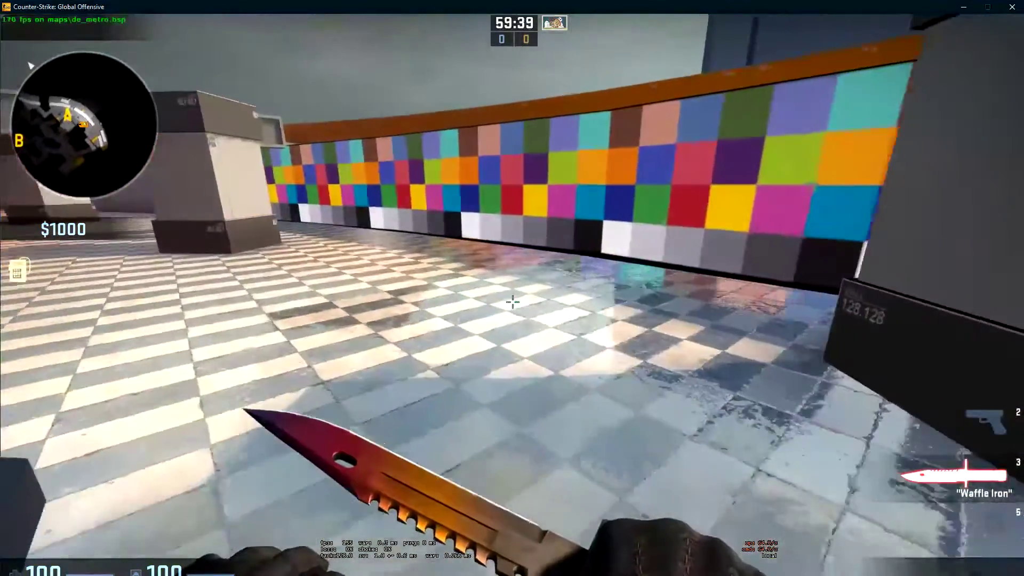
{"action": "key", "text": "w"}
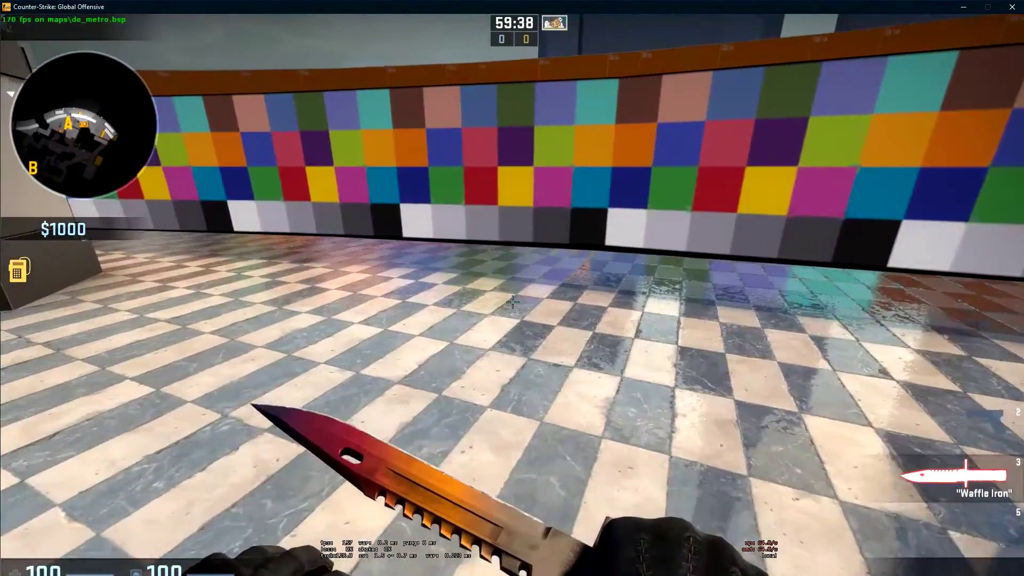
{"action": "key", "text": "s"}
{"action": "key", "text": "s"}
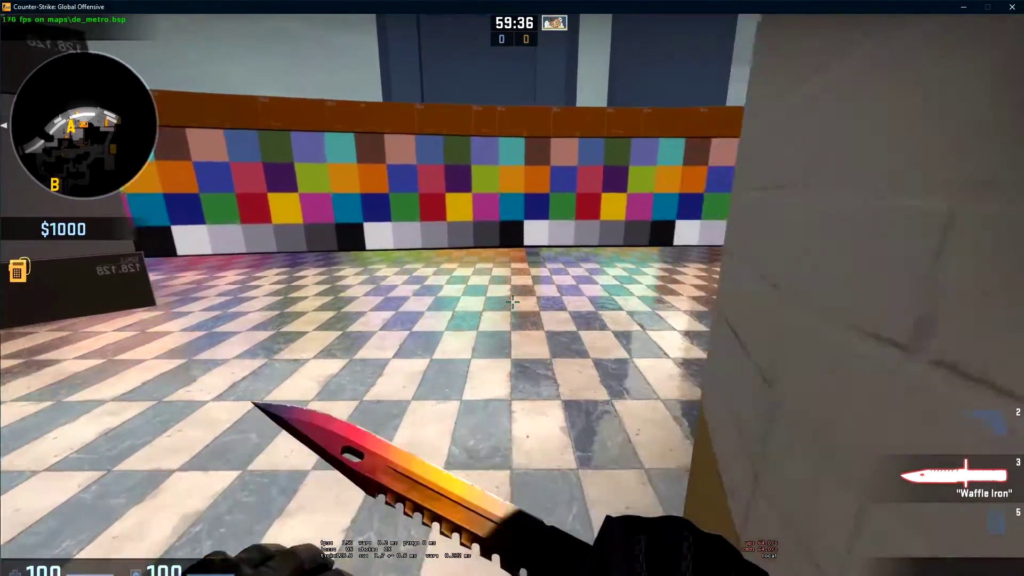
{"action": "key", "text": "a"}
{"action": "left_click", "coordinate": [512, 302]}
{"action": "left_click", "coordinate": [513, 301]}
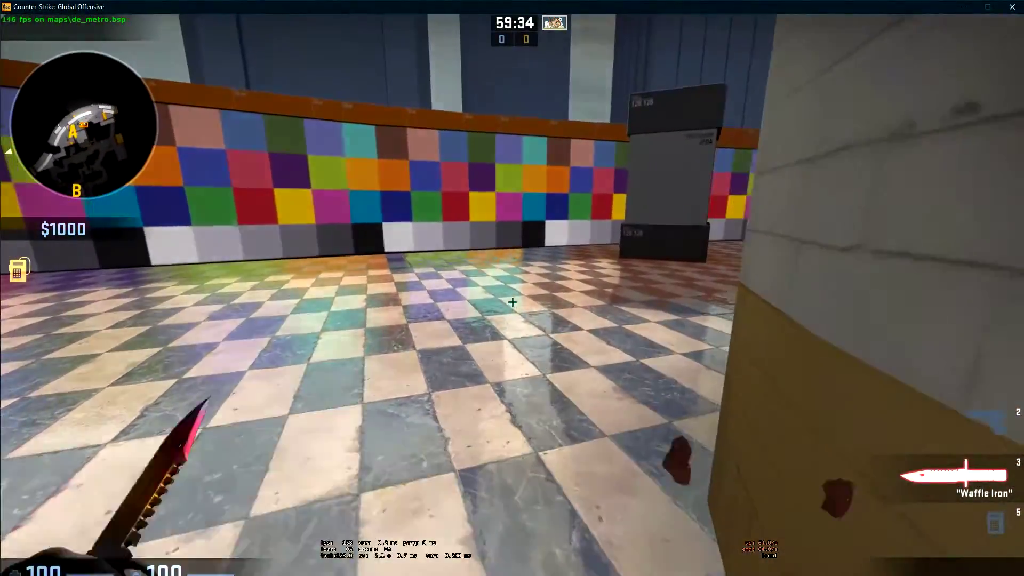
{"action": "key", "text": "a"}
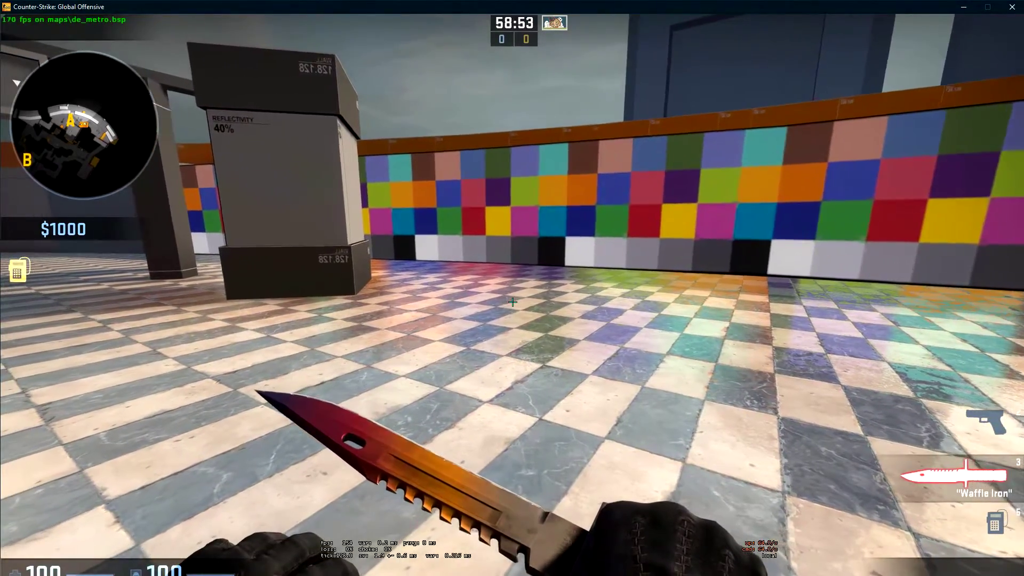
Move toward the curved brick wall and examine the reflections on the nearby checkered floor.
{"action": "key", "text": "d"}
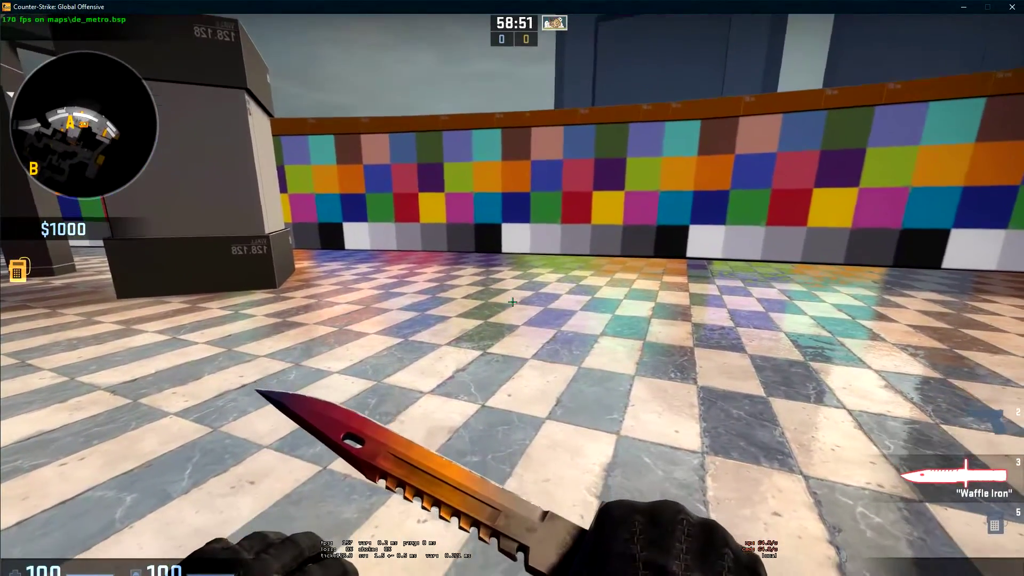
{"action": "key", "text": "d"}
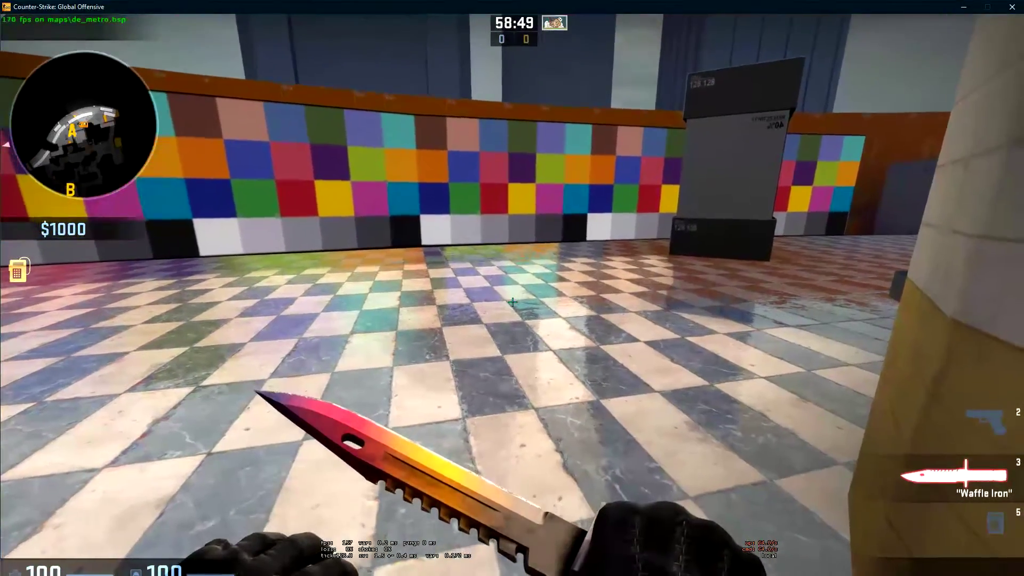
{"action": "key", "text": "w"}
{"action": "key", "text": "d"}
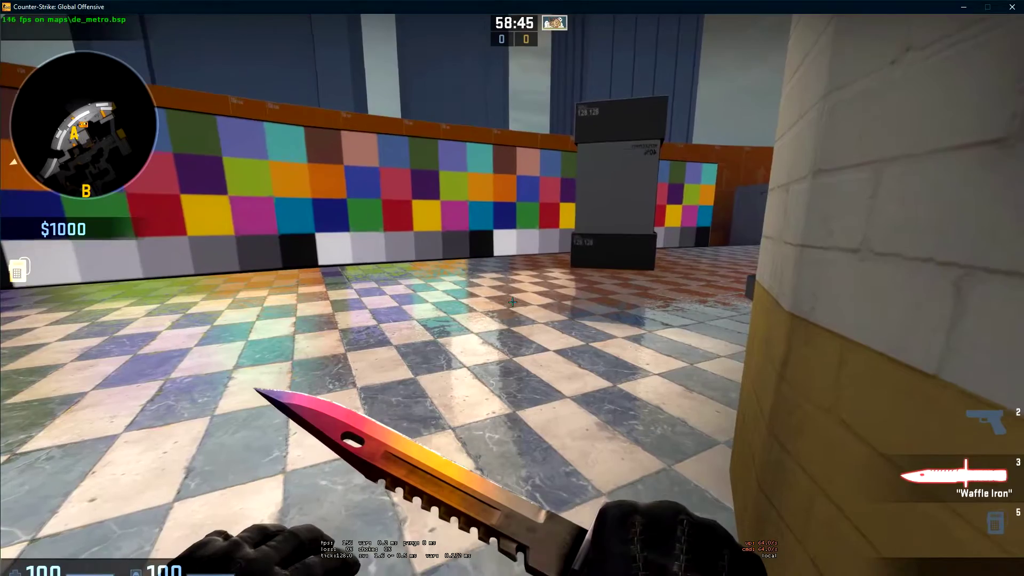
{"action": "key", "text": "a"}
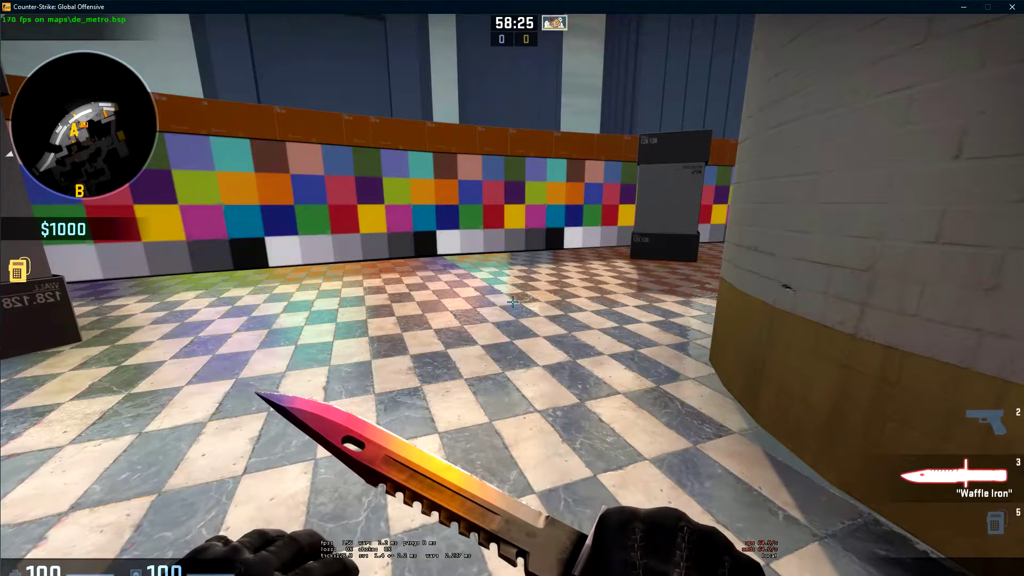
Switch to Notepad++ with tile_black.vmt, shrink its window and place it over the game so the floor remains visible.
{"action": "key", "text": "alt+Tab"}
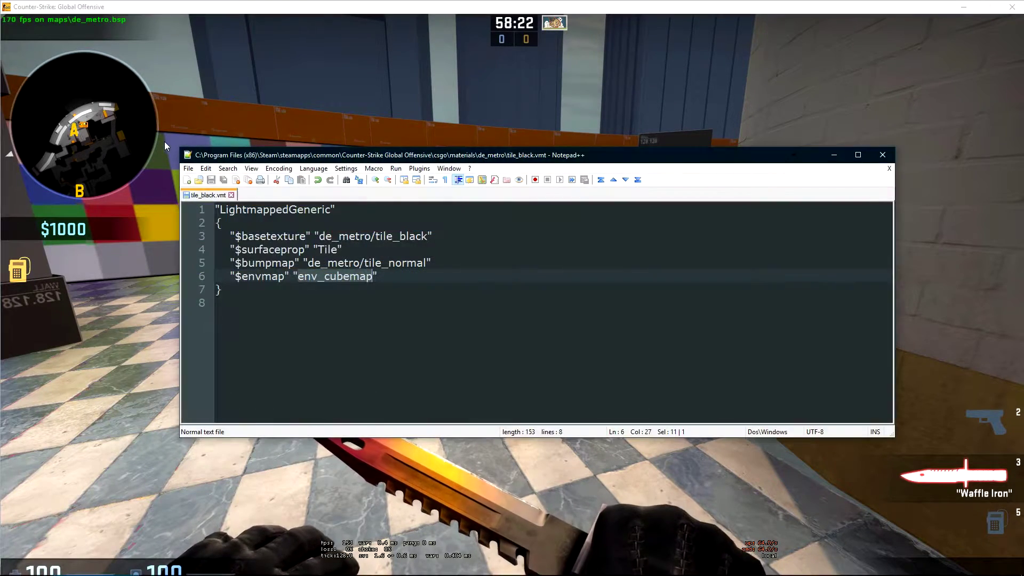
{"action": "left_click_drag", "start_coordinate": [184, 146], "coordinate": [483, 198]}
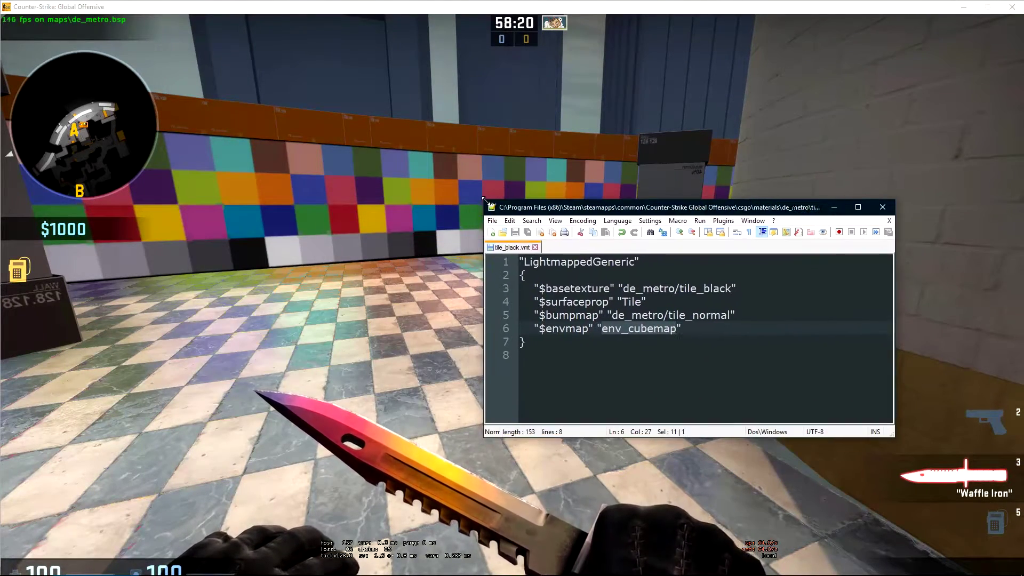
{"action": "left_click_drag", "start_coordinate": [792, 204], "coordinate": [212, 10]}
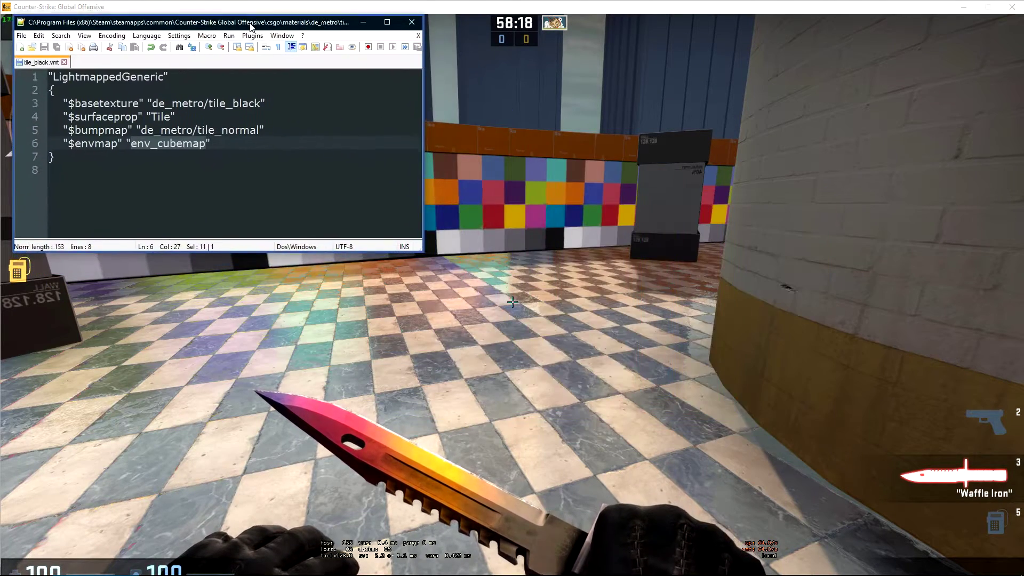
Add the line "$envmaptint" "[1 1 1]" below the $envmap line in tile_black.vmt.
{"action": "left_click", "coordinate": [214, 141]}
{"action": "key", "text": "Return"}
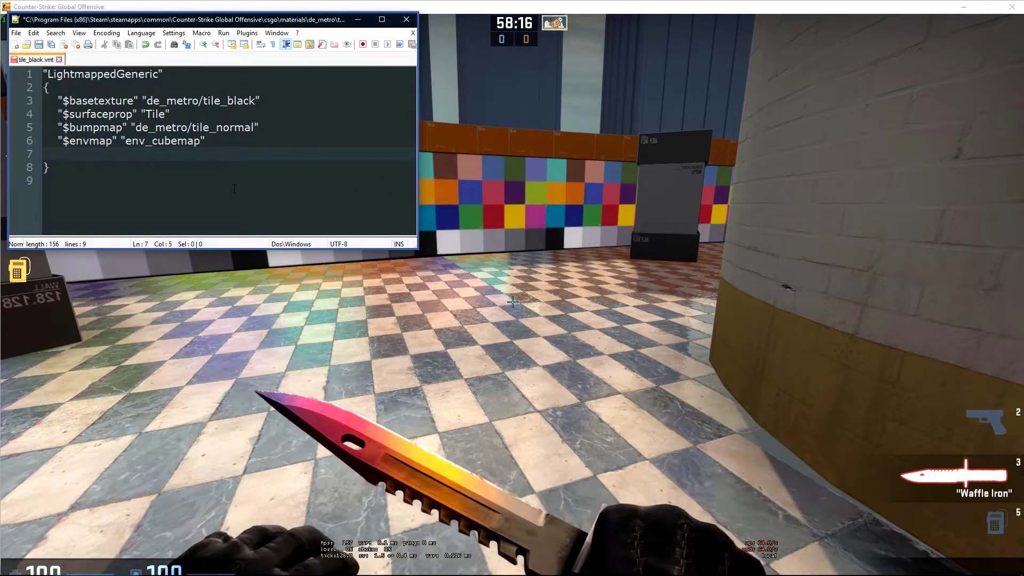
{"action": "type", "text": "\"$en"}
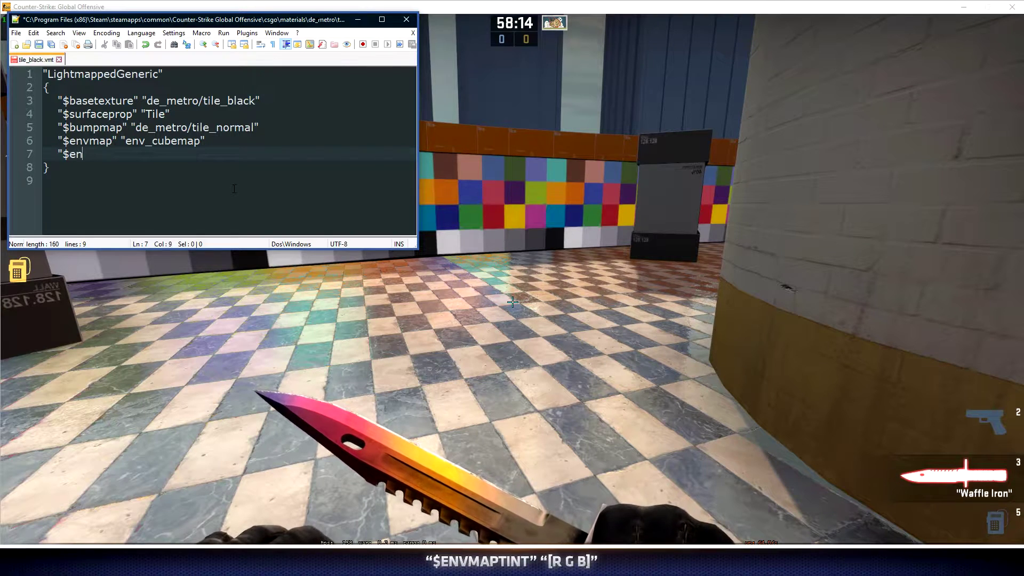
{"action": "type", "text": "vmaptint\""}
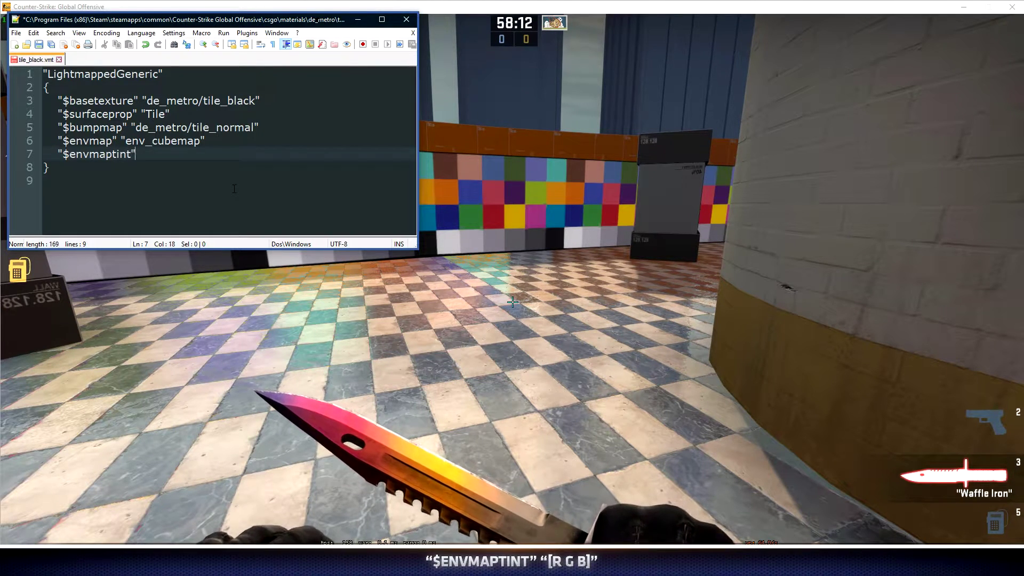
{"action": "type", "text": " \"[]\""}
{"action": "key", "text": "Left"}
{"action": "key", "text": "Left"}
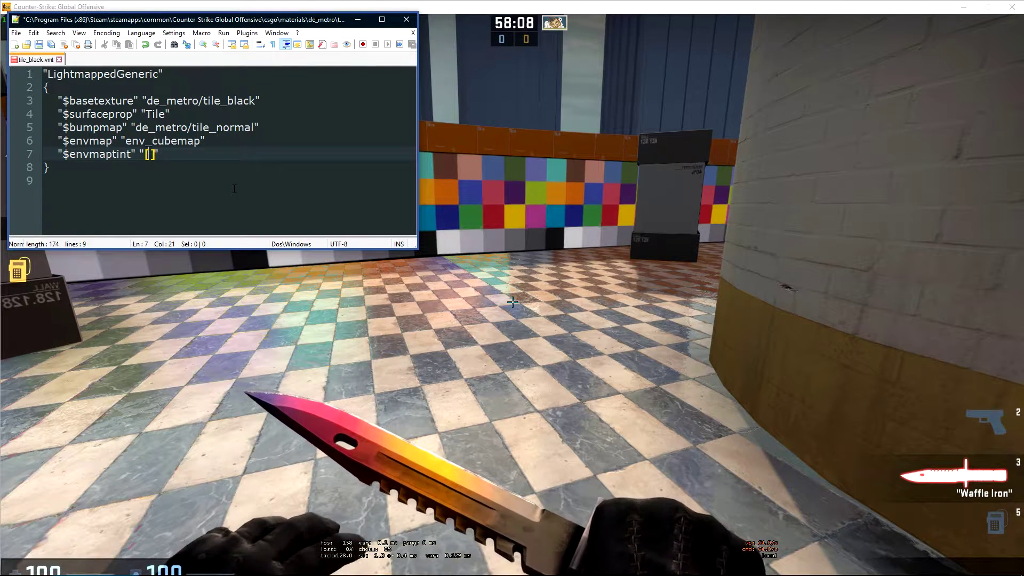
{"action": "type", "text": "1 1 1"}
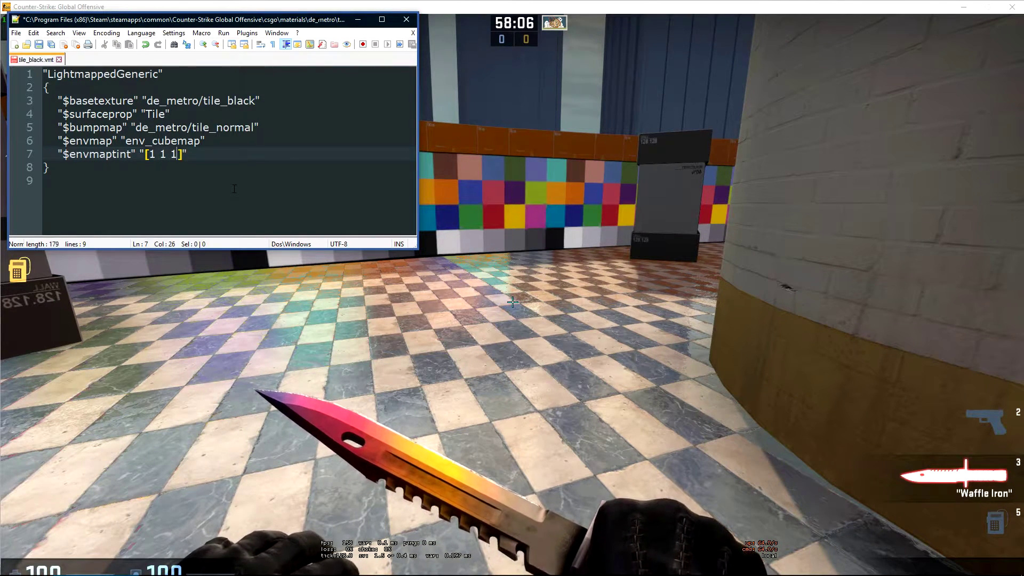
Change the $envmaptint value to [1 0 0] for a pure red tint and save tile_black.vmt.
{"action": "key", "text": "Left"}
{"action": "key", "text": "Left"}
{"action": "key", "text": "Left"}
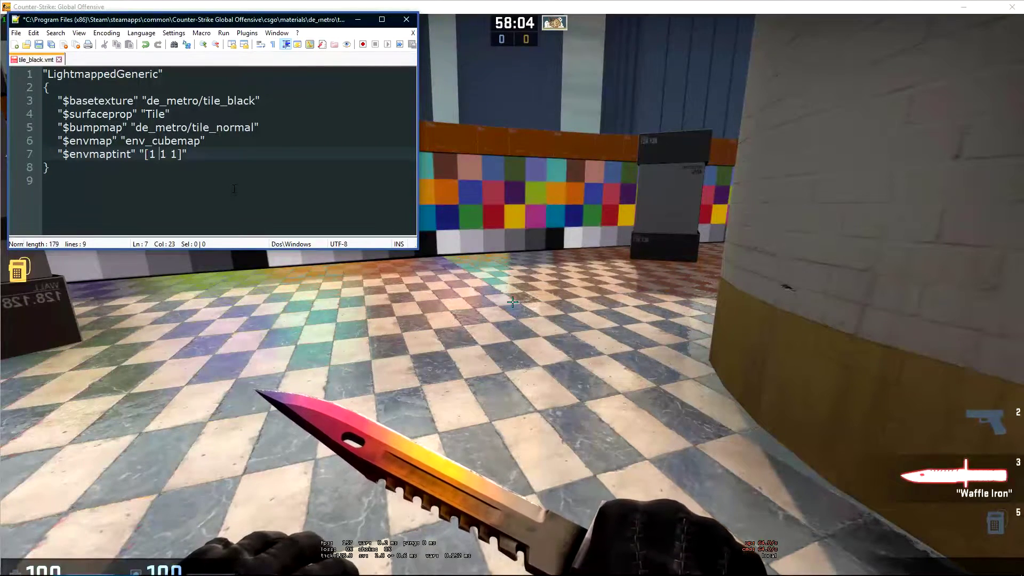
{"action": "key", "text": "Right"}
{"action": "key", "text": "BackSpace"}
{"action": "type", "text": "0"}
{"action": "key", "text": "Left"}
{"action": "key", "text": "Left"}
{"action": "key", "text": "BackSpace"}
{"action": "type", "text": "0"}
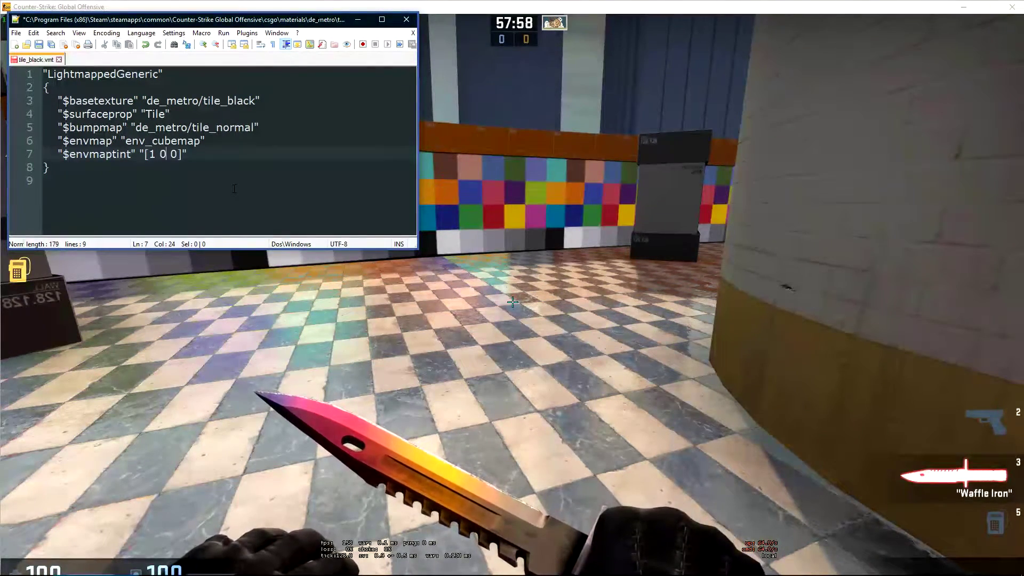
{"action": "key", "text": "shift+Left"}
{"action": "key", "text": "ctrl+s"}
Switch to Counter-Strike: Global Offensive and run mat_reloadallmaterials in the developer console.
{"action": "key", "text": "alt+Tab"}
{"action": "key", "text": "grave"}
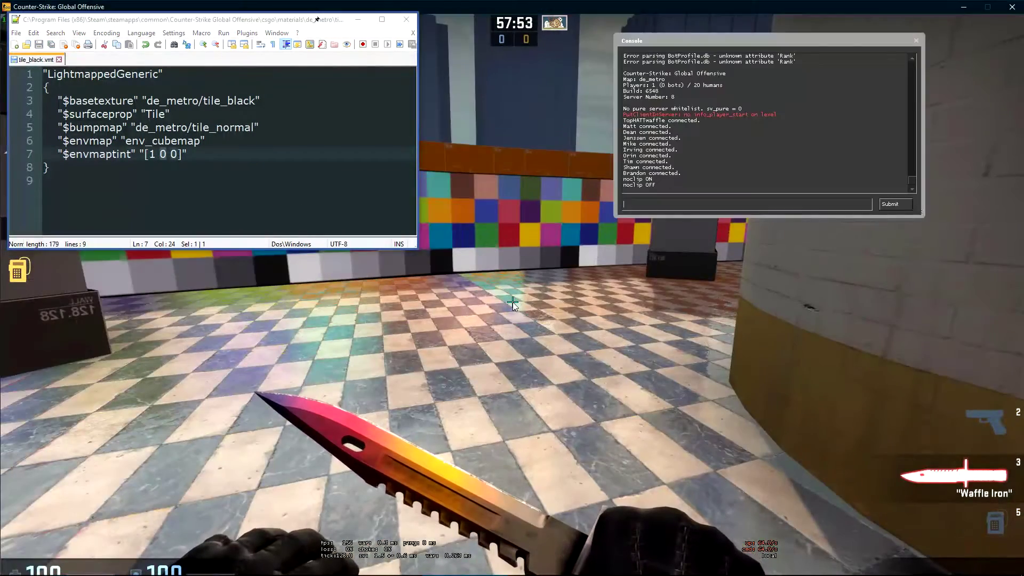
{"action": "type", "text": "mat_relk"}
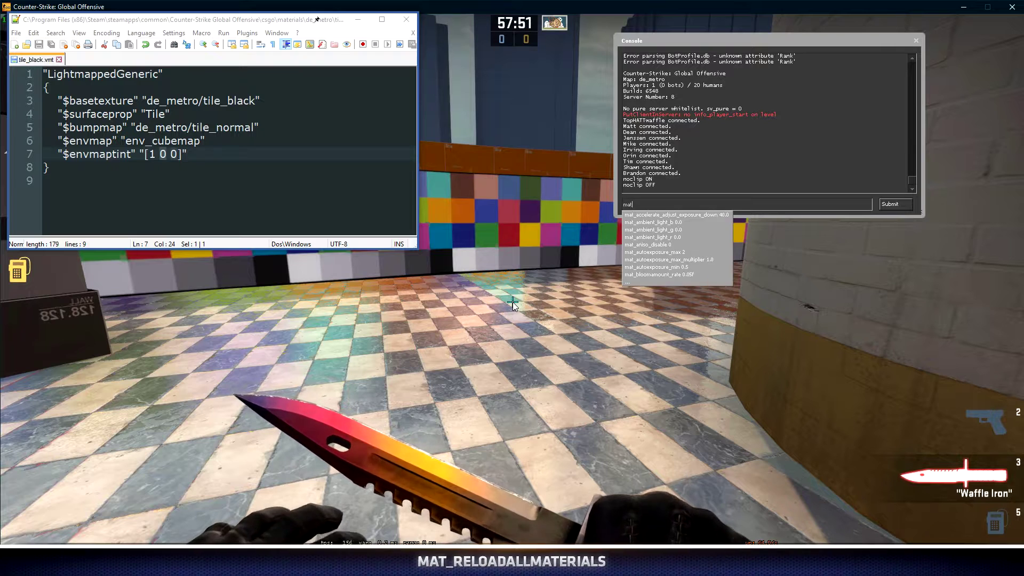
{"action": "key", "text": "BackSpace"}
{"action": "key", "text": "BackSpace"}
{"action": "key", "text": "Down"}
{"action": "key", "text": "Down"}
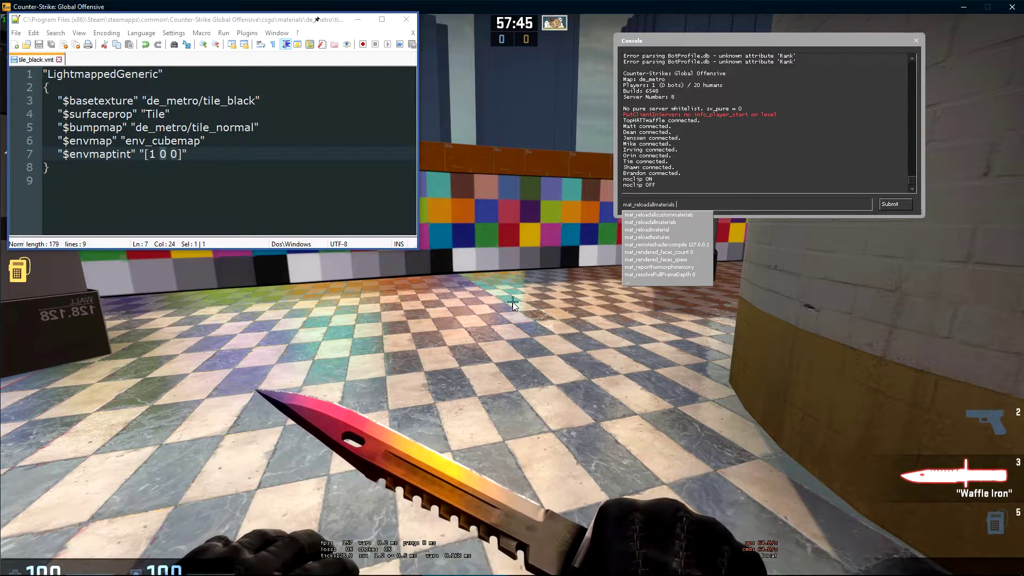
{"action": "key", "text": "Return"}
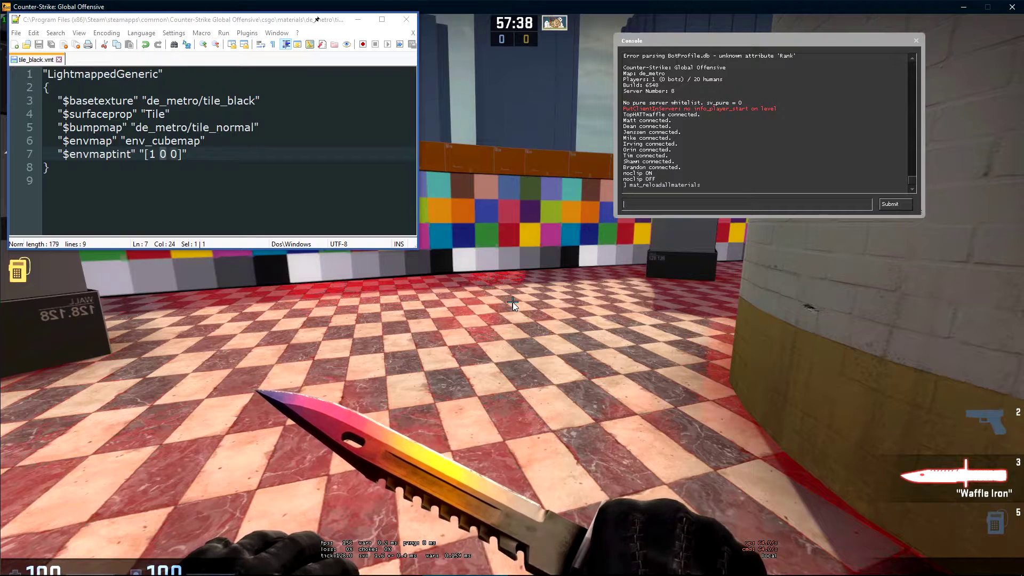
Set $envmaptint to [1 1 1] in tile_black.vmt, save the file and run mat_reloadallmaterials in the game console.
{"action": "left_click", "coordinate": [148, 153]}
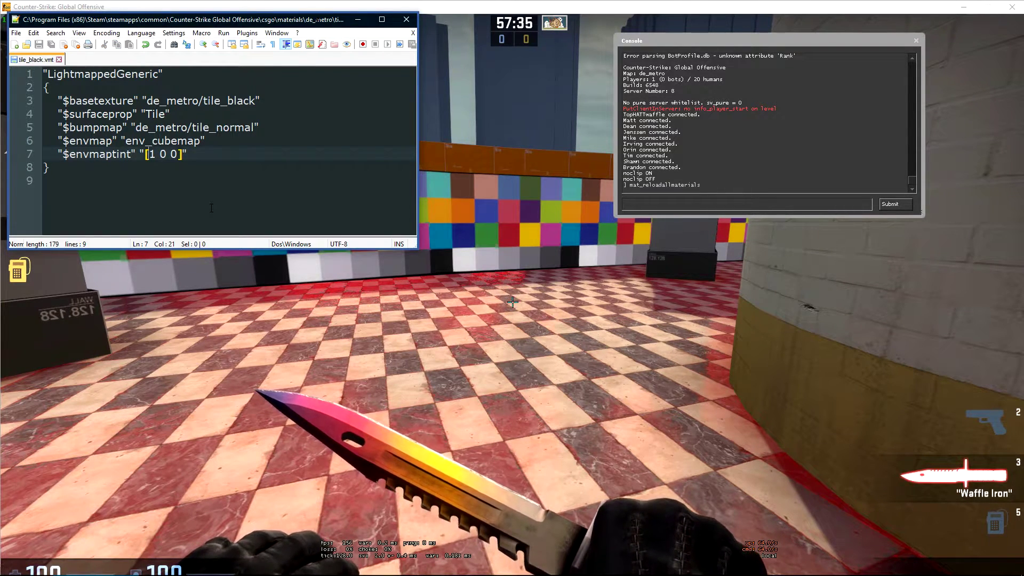
{"action": "key", "text": "Delete"}
{"action": "type", "text": "."}
{"action": "key", "text": "BackSpace"}
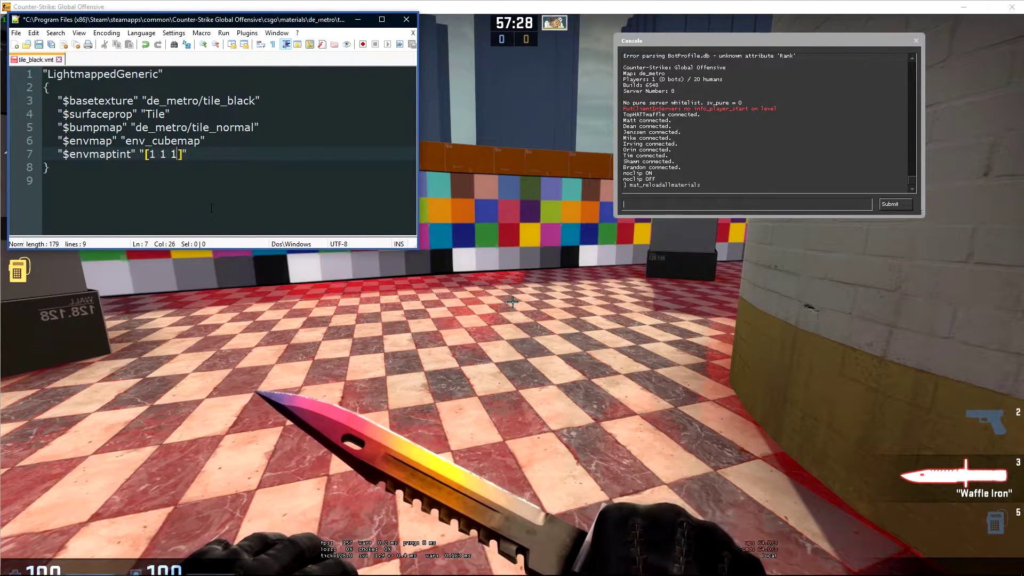
{"action": "key", "text": "ctrl+s"}
{"action": "left_click", "coordinate": [707, 197]}
{"action": "key", "text": "Up"}
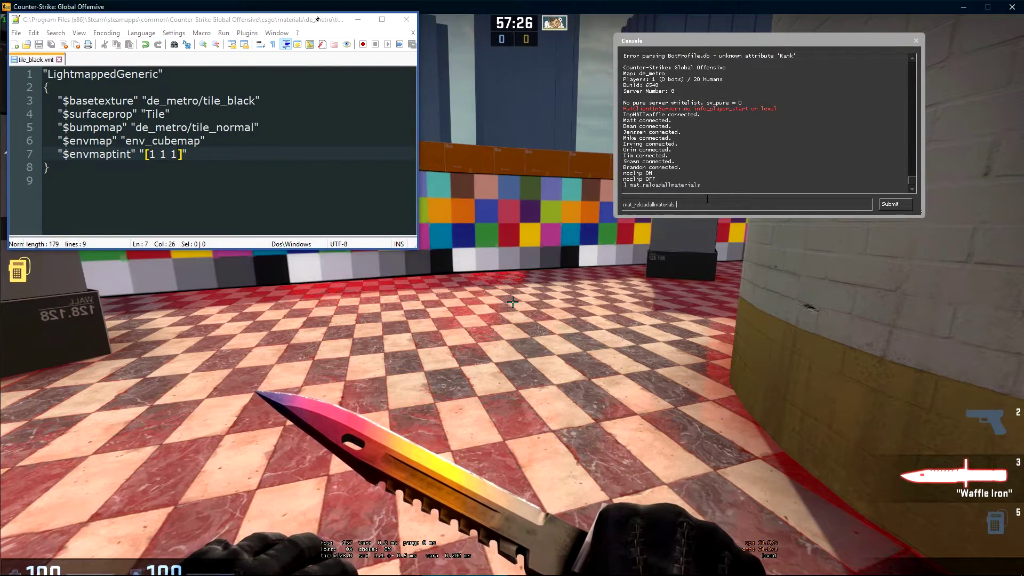
{"action": "key", "text": "Return"}
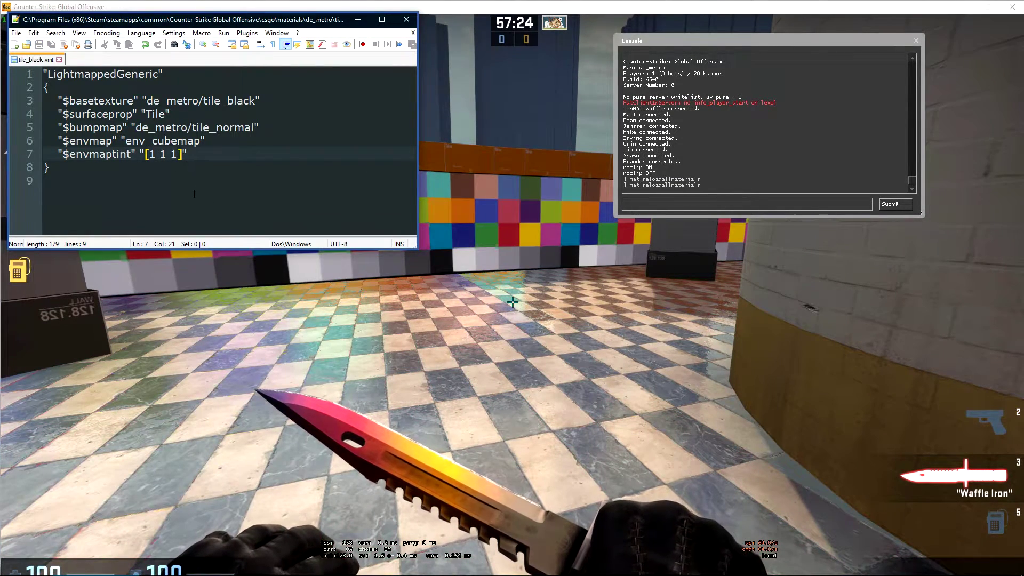
Lower $envmaptint to [.3 .3 .3], save tile_black.vmt and reload all materials in the game.
{"action": "key", "text": "Delete"}
{"action": "type", "text": ".3"}
{"action": "key", "text": "Delete"}
{"action": "type", "text": ".3"}
{"action": "key", "text": "Right"}
{"action": "key", "text": "Delete"}
{"action": "type", "text": ".3"}
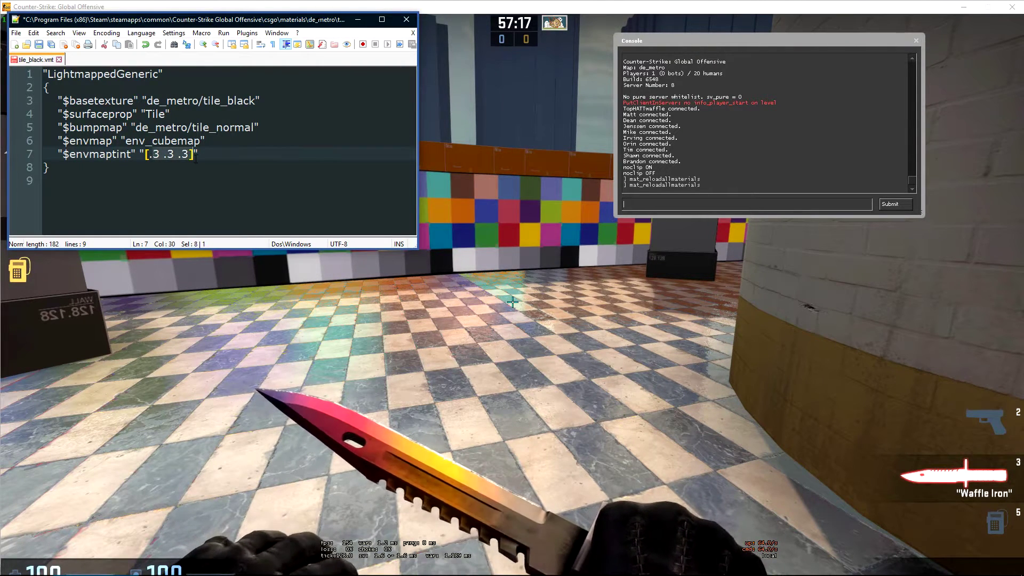
{"action": "key", "text": "Down"}
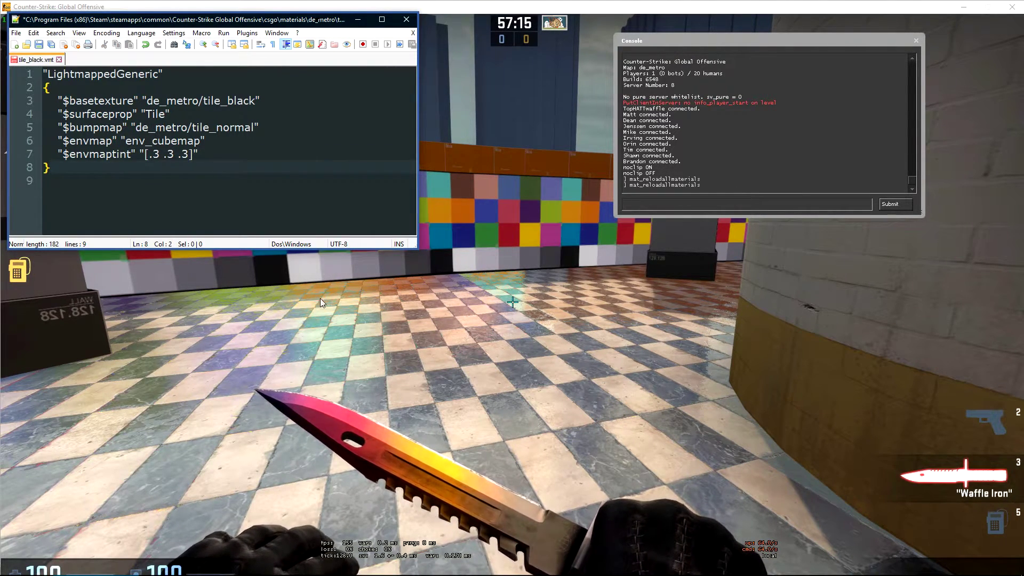
{"action": "key", "text": "ctrl+s"}
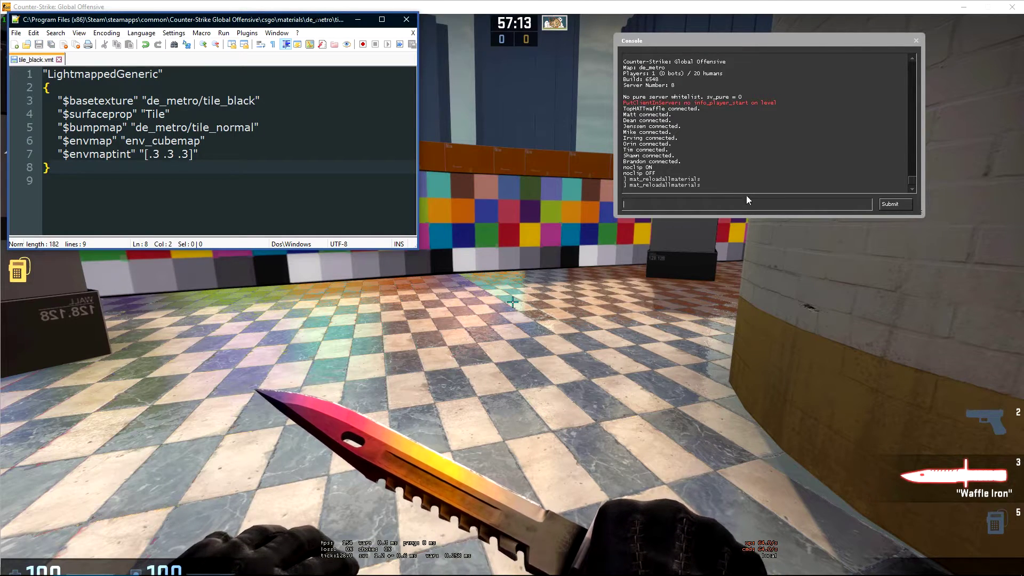
{"action": "key", "text": "Up"}
{"action": "key", "text": "Return"}
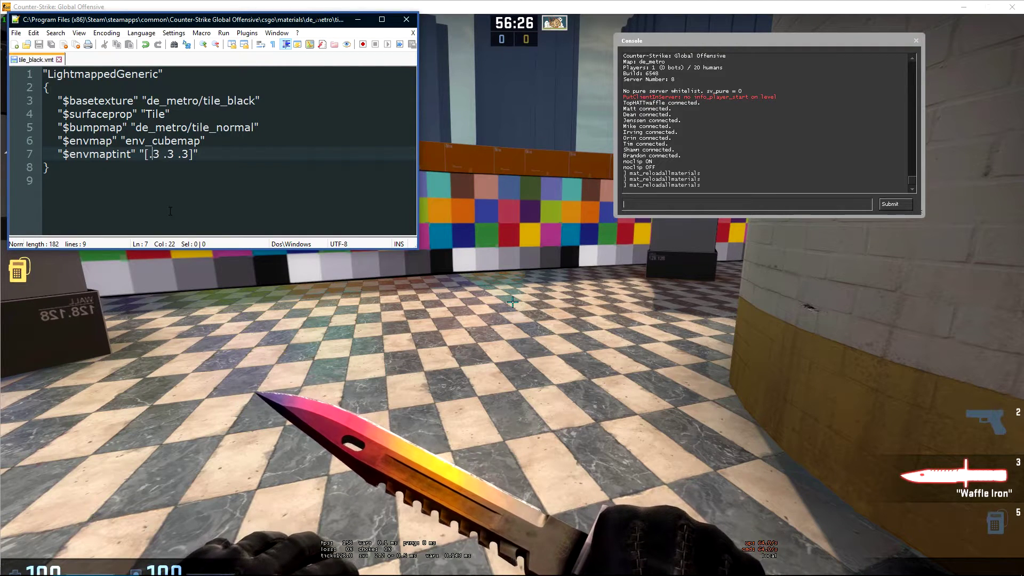
Raise $envmaptint to [.8 .8 .8], save tile_black.vmt and rerun mat_reloadallmaterials in the game console.
{"action": "key", "text": "Delete"}
{"action": "type", "text": "8"}
{"action": "key", "text": "Right"}
{"action": "key", "text": "Right"}
{"action": "key", "text": "Delete"}
{"action": "type", "text": "8"}
{"action": "key", "text": "Right"}
{"action": "key", "text": "Right"}
{"action": "key", "text": "Delete"}
{"action": "type", "text": "8"}
{"action": "key", "text": "ctrl+s"}
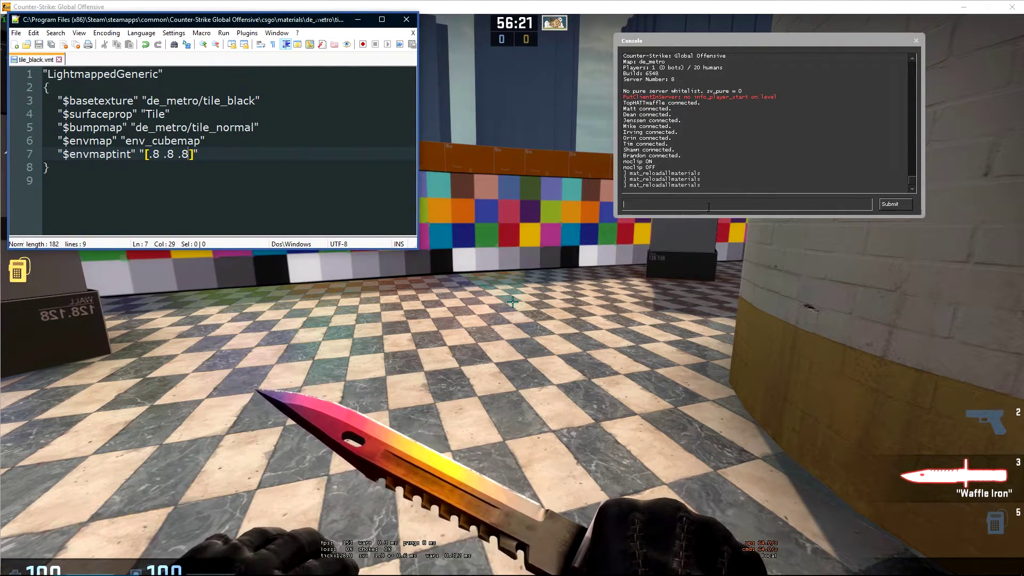
{"action": "key", "text": "Up"}
{"action": "key", "text": "Return"}
Add the line "$envmapsaturation" "5" below the $envmaptint line and save tile_black.vmt.
{"action": "left_click", "coordinate": [246, 150]}
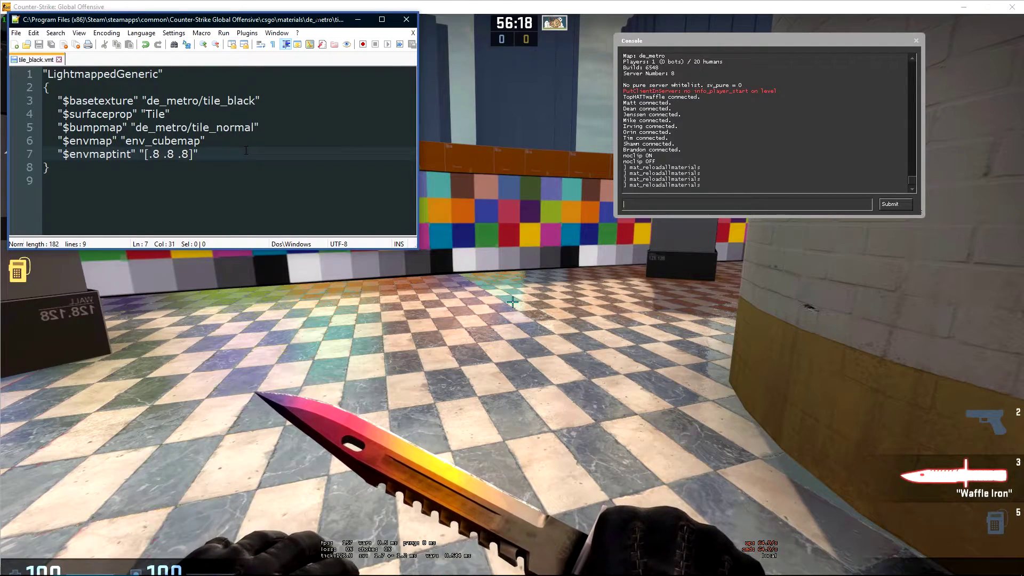
{"action": "key", "text": "Return"}
{"action": "type", "text": "\""}
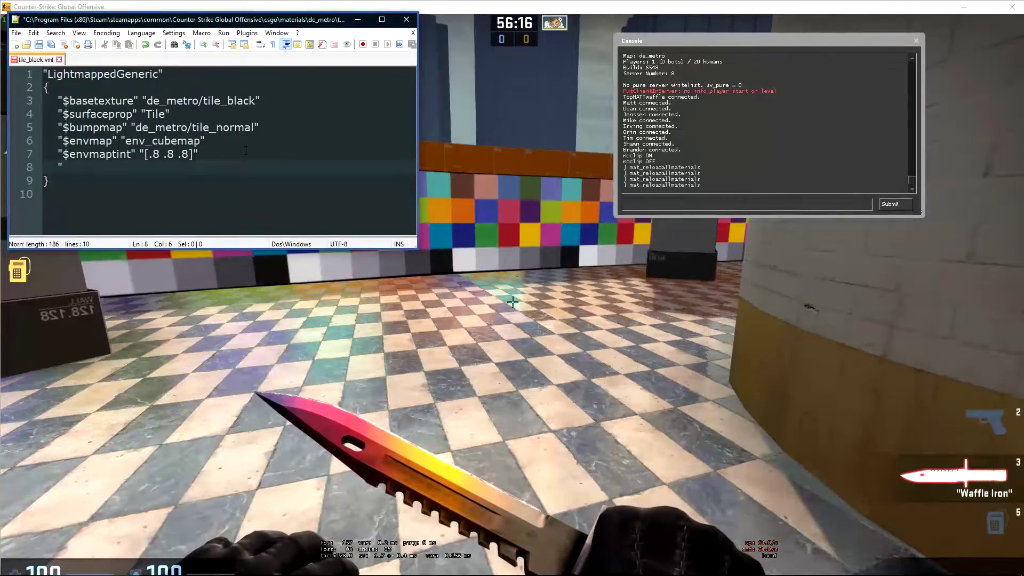
{"action": "type", "text": "$"}
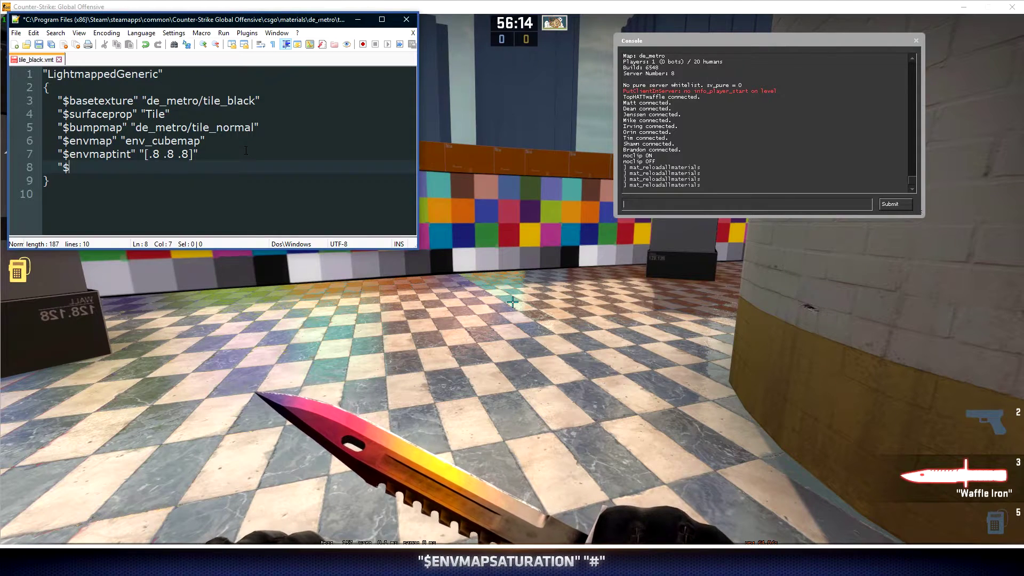
{"action": "type", "text": "envmapsatur"}
{"action": "type", "text": "ation"}
{"action": "type", "text": "\""}
{"action": "type", "text": "\"5\""}
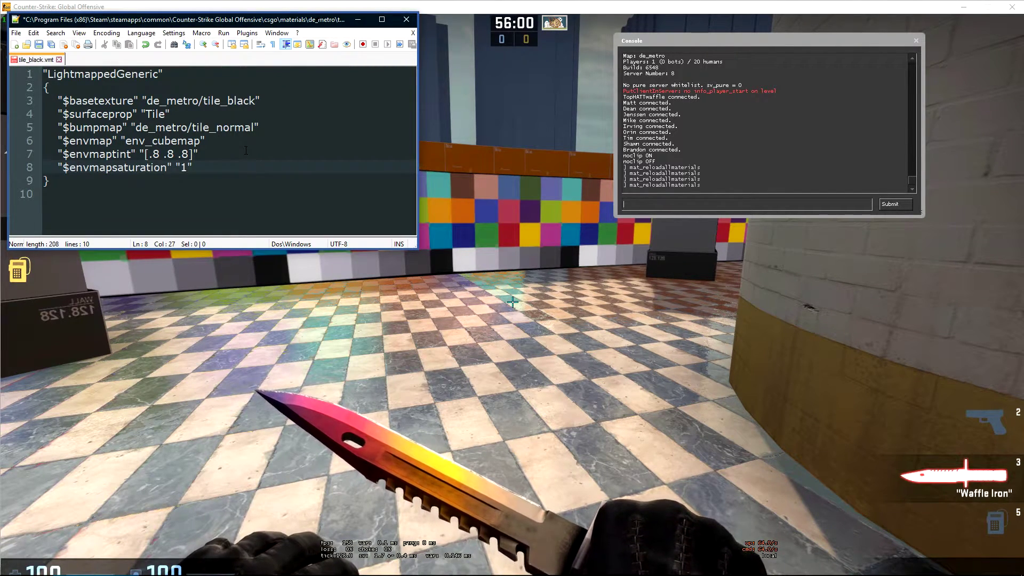
{"action": "key", "text": "ctrl+s"}
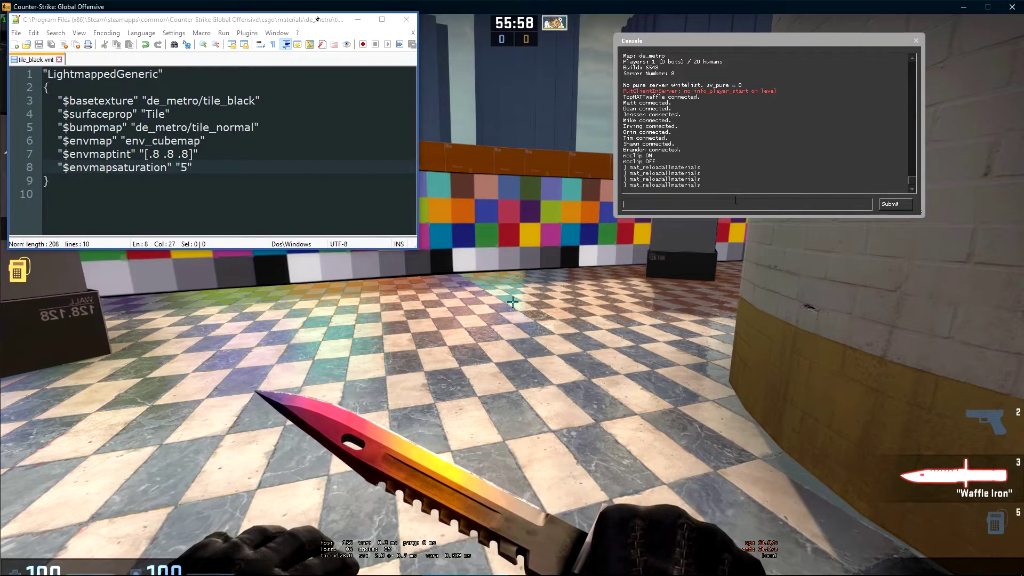
Set $envmapsaturation to 0, save tile_black.vmt and run mat_reloadallmaterials in the game console.
{"action": "key", "text": "BackSpace"}
{"action": "type", "text": "0"}
{"action": "key", "text": "ctrl+s"}
{"action": "left_click", "coordinate": [715, 204]}
{"action": "key", "text": "Up"}
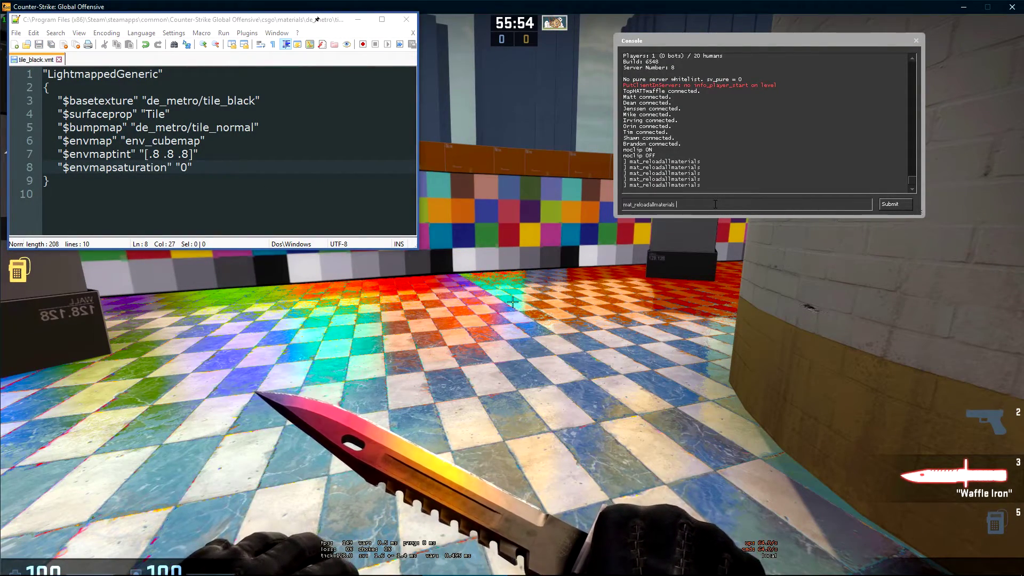
{"action": "key", "text": "Return"}
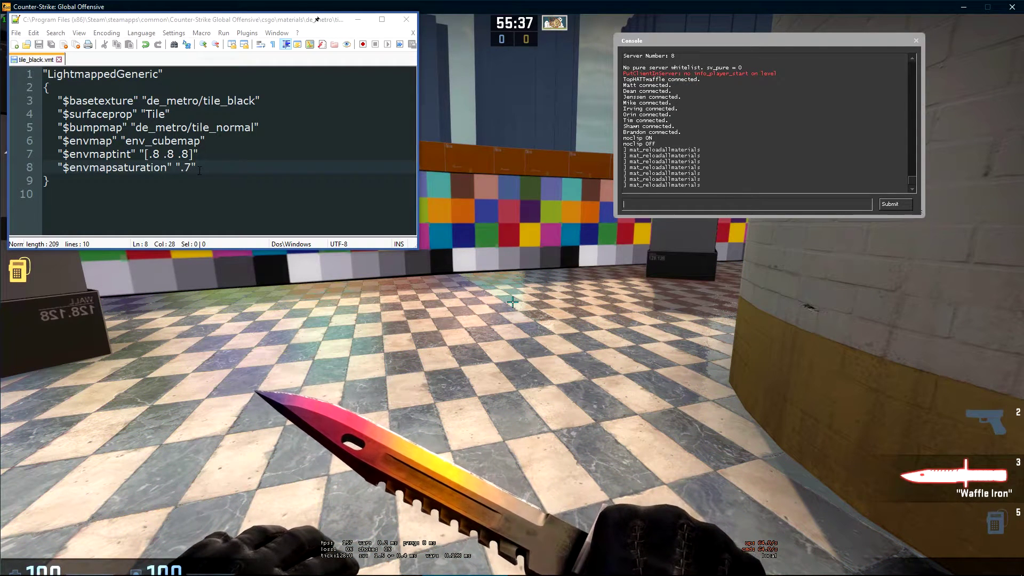
Add the line "$envmapcontrast" "1" below the $envmapsaturation line and save tile_black.vmt.
{"action": "left_click", "coordinate": [200, 170]}
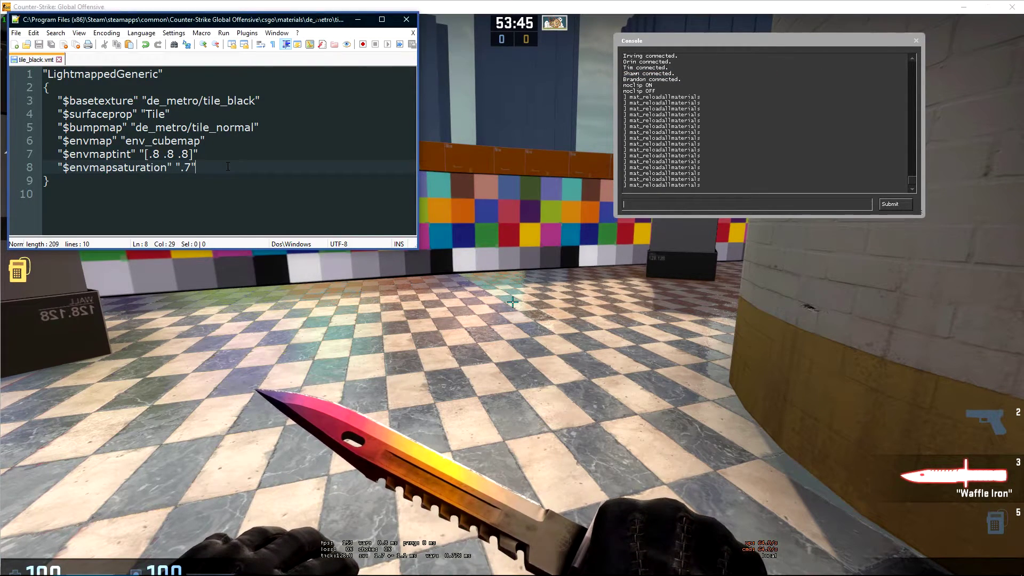
{"action": "key", "text": "Return"}
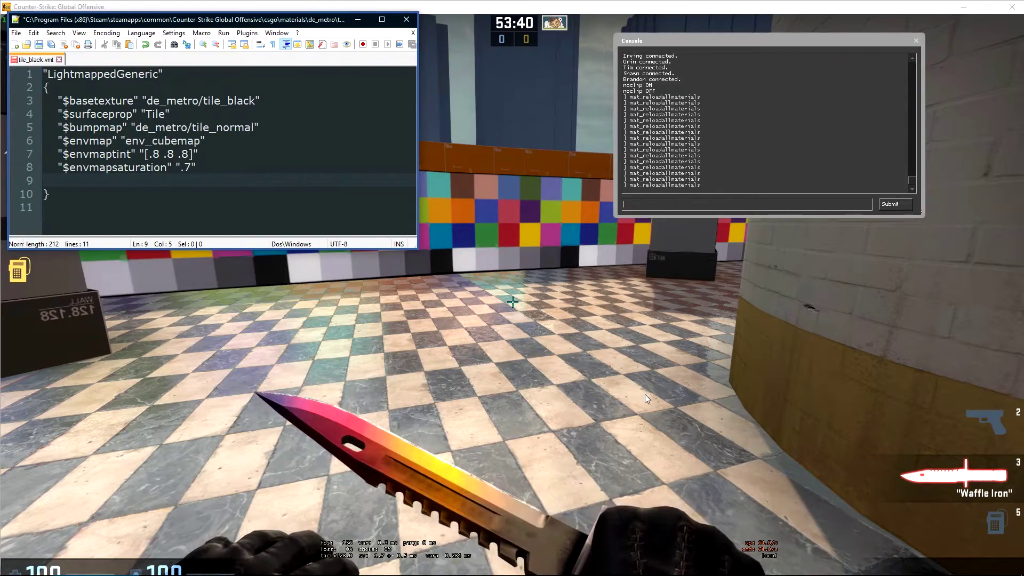
{"action": "left_click", "coordinate": [916, 41]}
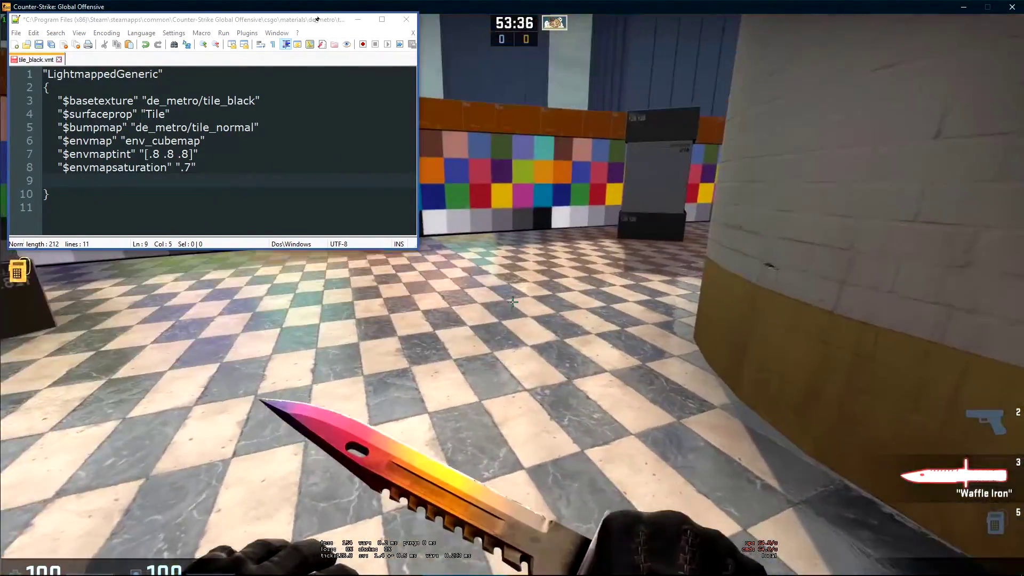
{"action": "key", "text": "grave"}
{"action": "left_click", "coordinate": [122, 185]}
{"action": "type", "text": "\"$env"}
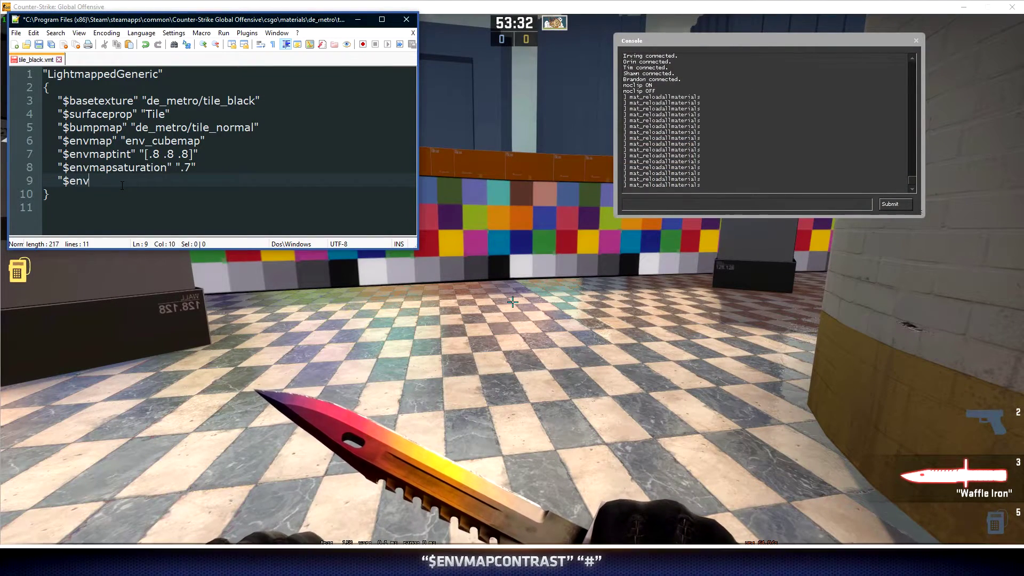
{"action": "type", "text": "mapcontrast\" \"1\""}
{"action": "key", "text": "ctrl+s"}
Rerun mat_reloadallmaterials in the game console and inspect the tile floor's reflections in sun and shadow.
{"action": "left_click", "coordinate": [725, 205]}
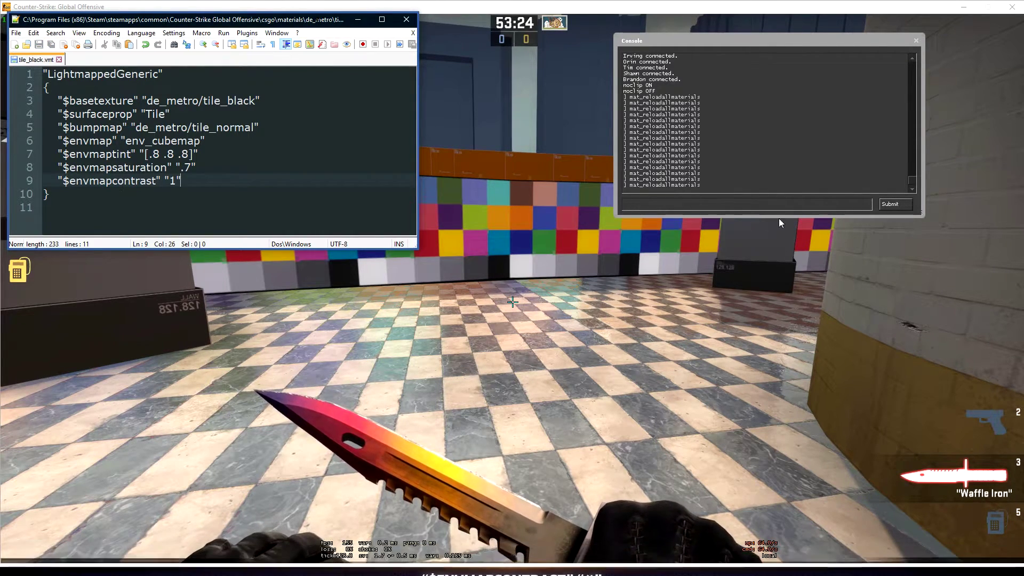
{"action": "key", "text": "Up"}
{"action": "key", "text": "Return"}
{"action": "key", "text": "grave"}
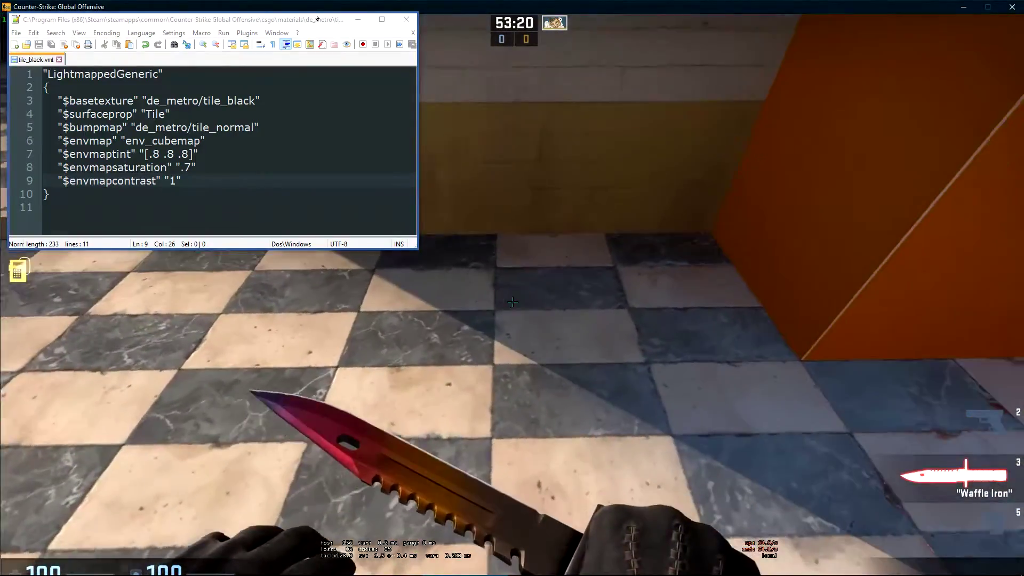
{"action": "left_click", "coordinate": [512, 302]}
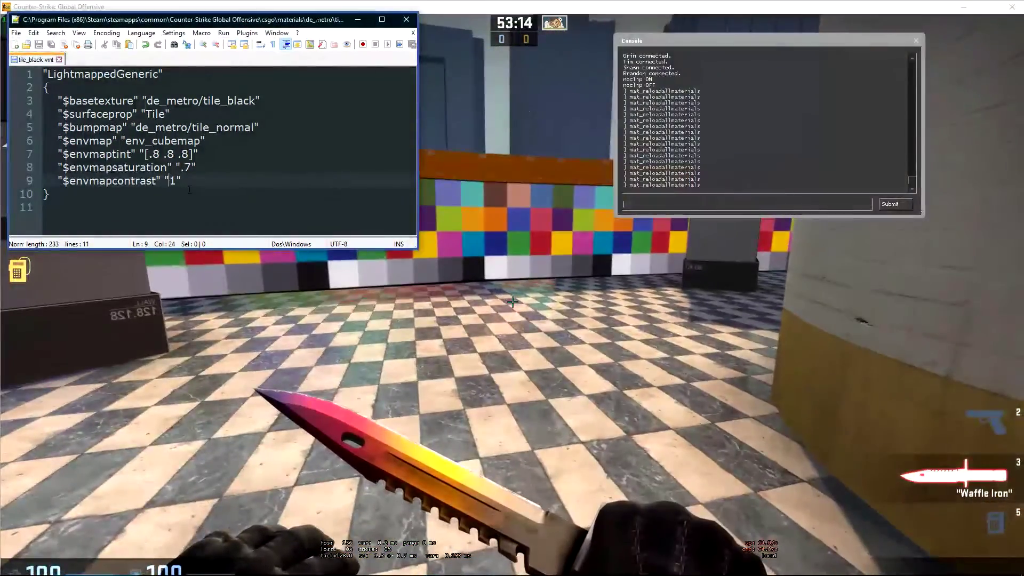
Lower $envmapcontrast to .5, save tile_black.vmt and reload all materials in the game.
{"action": "key", "text": "Delete"}
{"action": "type", "text": ".5"}
{"action": "key", "text": "ctrl+s"}
{"action": "left_click", "coordinate": [711, 203]}
{"action": "key", "text": "Up"}
{"action": "key", "text": "Return"}
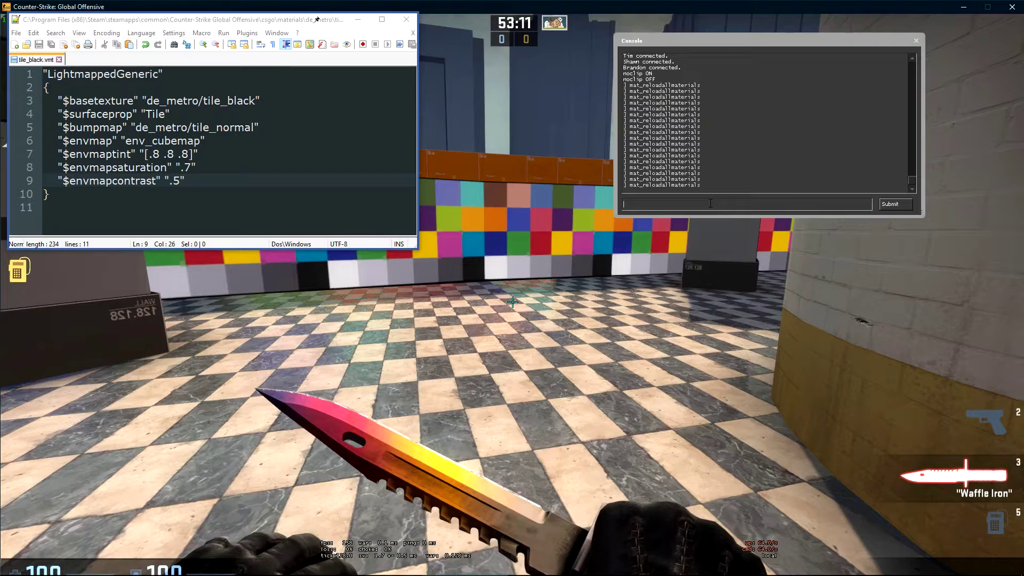
Set $envmapcontrast to .6, save tile_black.vmt and run mat_reloadallmaterials in the game console.
{"action": "left_click", "coordinate": [195, 191]}
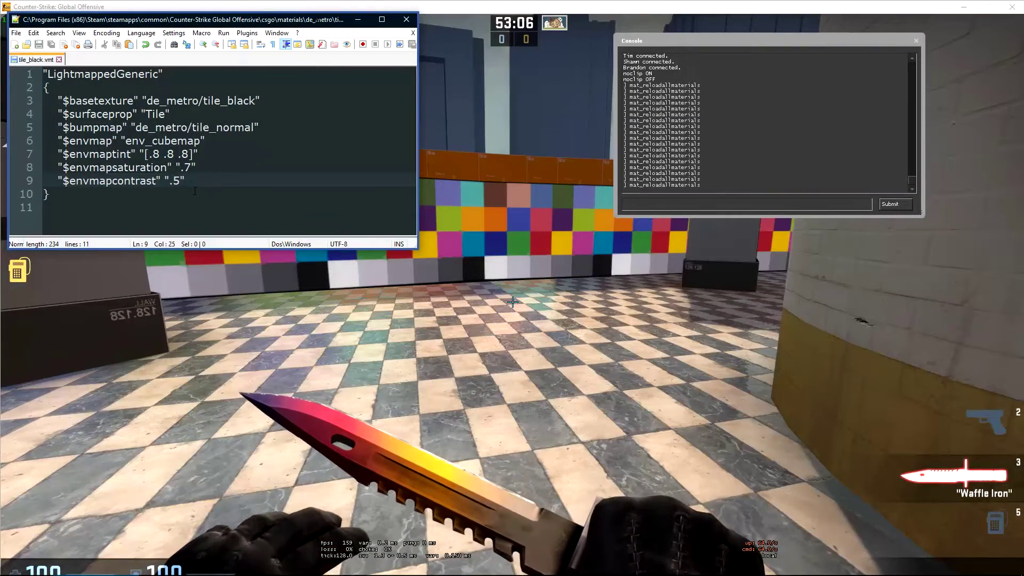
{"action": "key", "text": "Delete"}
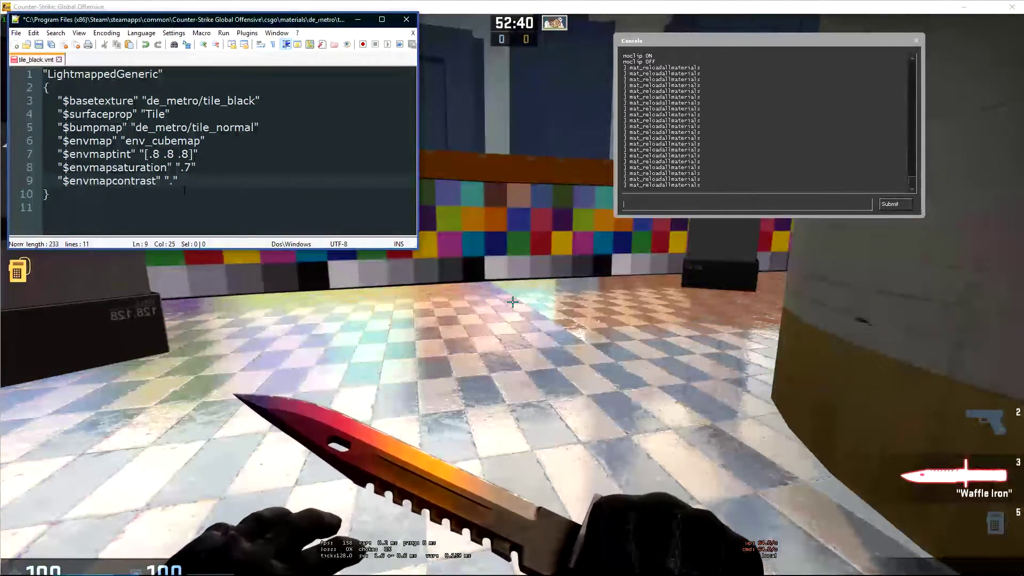
{"action": "type", "text": "6"}
{"action": "key", "text": "ctrl+s"}
{"action": "left_click", "coordinate": [683, 202]}
{"action": "key", "text": "Up"}
{"action": "key", "text": "Return"}
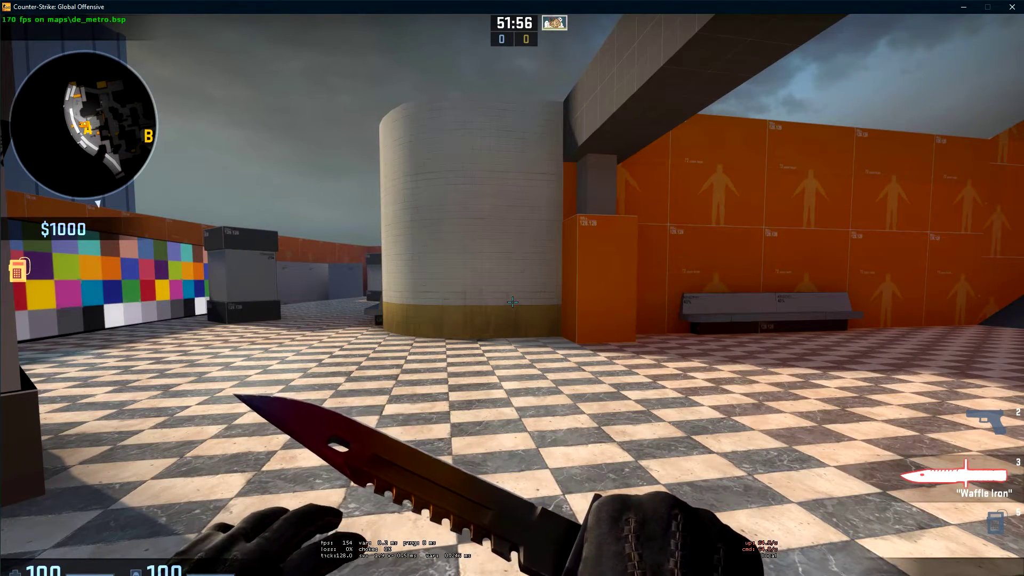
Run r_showenvcubemap 1 in the game console and walk along the colour-chart wall to inspect the cubemap reflections on the weapon.
{"action": "key", "text": "grave"}
{"action": "type", "text": "r_show"}
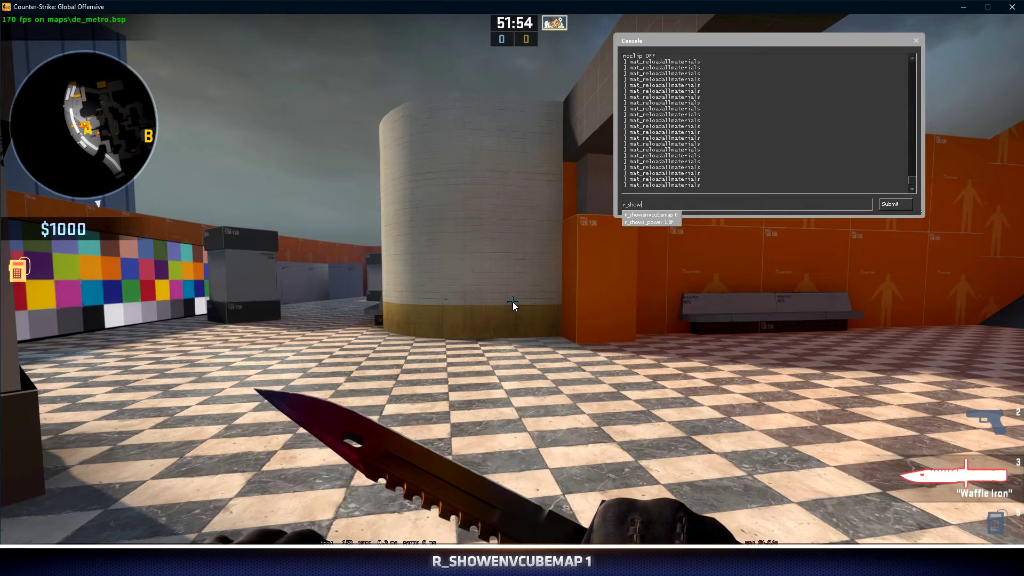
{"action": "type", "text": "envcubemap 1"}
{"action": "key", "text": "Return"}
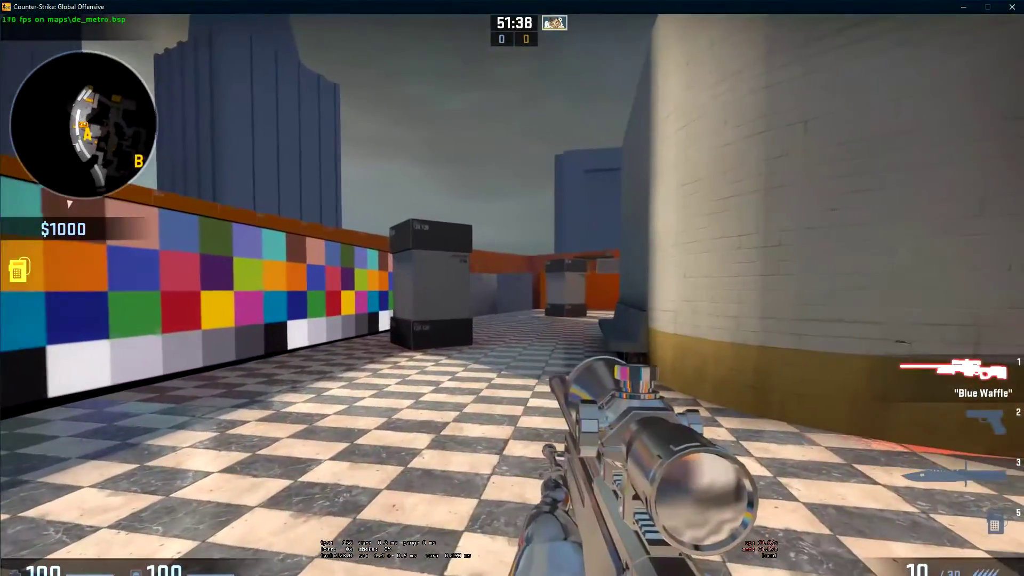
{"action": "key", "text": "w"}
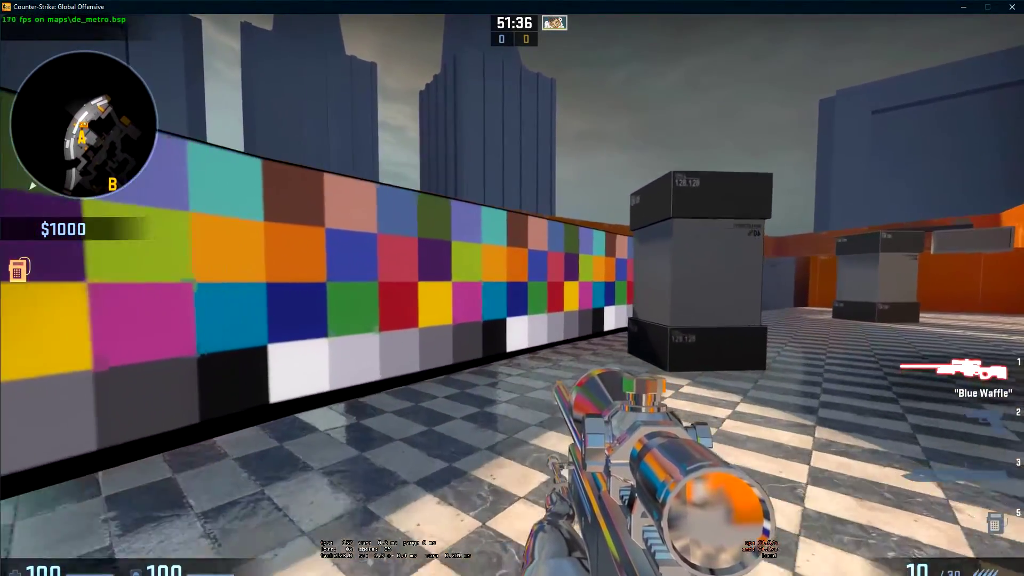
{"action": "key", "text": "w"}
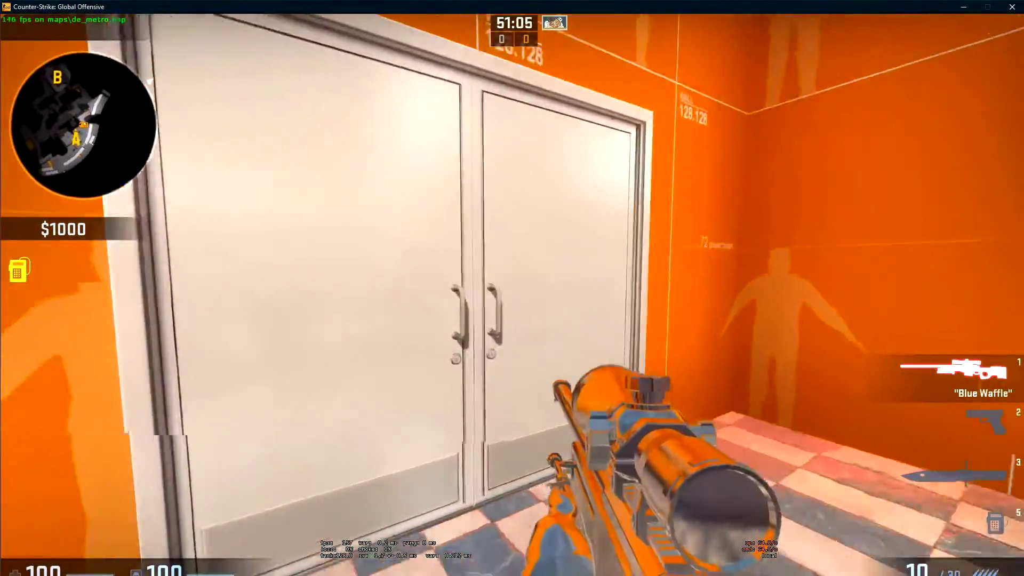
Open the double doors and walk through to examine how the cubemap reflections change between the two areas.
{"action": "key", "text": "e"}
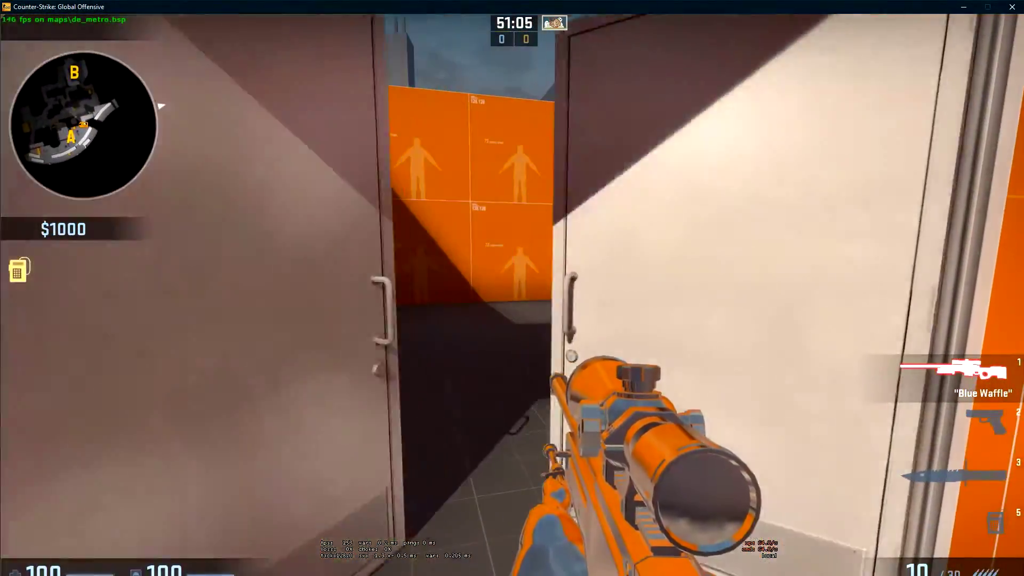
{"action": "key", "text": "w"}
{"action": "key", "text": "s"}
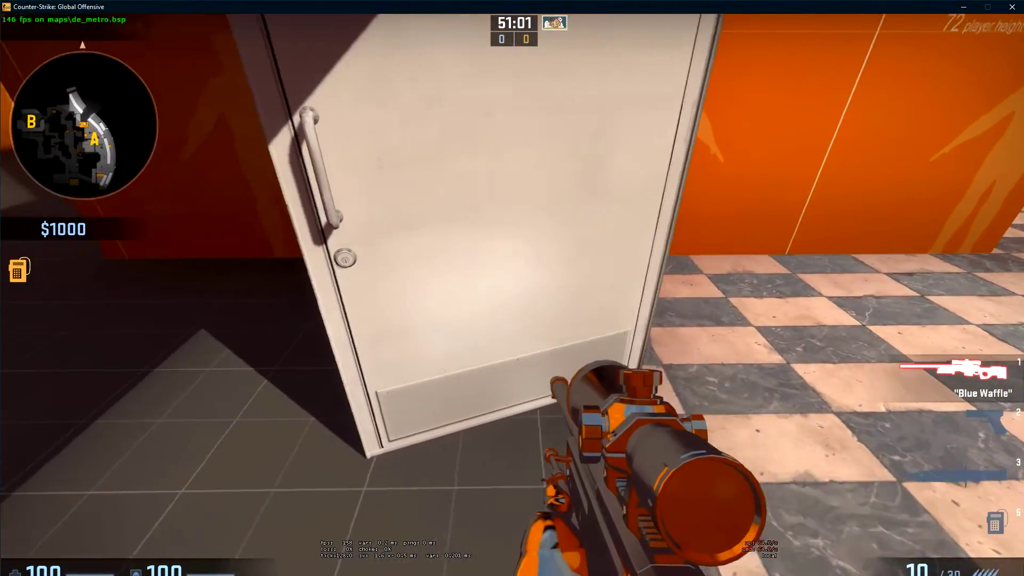
{"action": "key", "text": "d"}
{"action": "key", "text": "a"}
{"action": "key", "text": "a"}
{"action": "key", "text": "e"}
{"action": "key", "text": "e"}
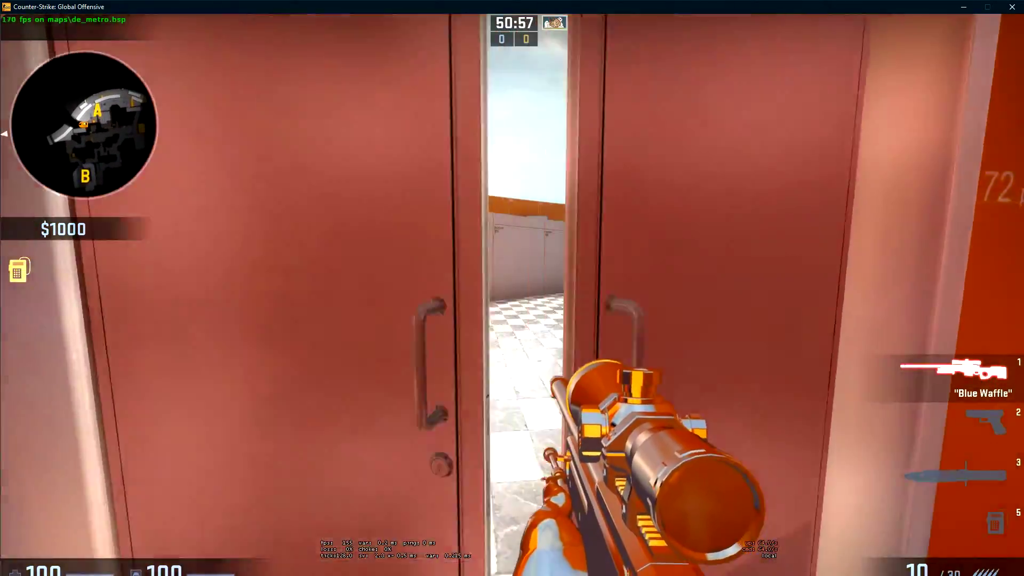
{"action": "key", "text": "w"}
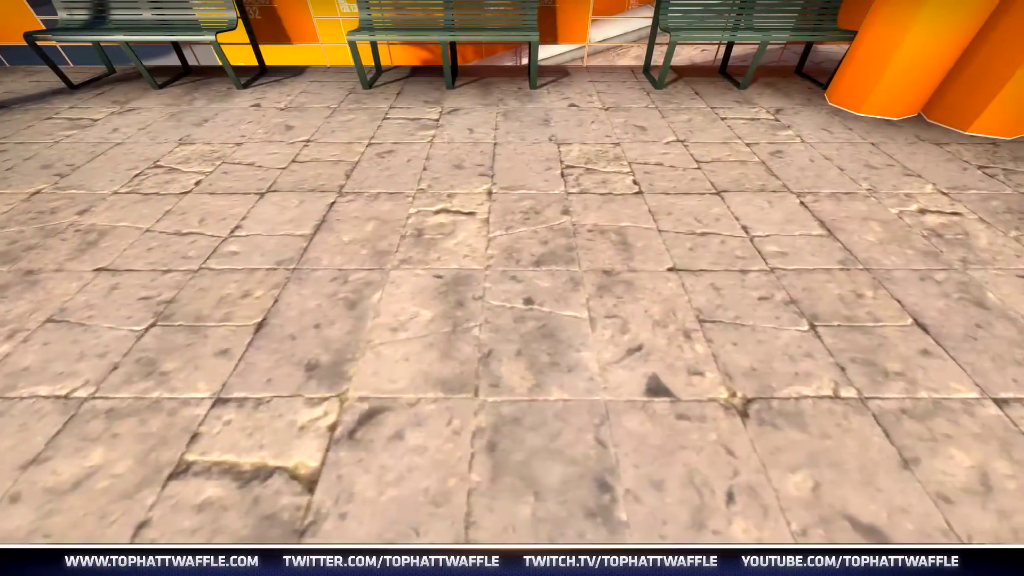